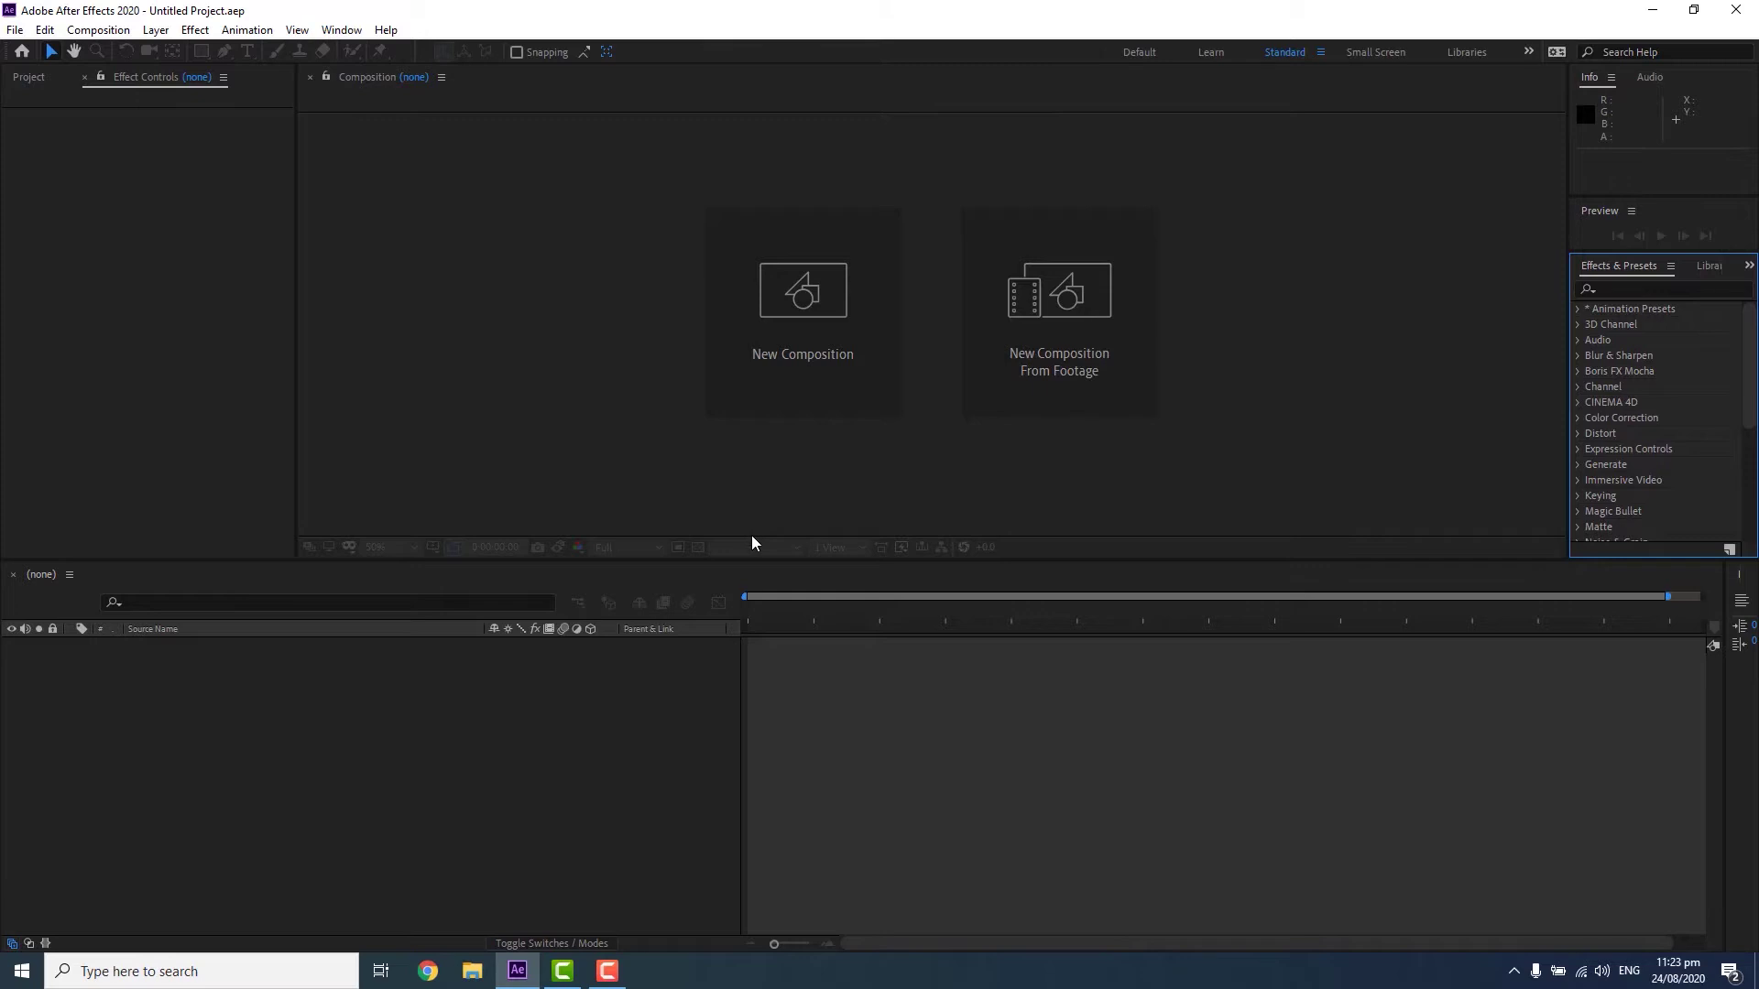
Create the 1280×720 HDV/HDTV 720 composition Comp 1 and pick the Horizontal Type tool
click(791, 341)
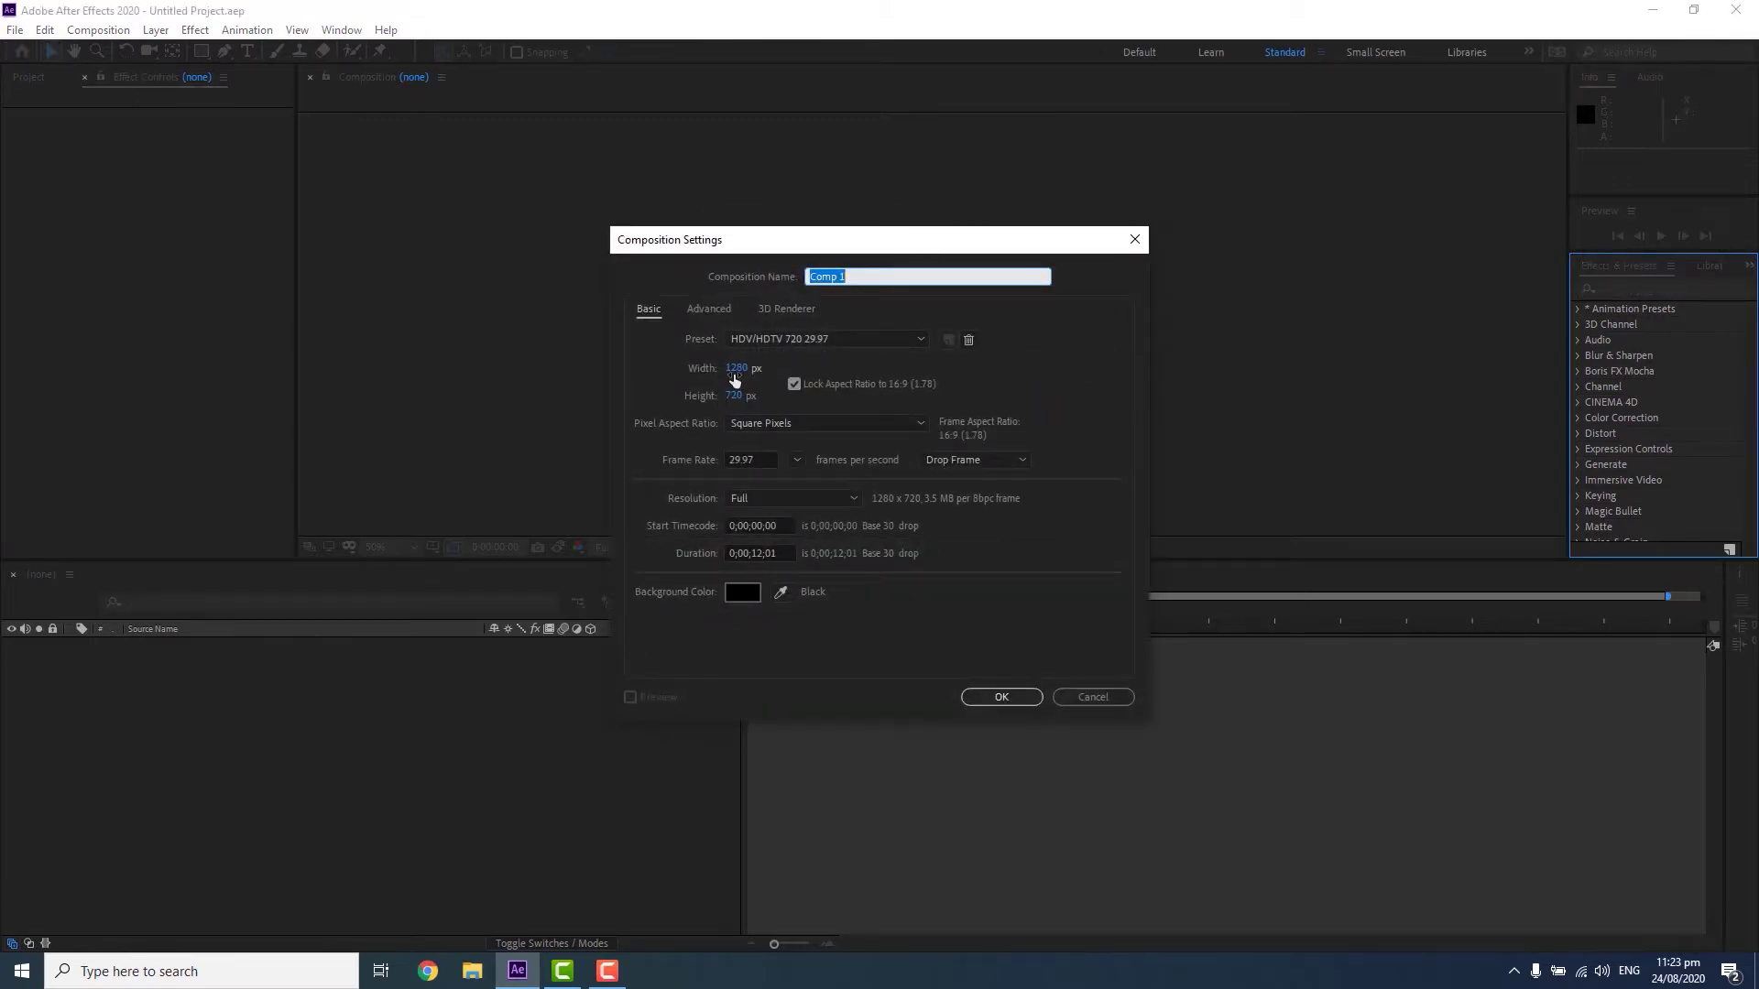
click(978, 693)
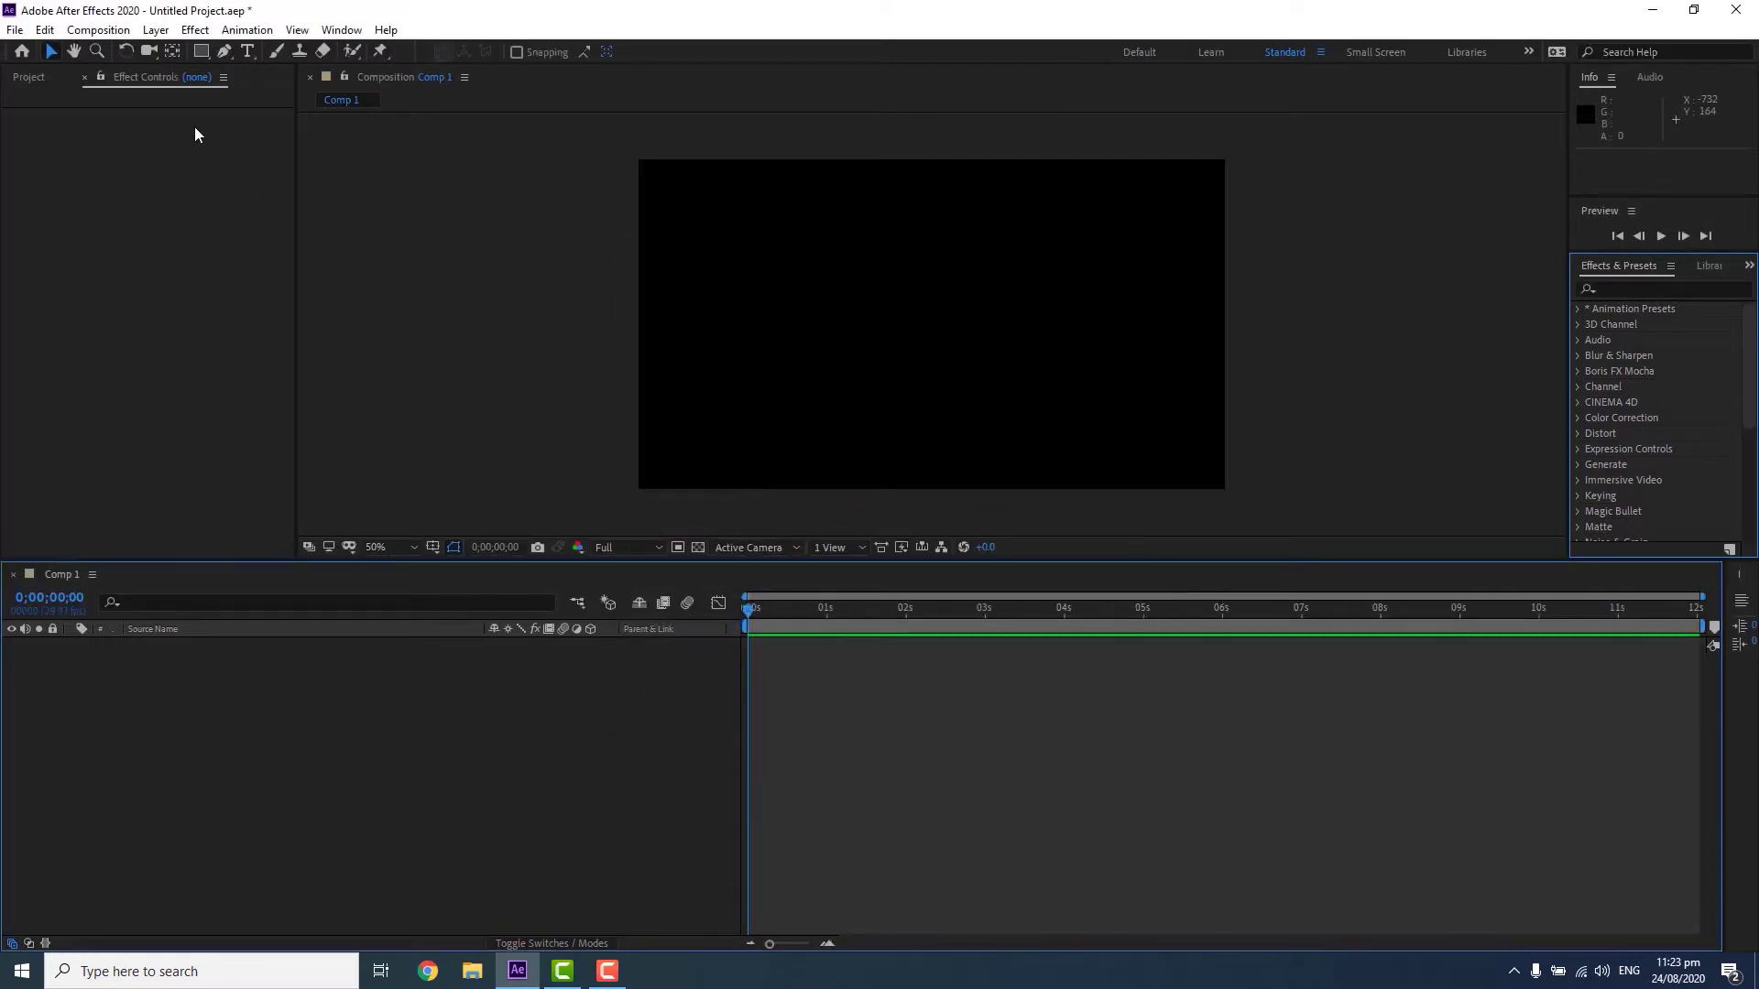
click(249, 53)
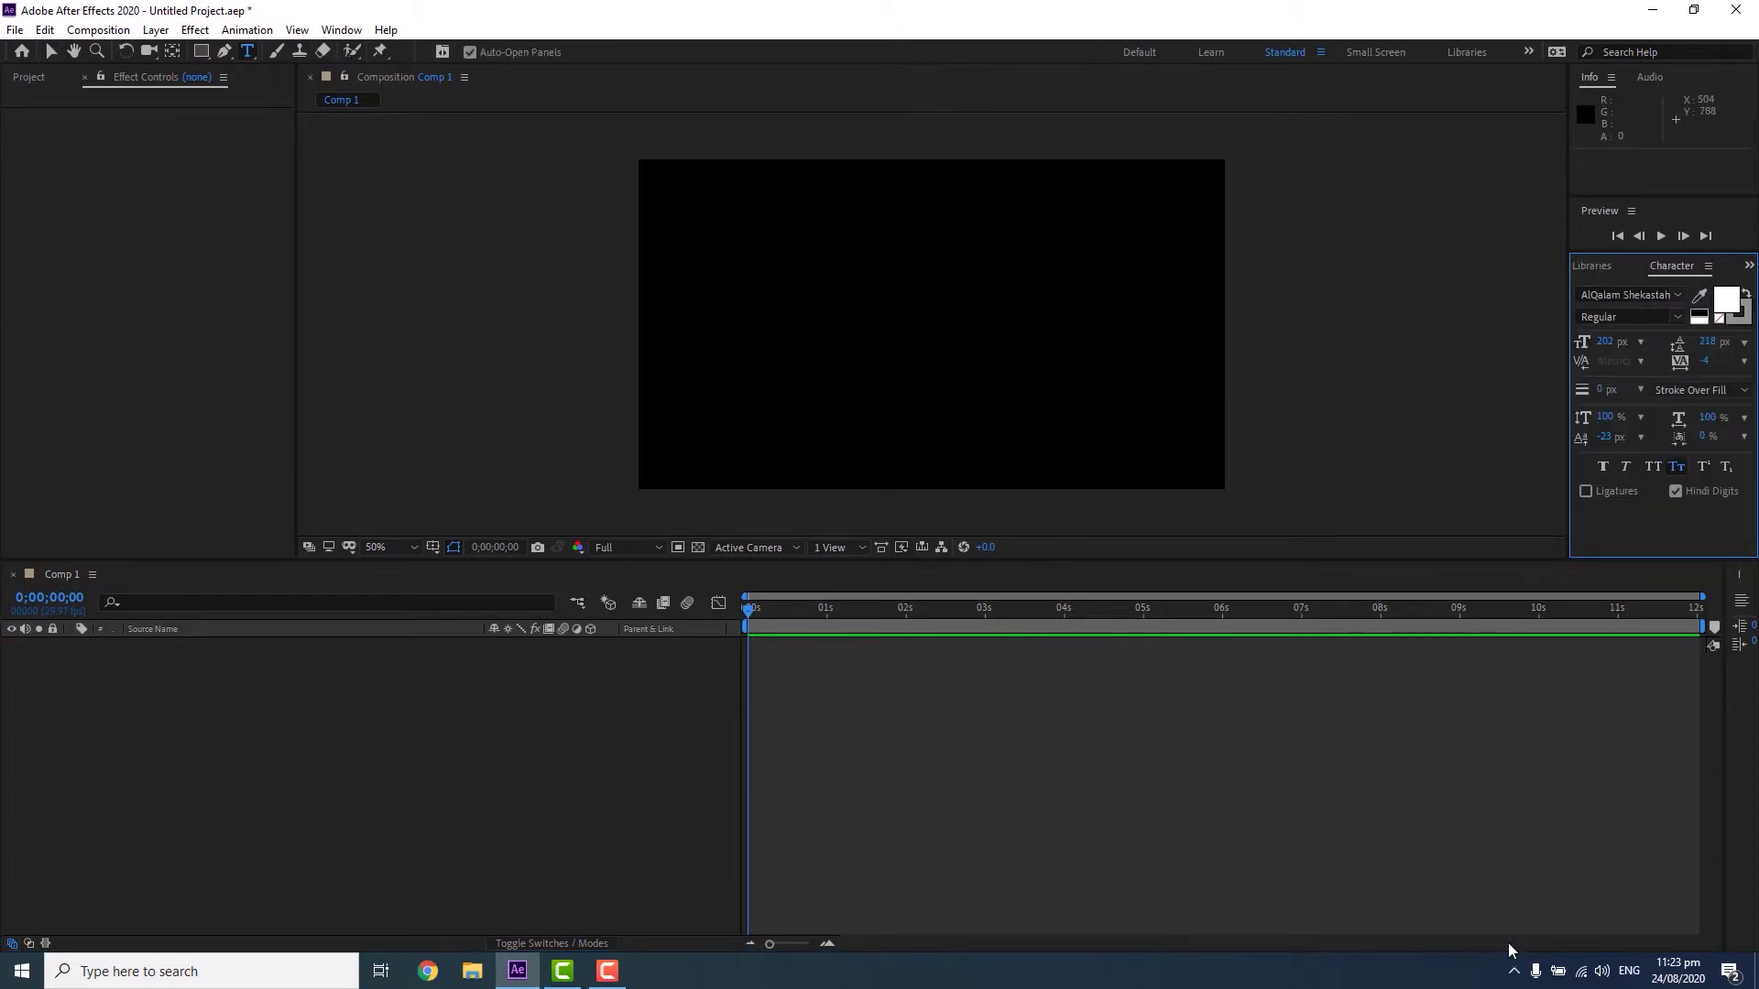
click(1618, 974)
click(1630, 893)
click(928, 367)
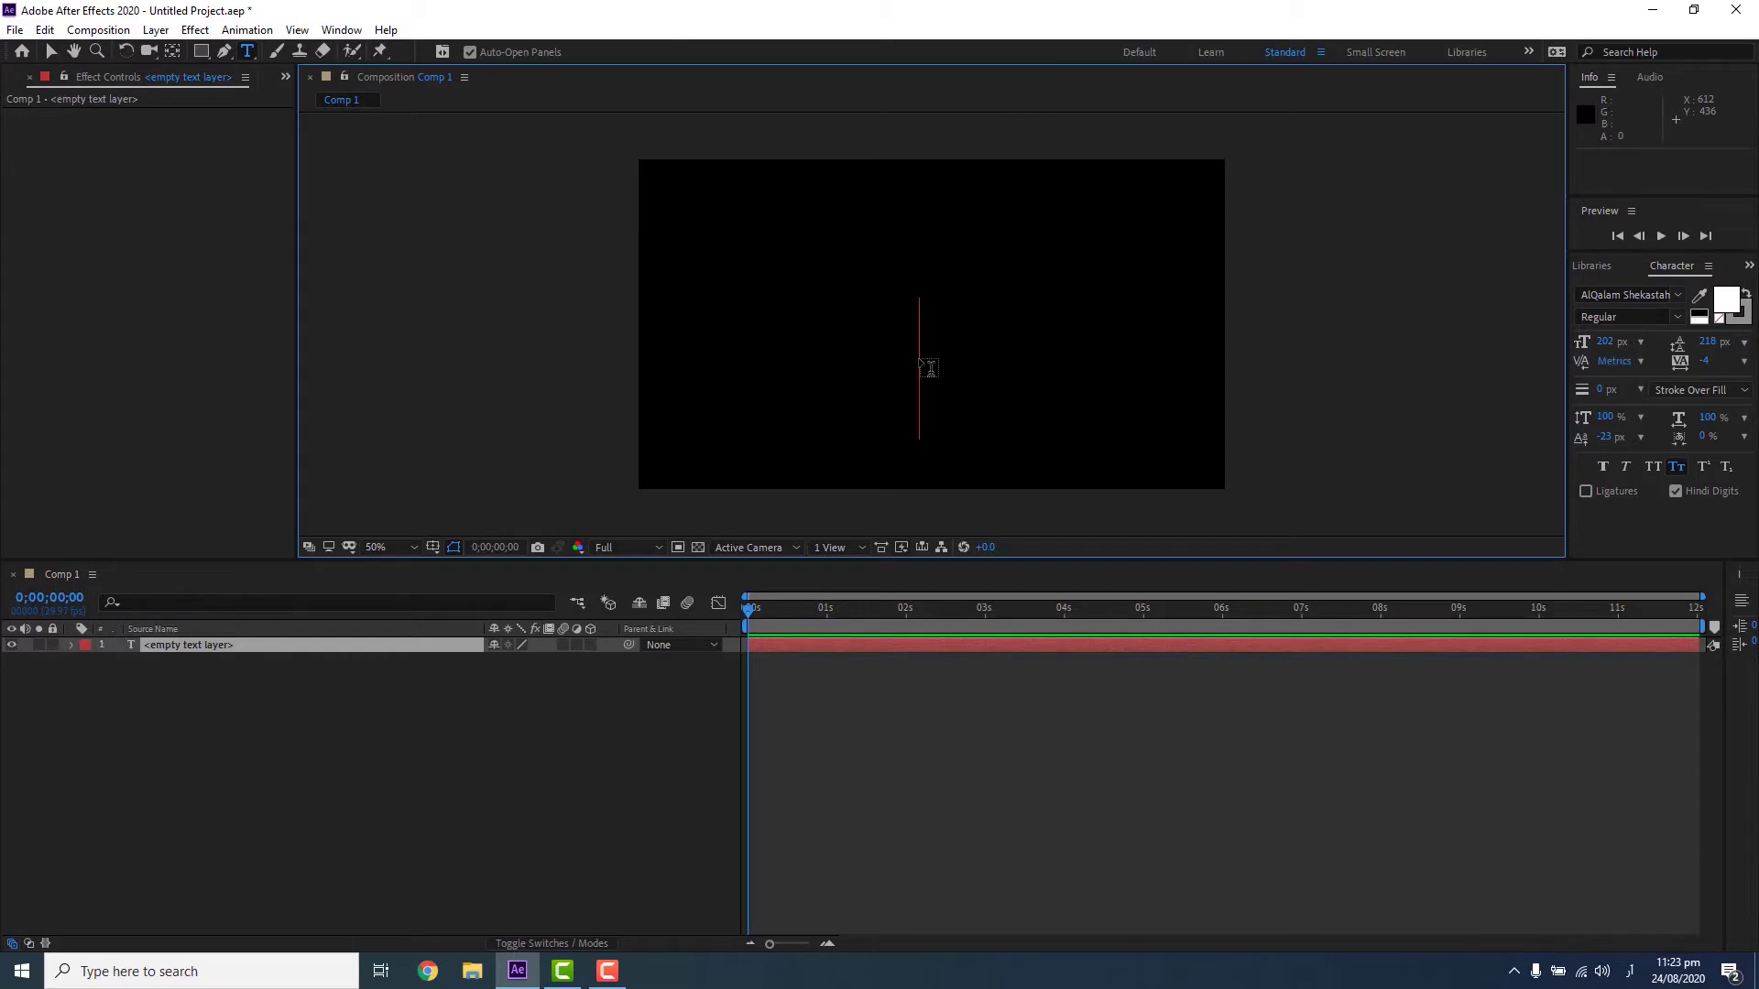
text(پاکست)
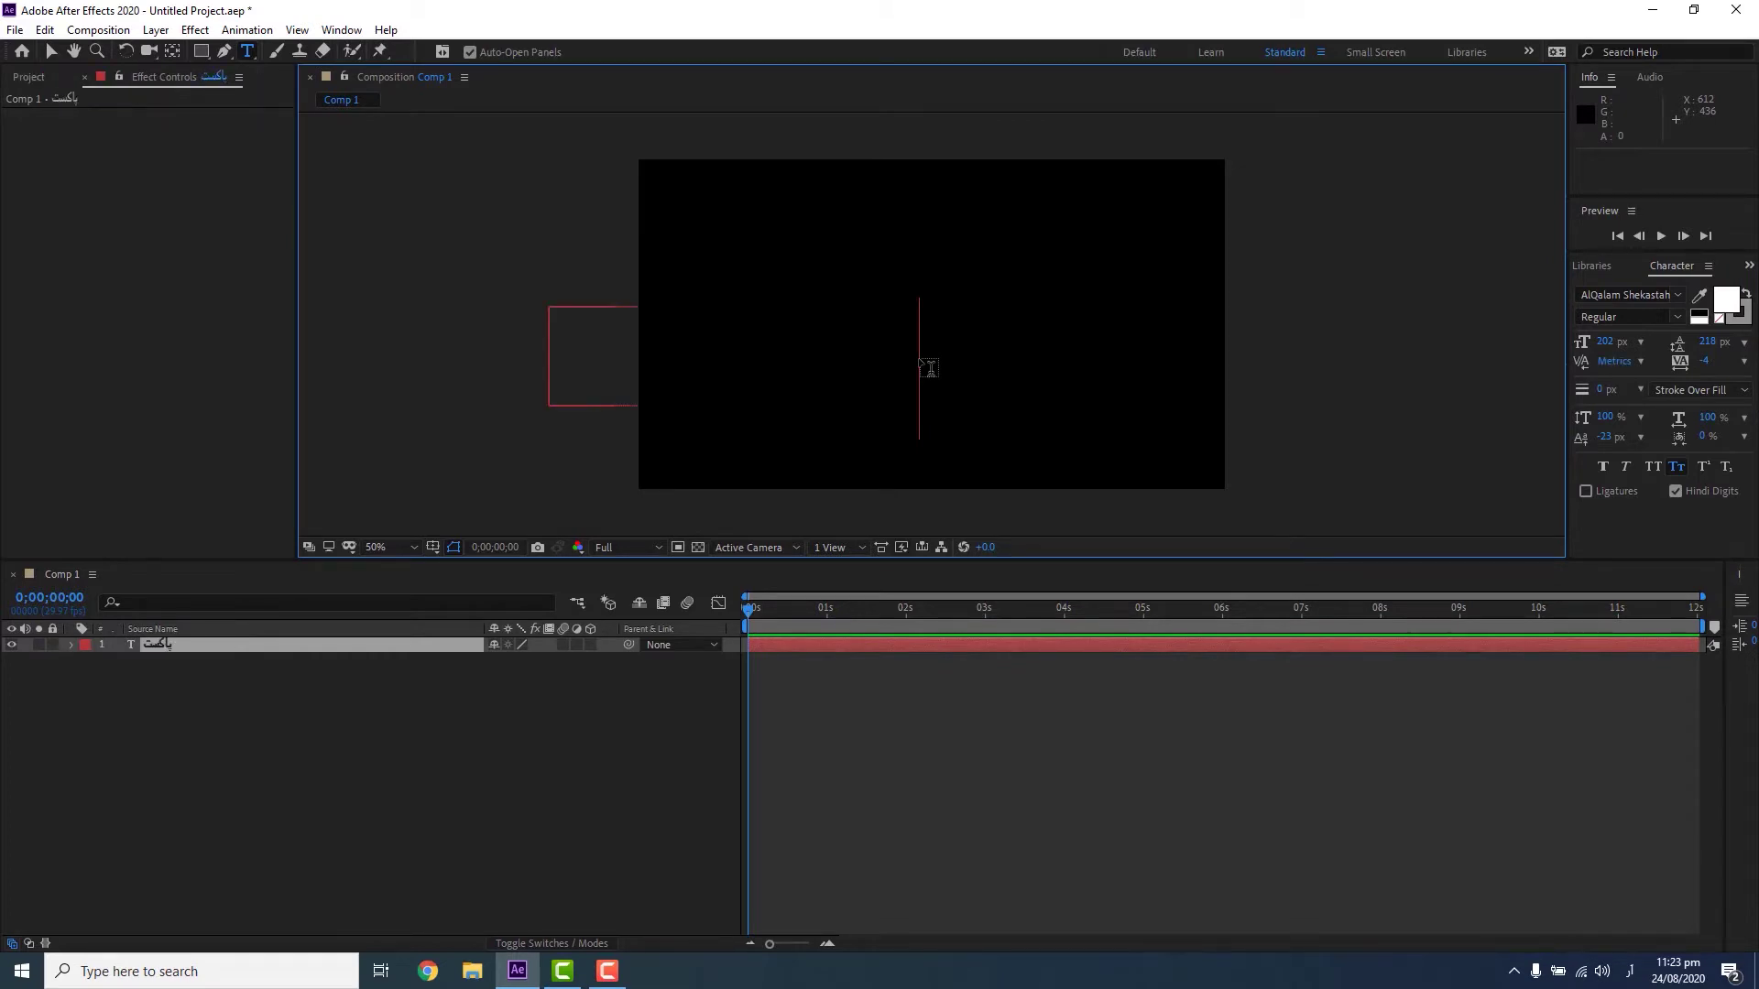
text(ان)
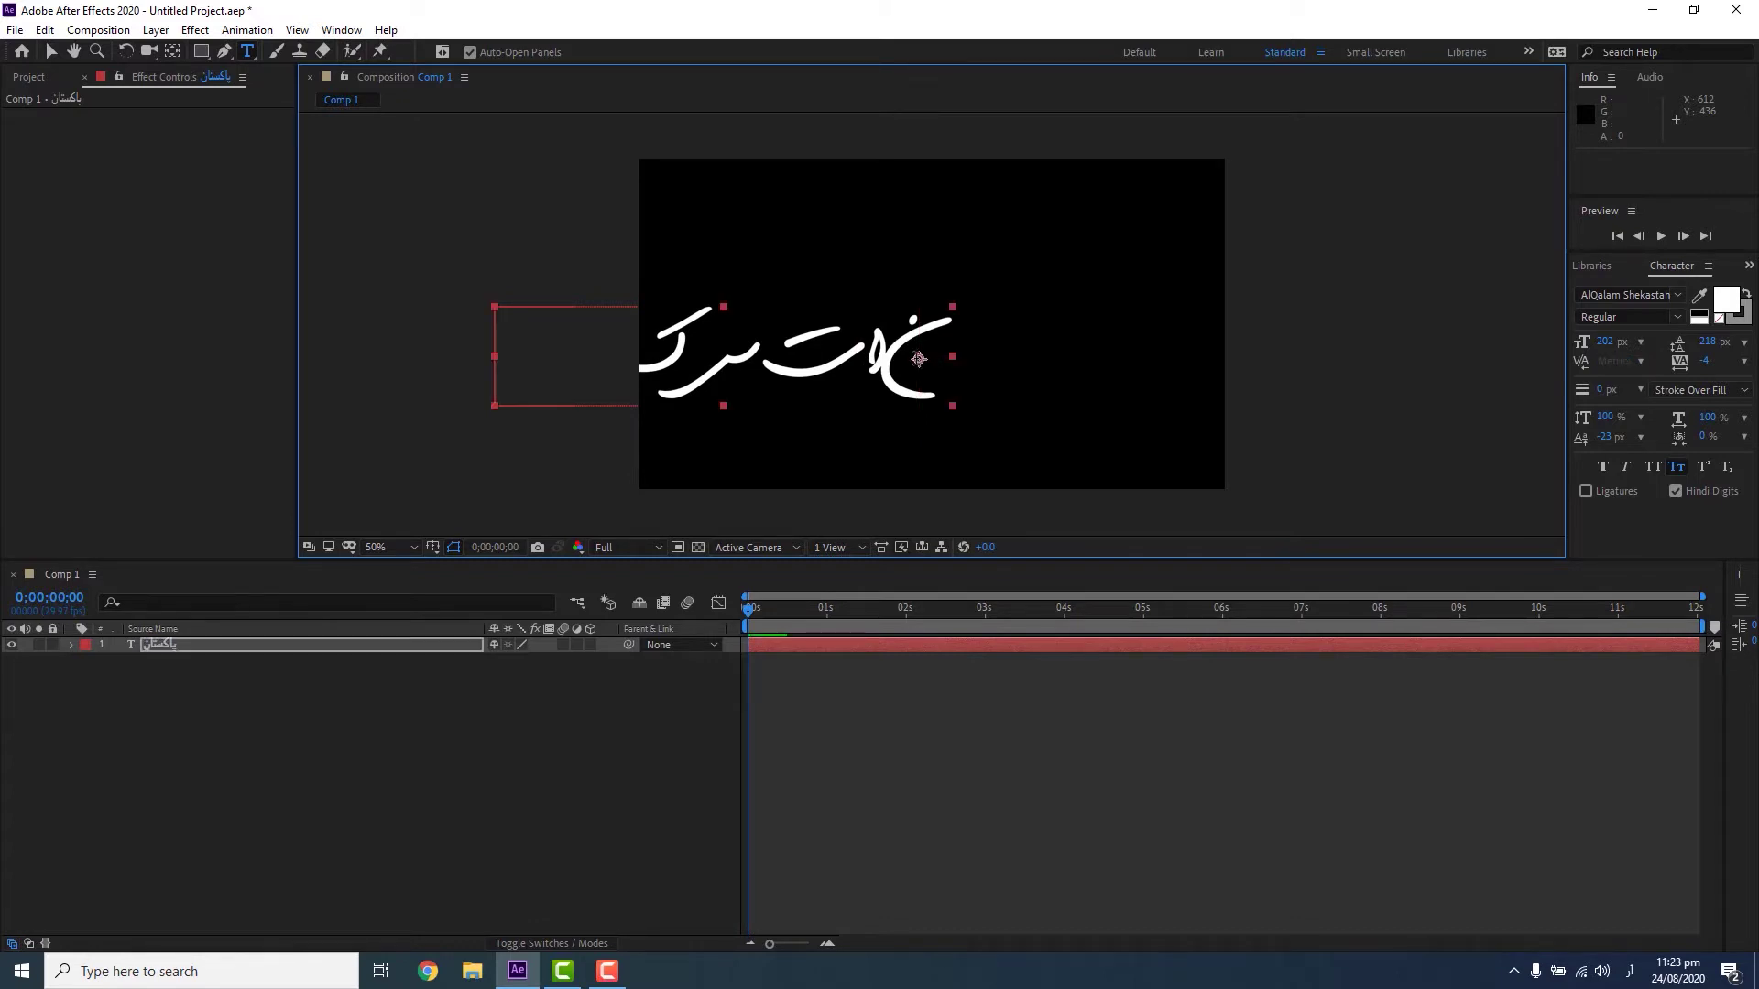
key(shift+Left)
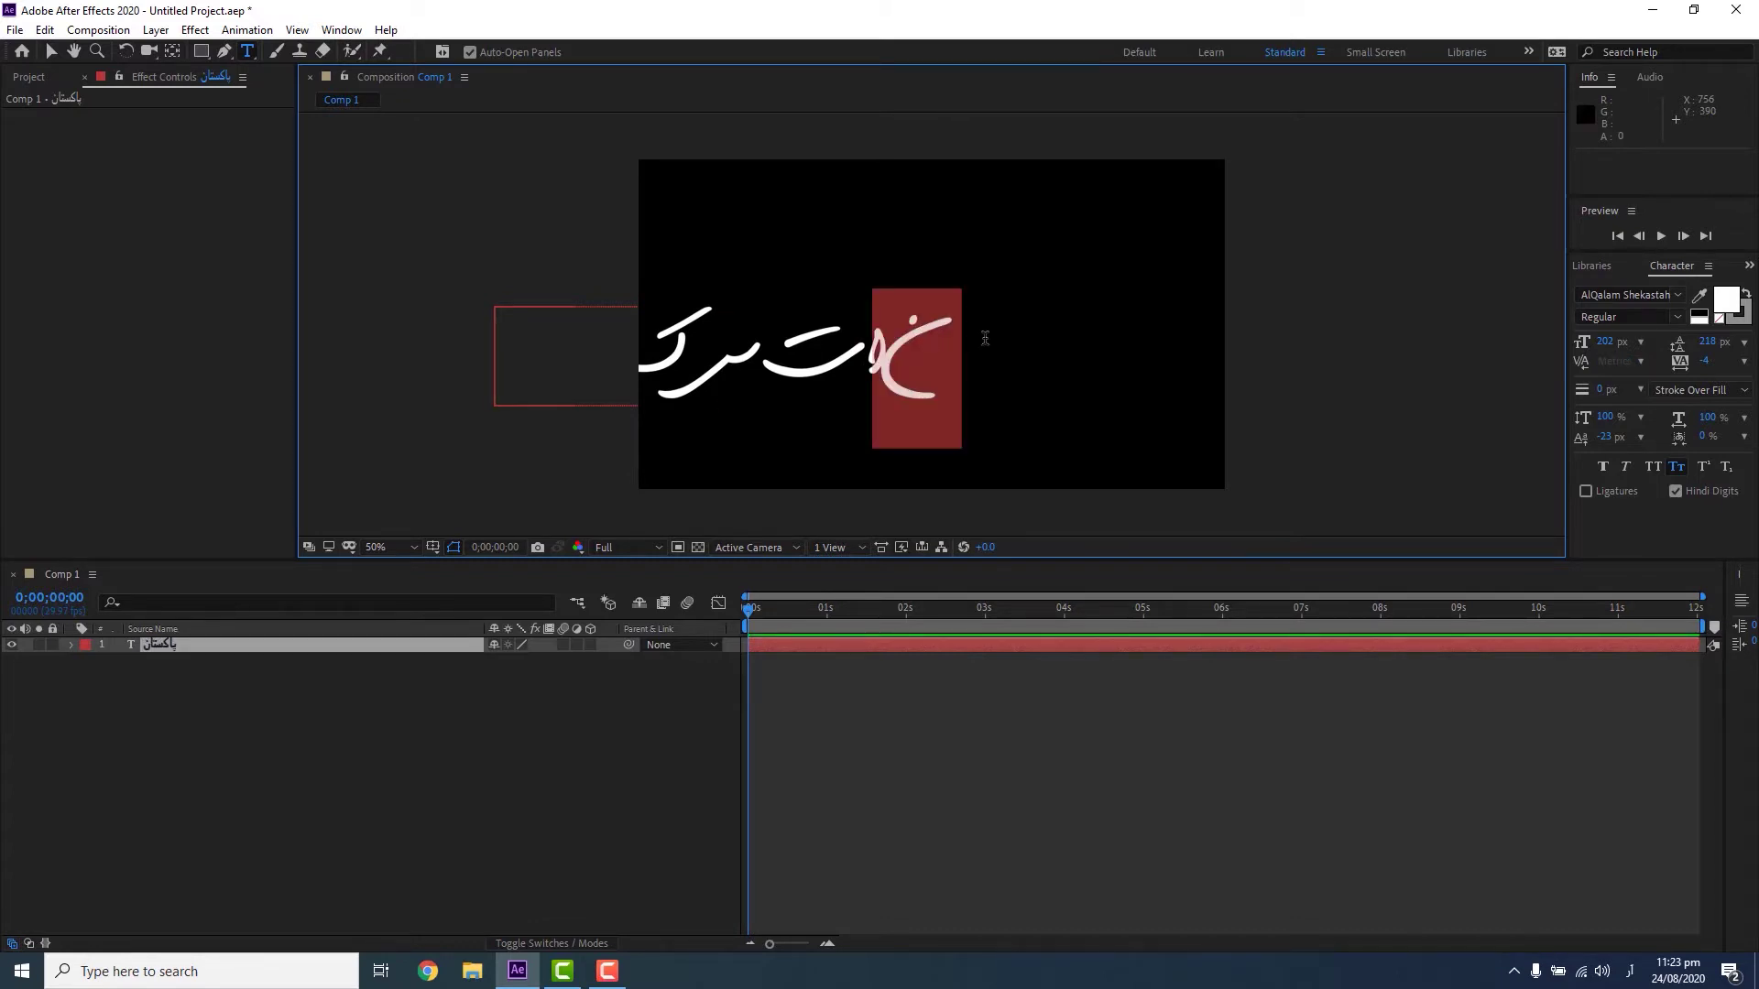
key(ctrl+Return)
key(v)
drag(505, 383, 696, 359)
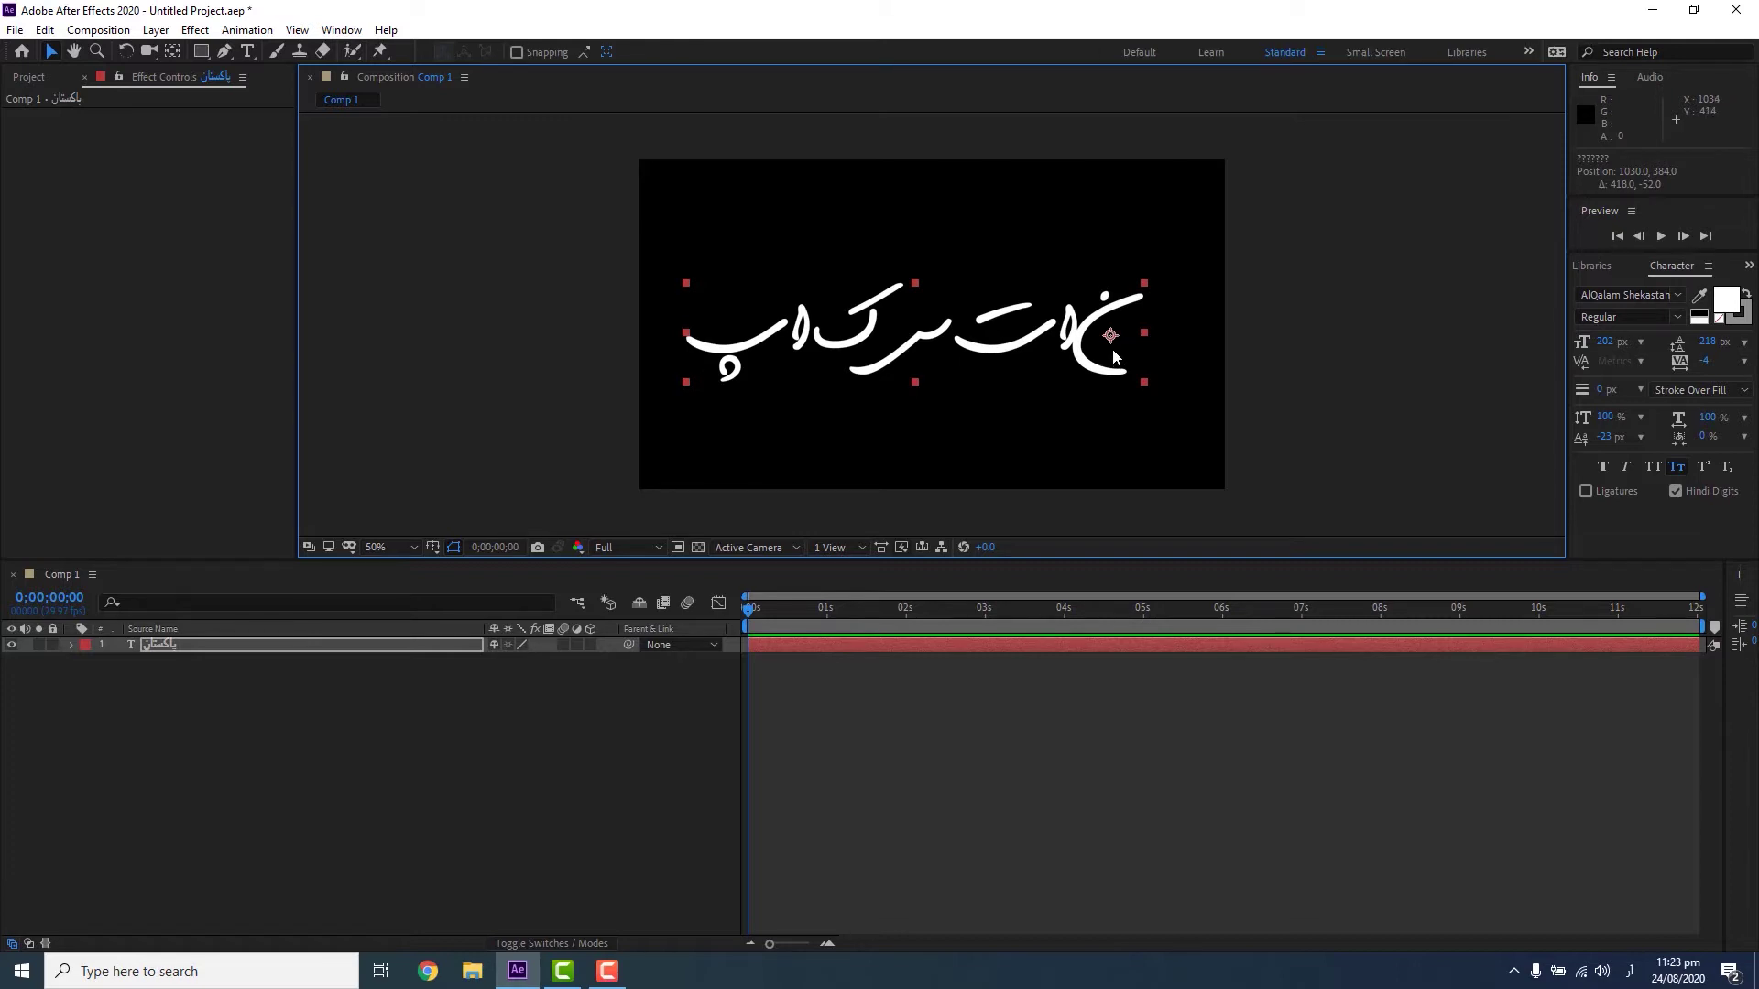
key(Delete)
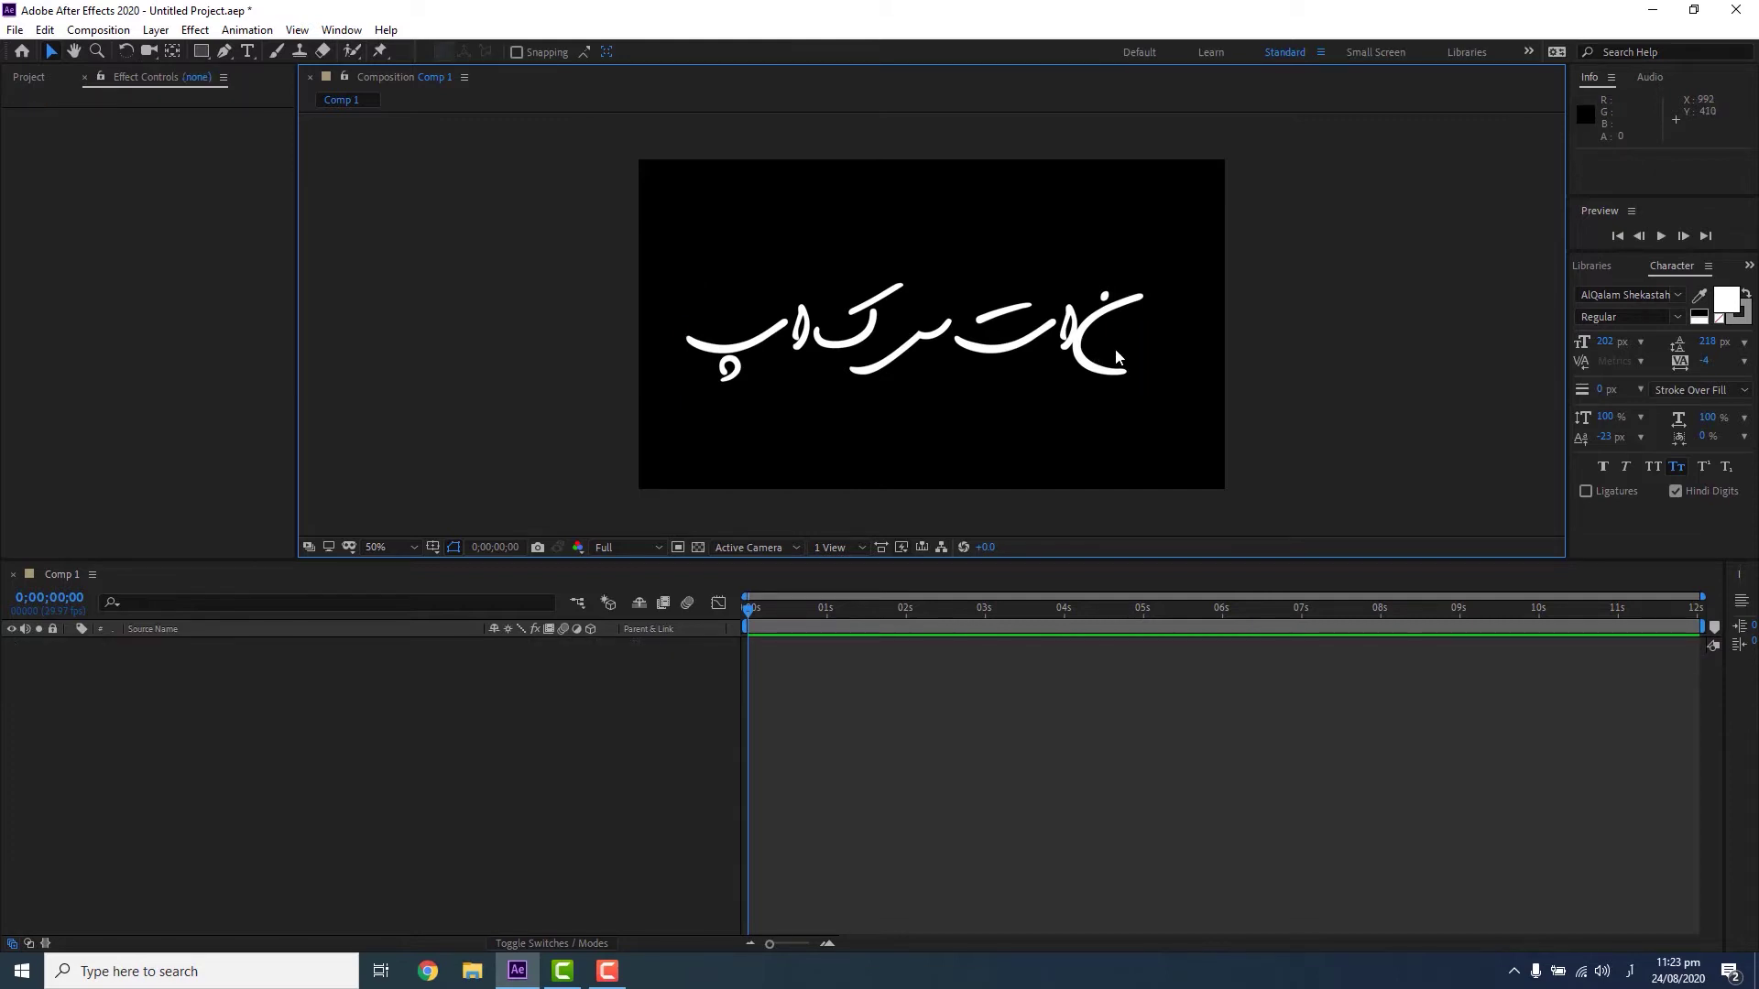
Open the Type preferences and set the text engine to South Asian and Middle Eastern
click(44, 30)
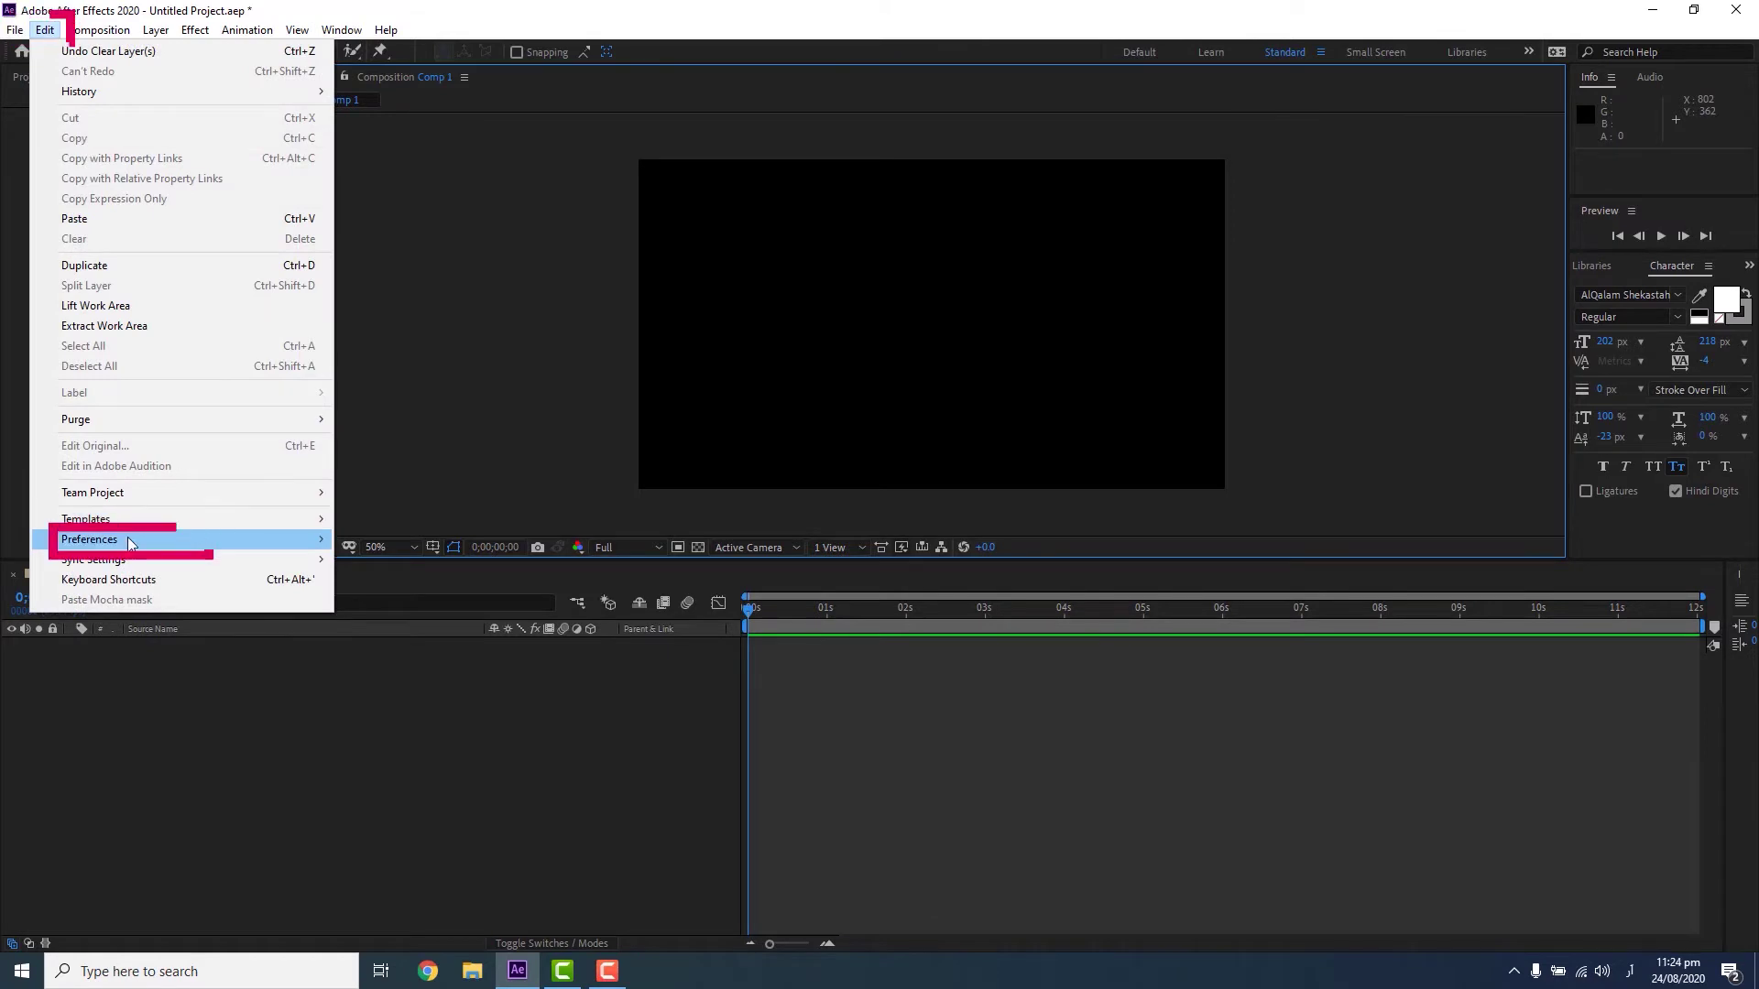
mouse_move(129, 543)
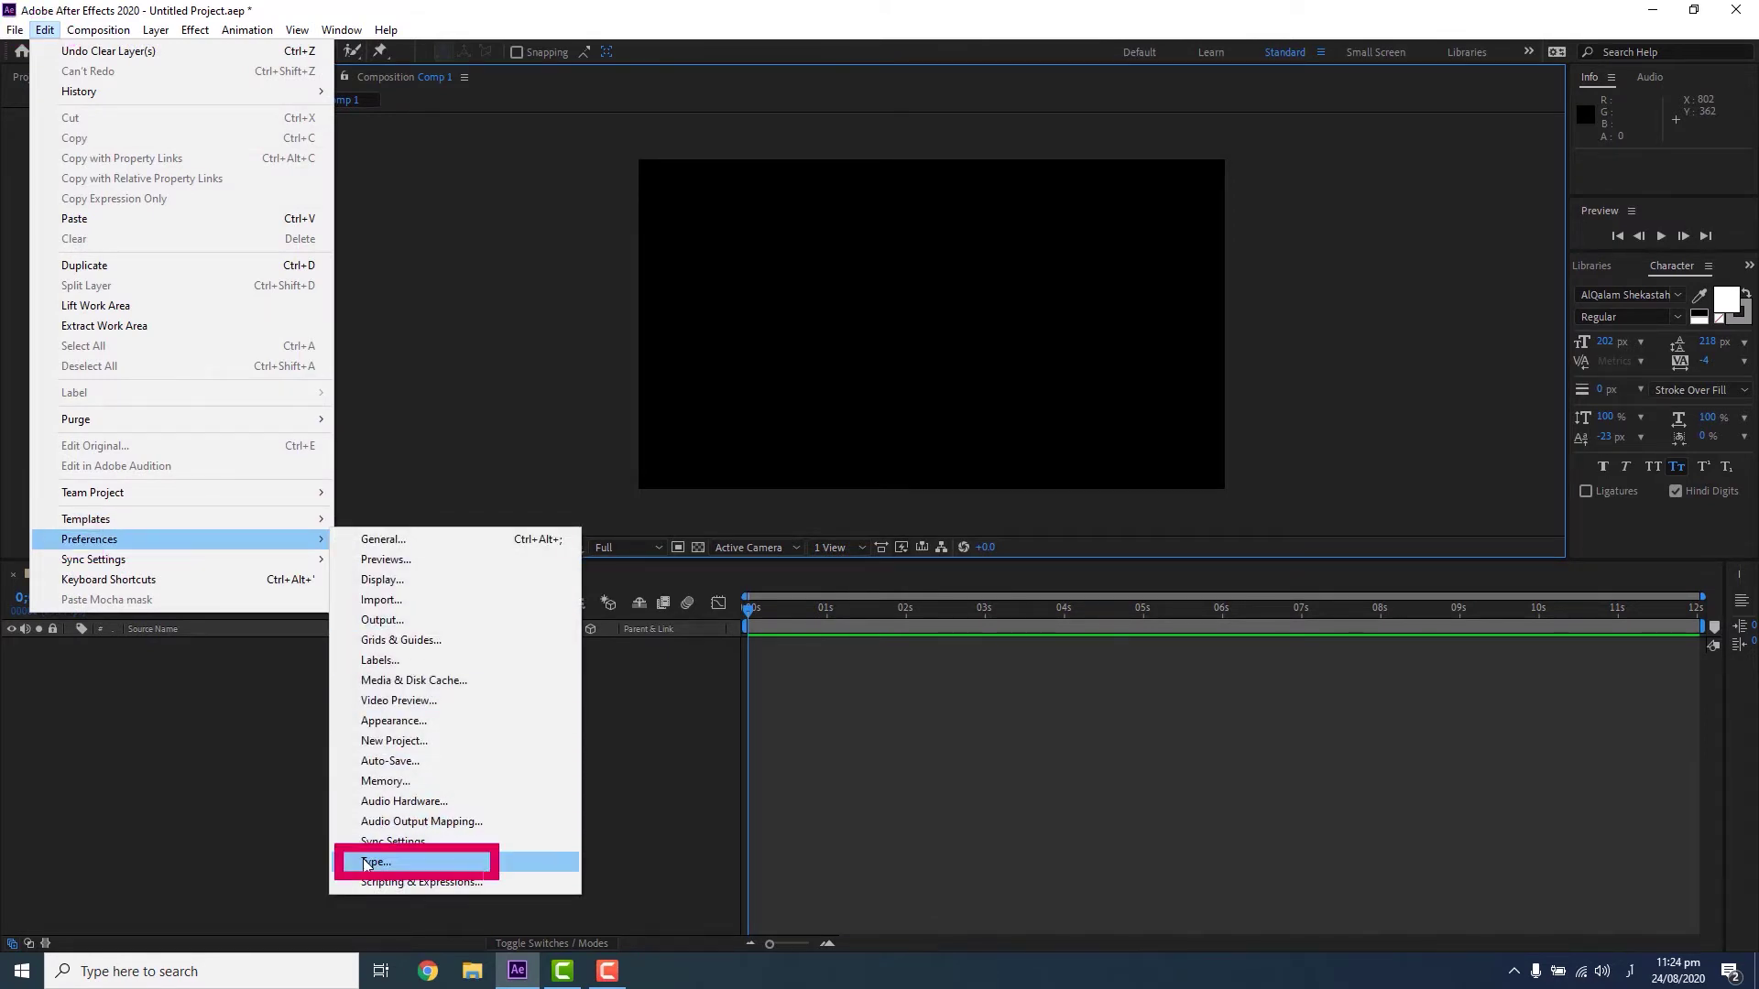
click(364, 863)
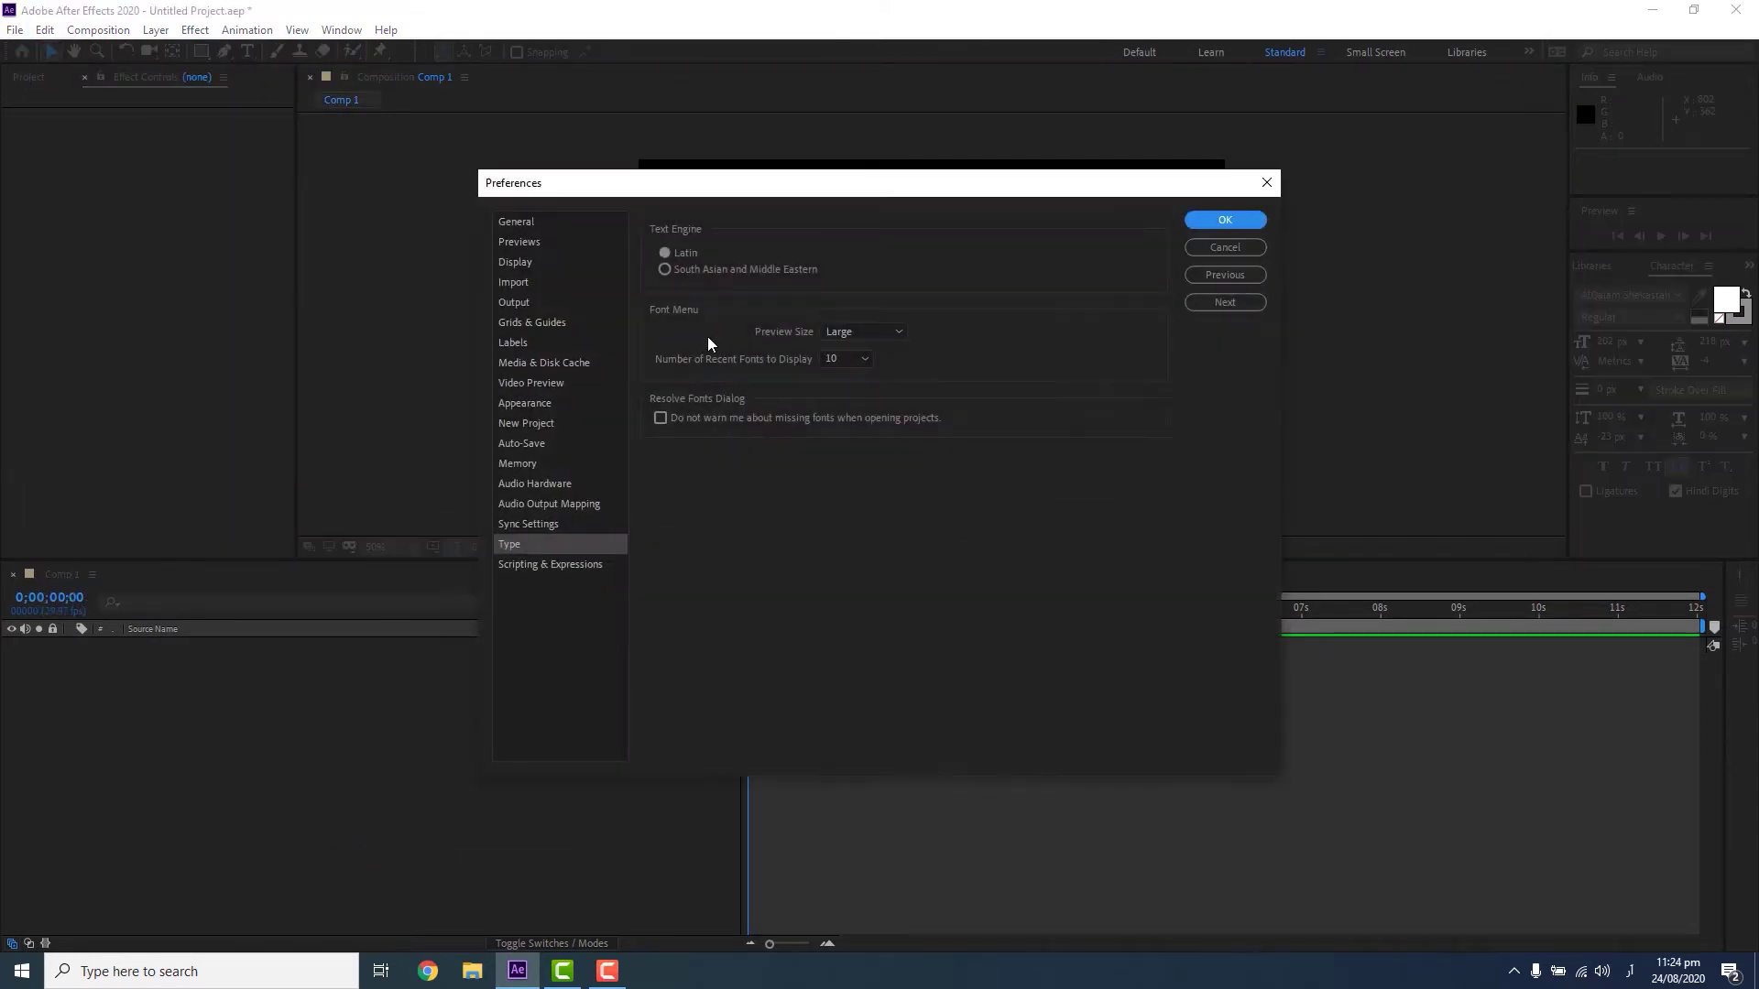
drag(692, 178, 613, 158)
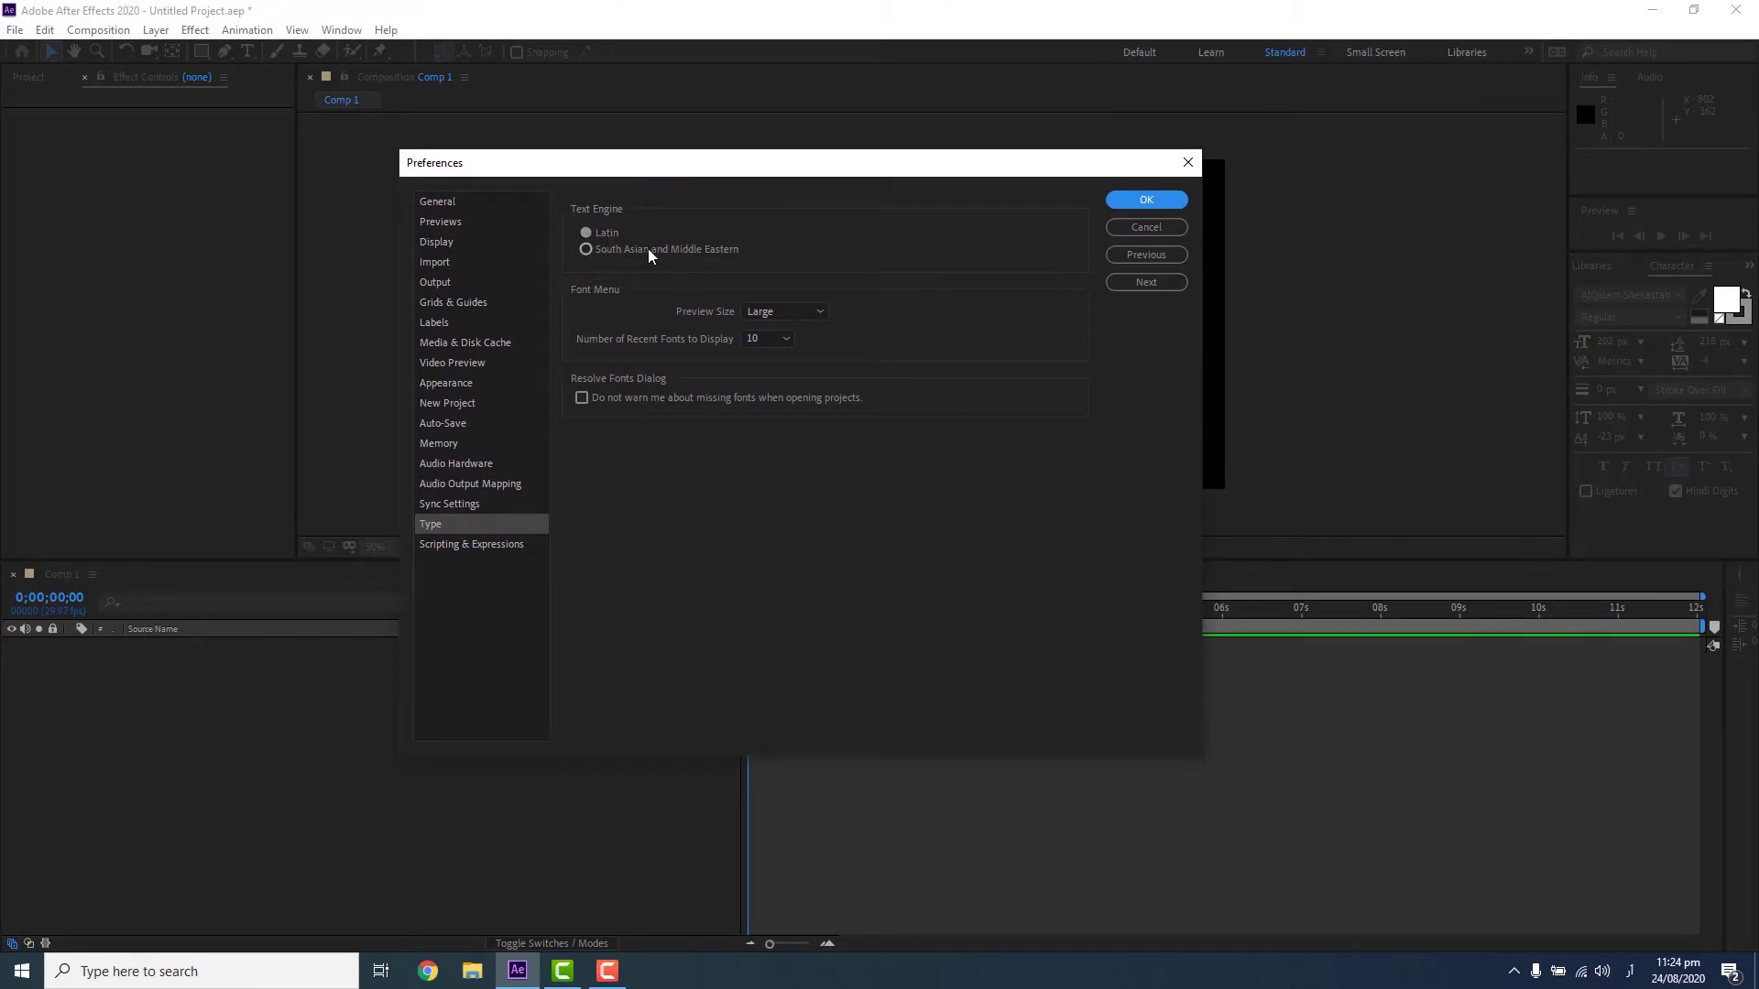
click(587, 250)
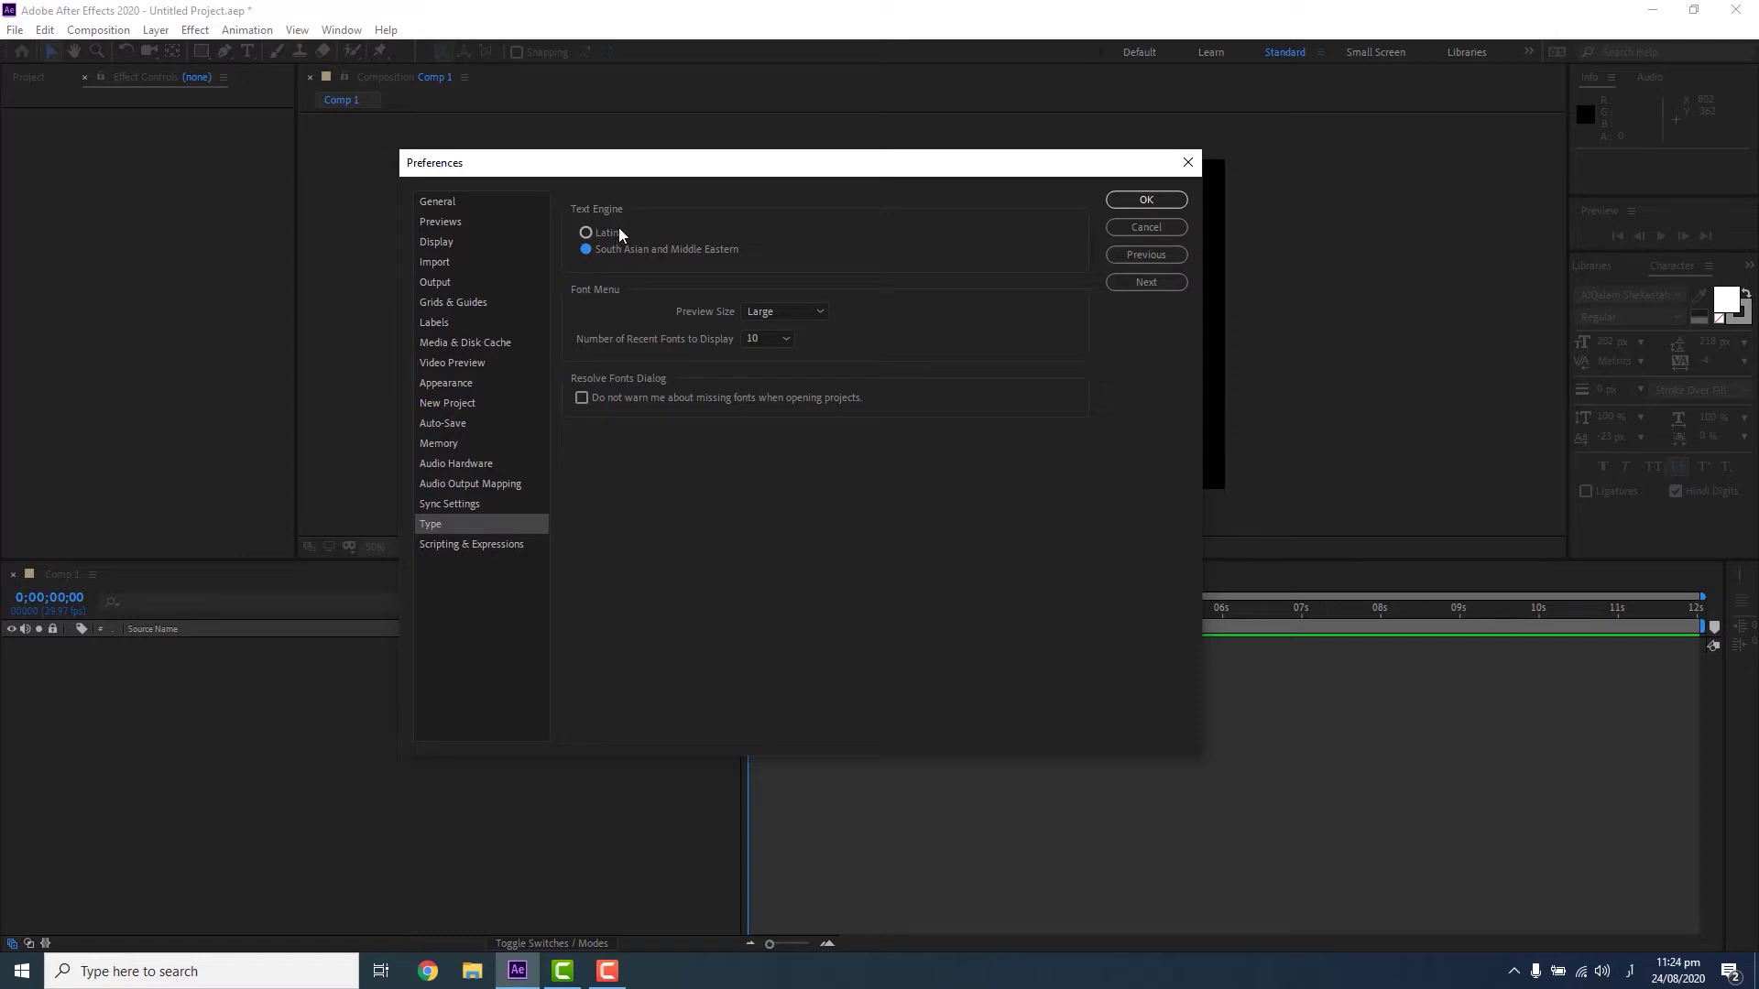
drag(788, 172, 750, 170)
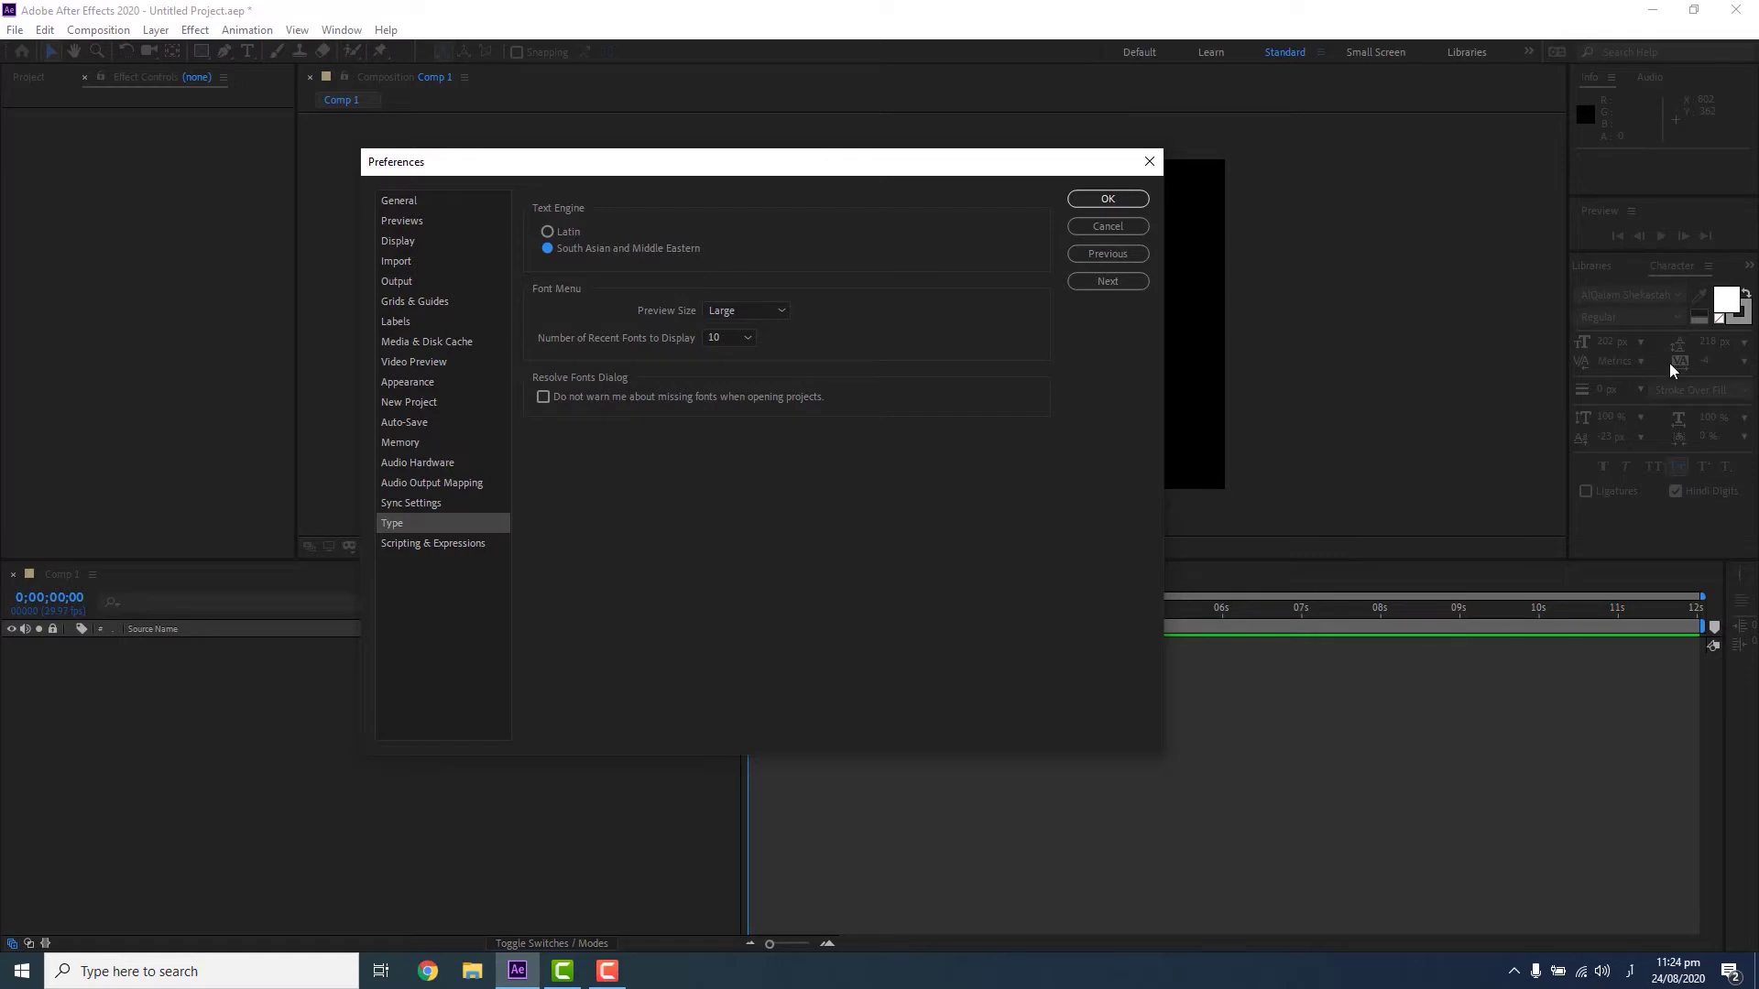
Keep font preview size Large and recent fonts at 10, then apply the preferences
click(781, 316)
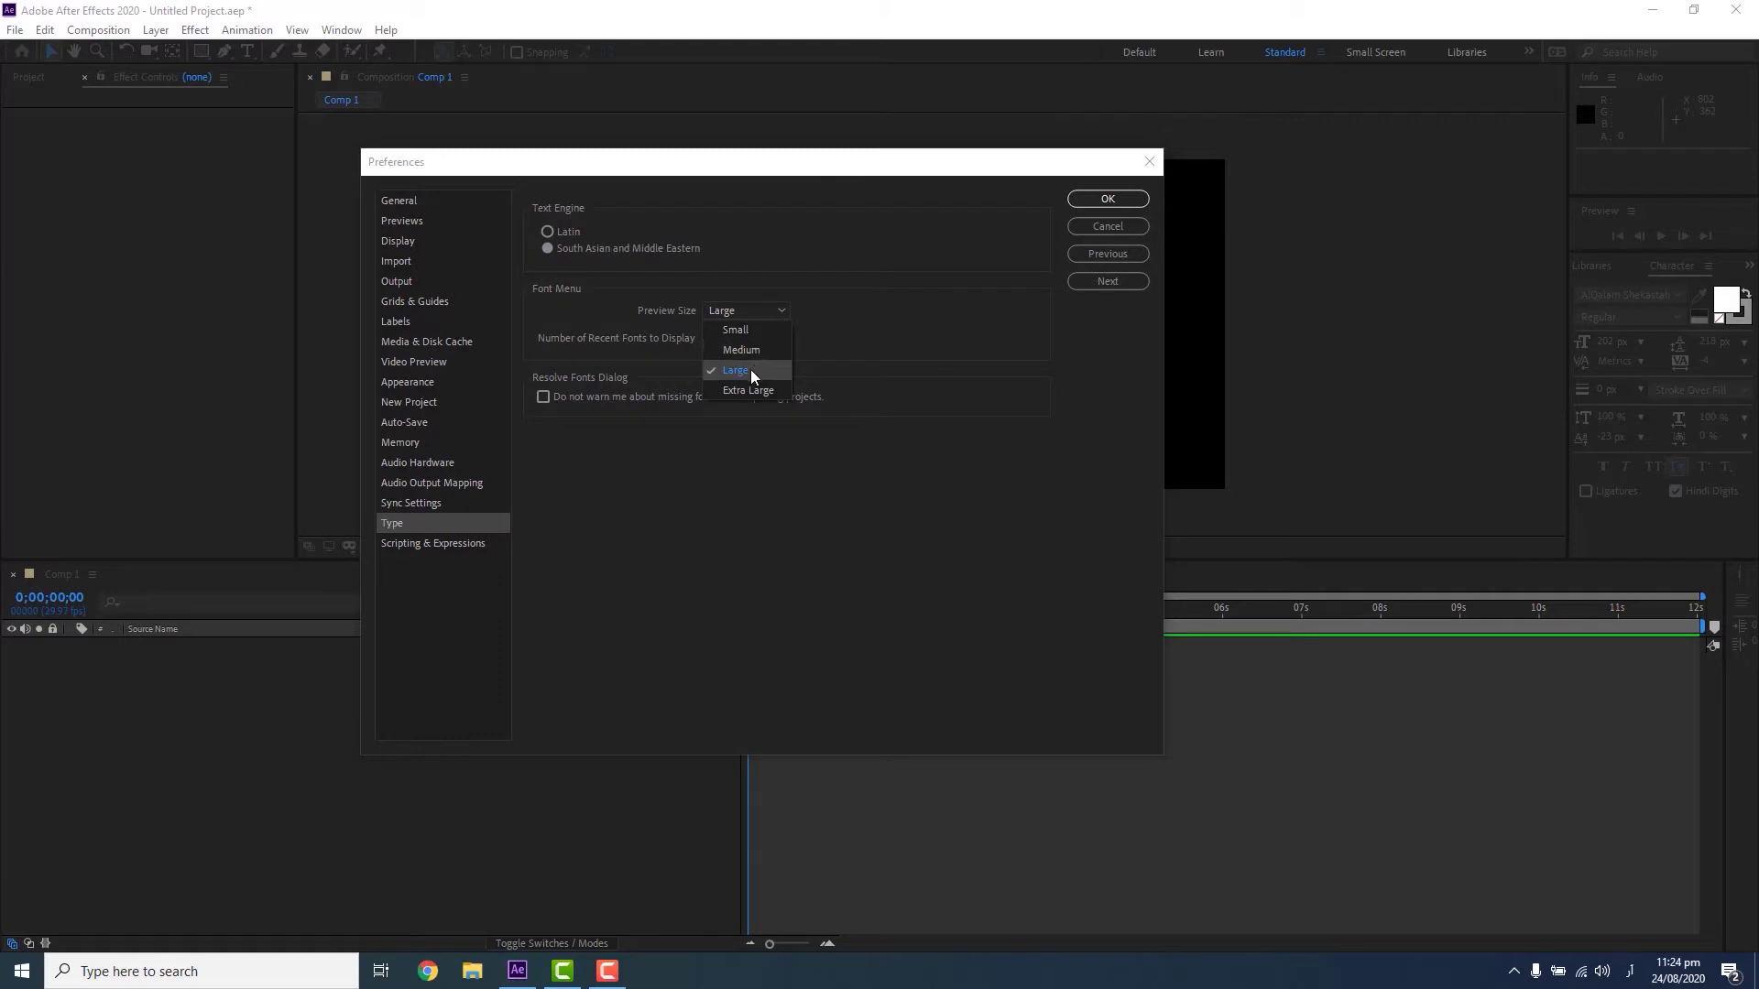
click(751, 376)
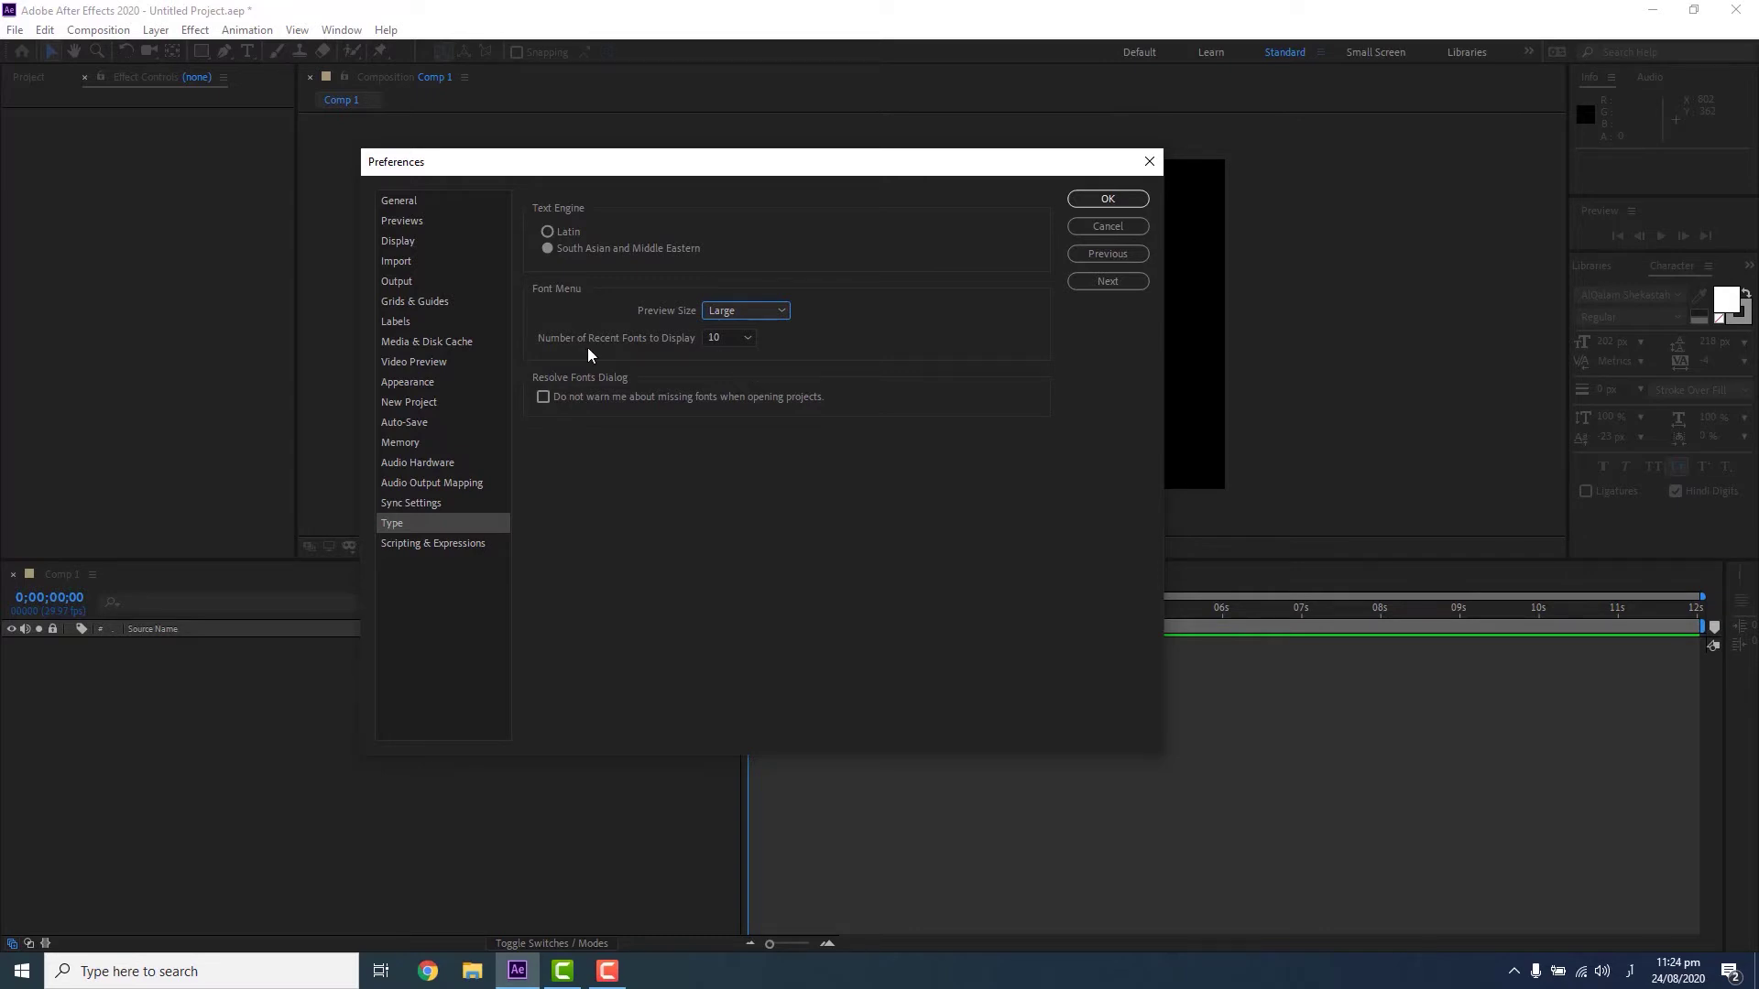
click(746, 338)
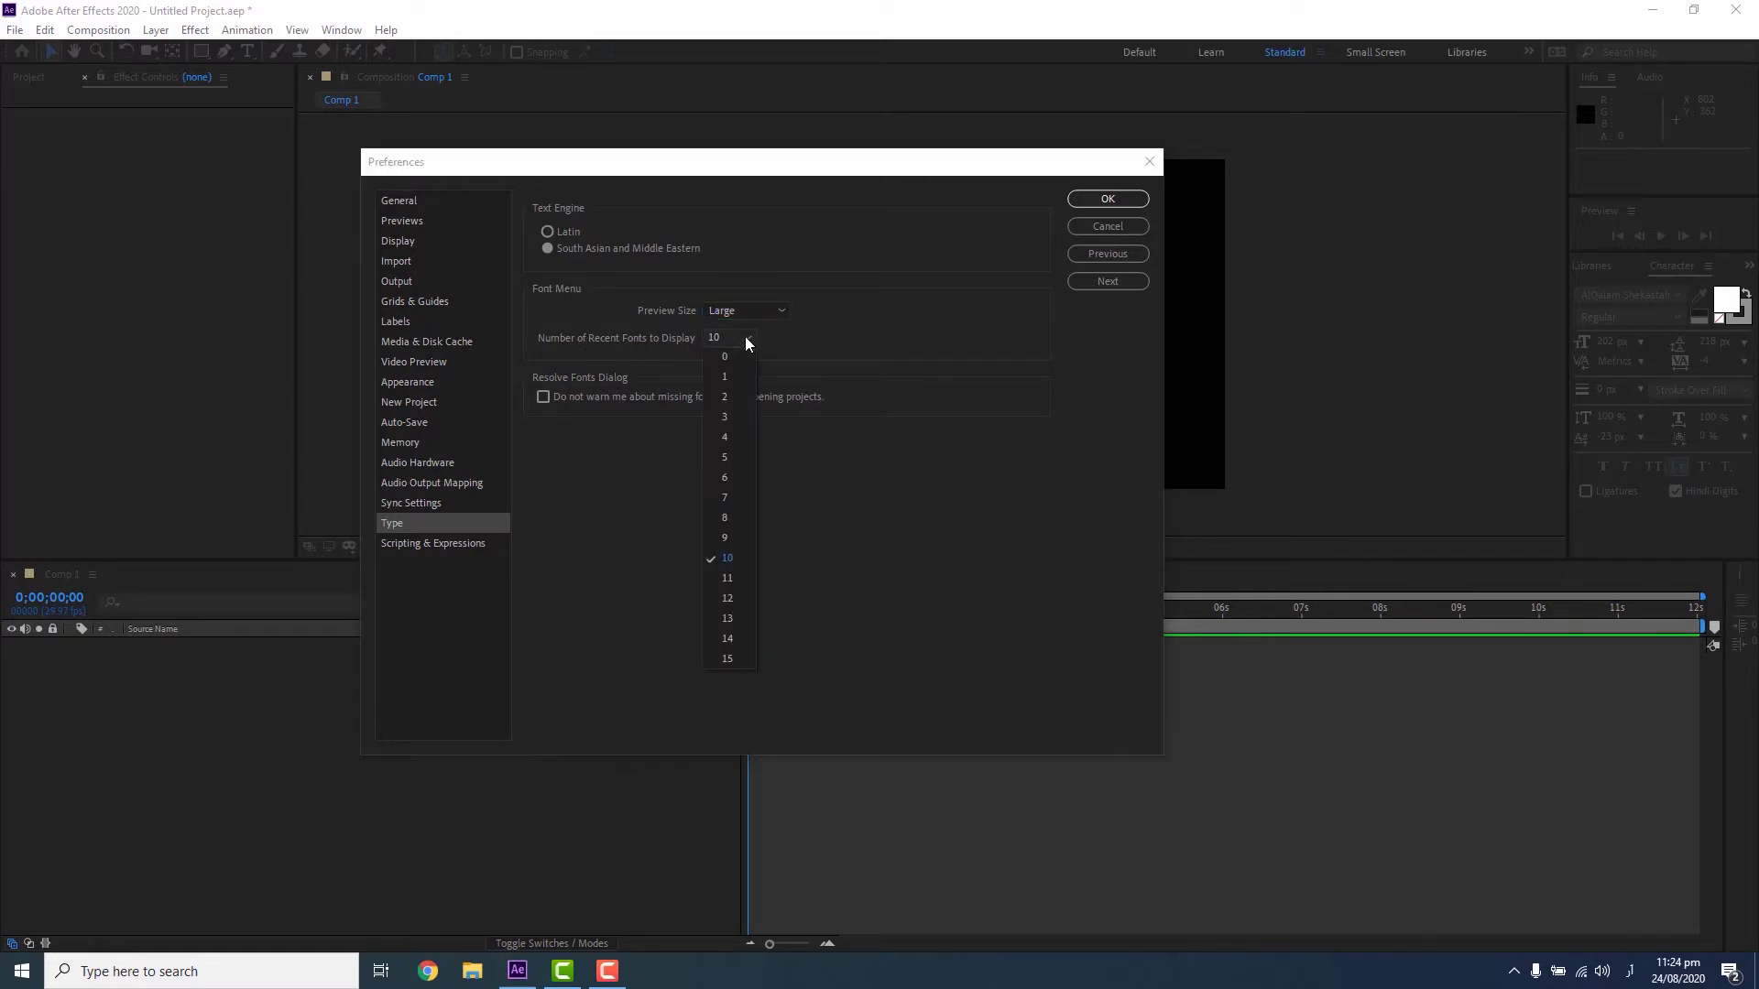
click(737, 557)
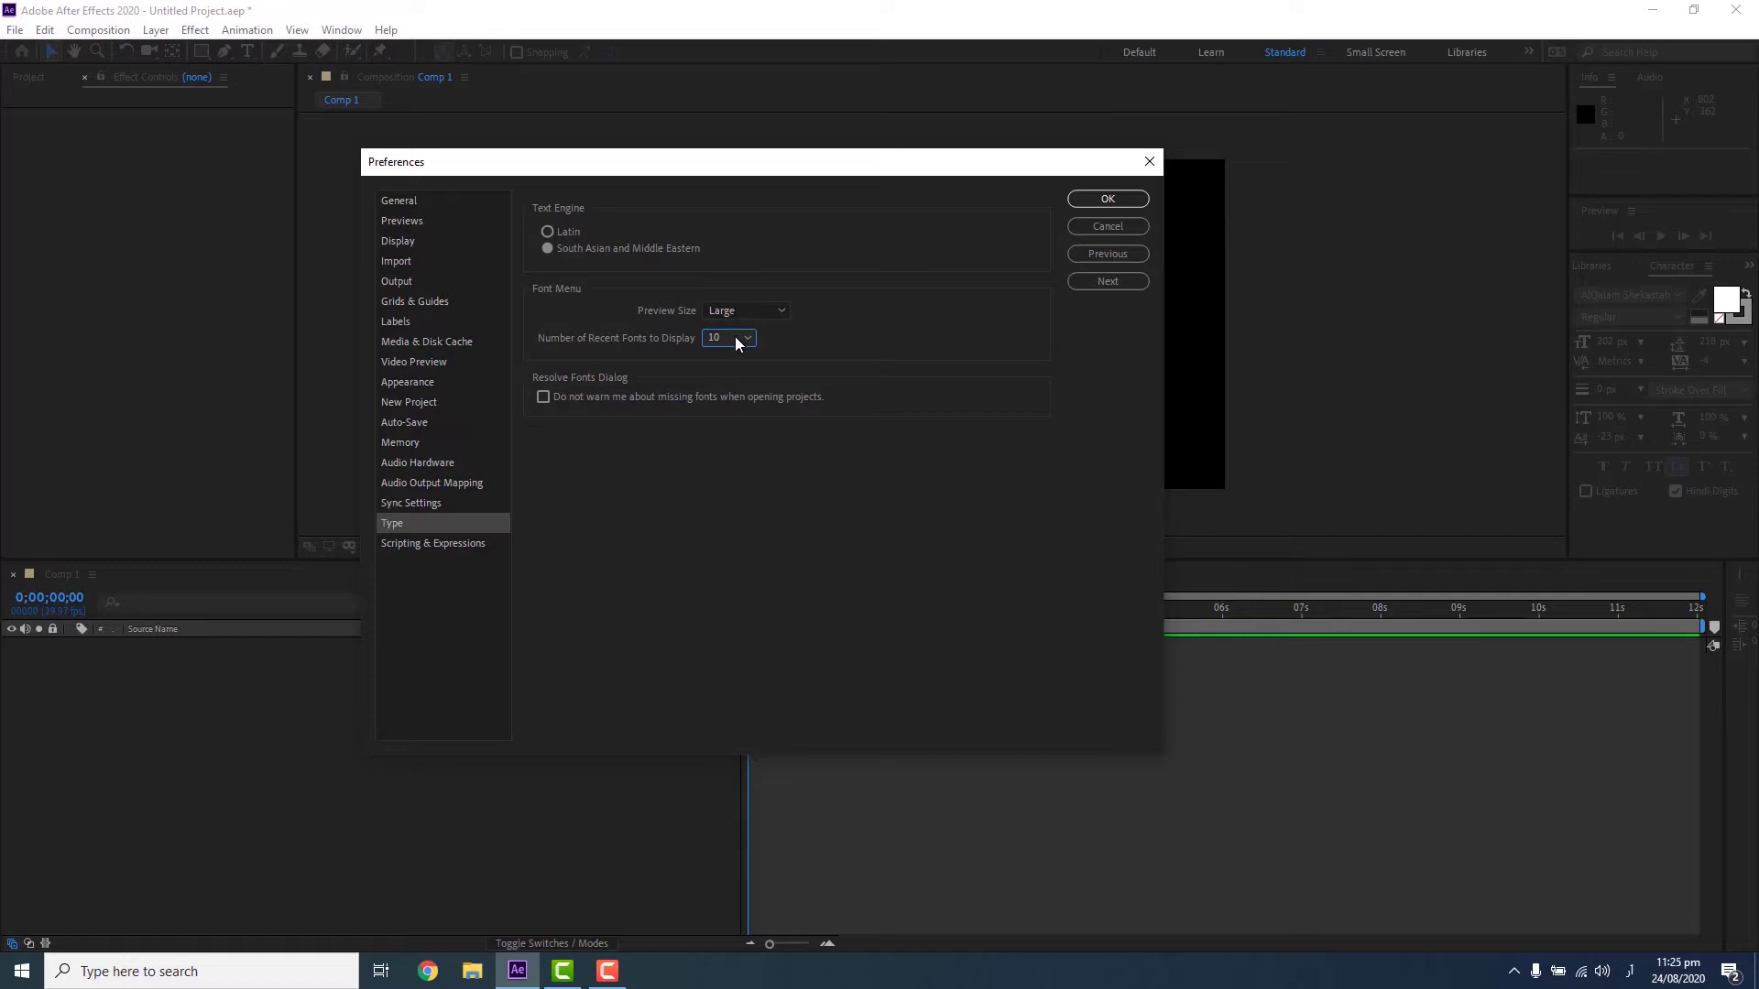
click(1108, 199)
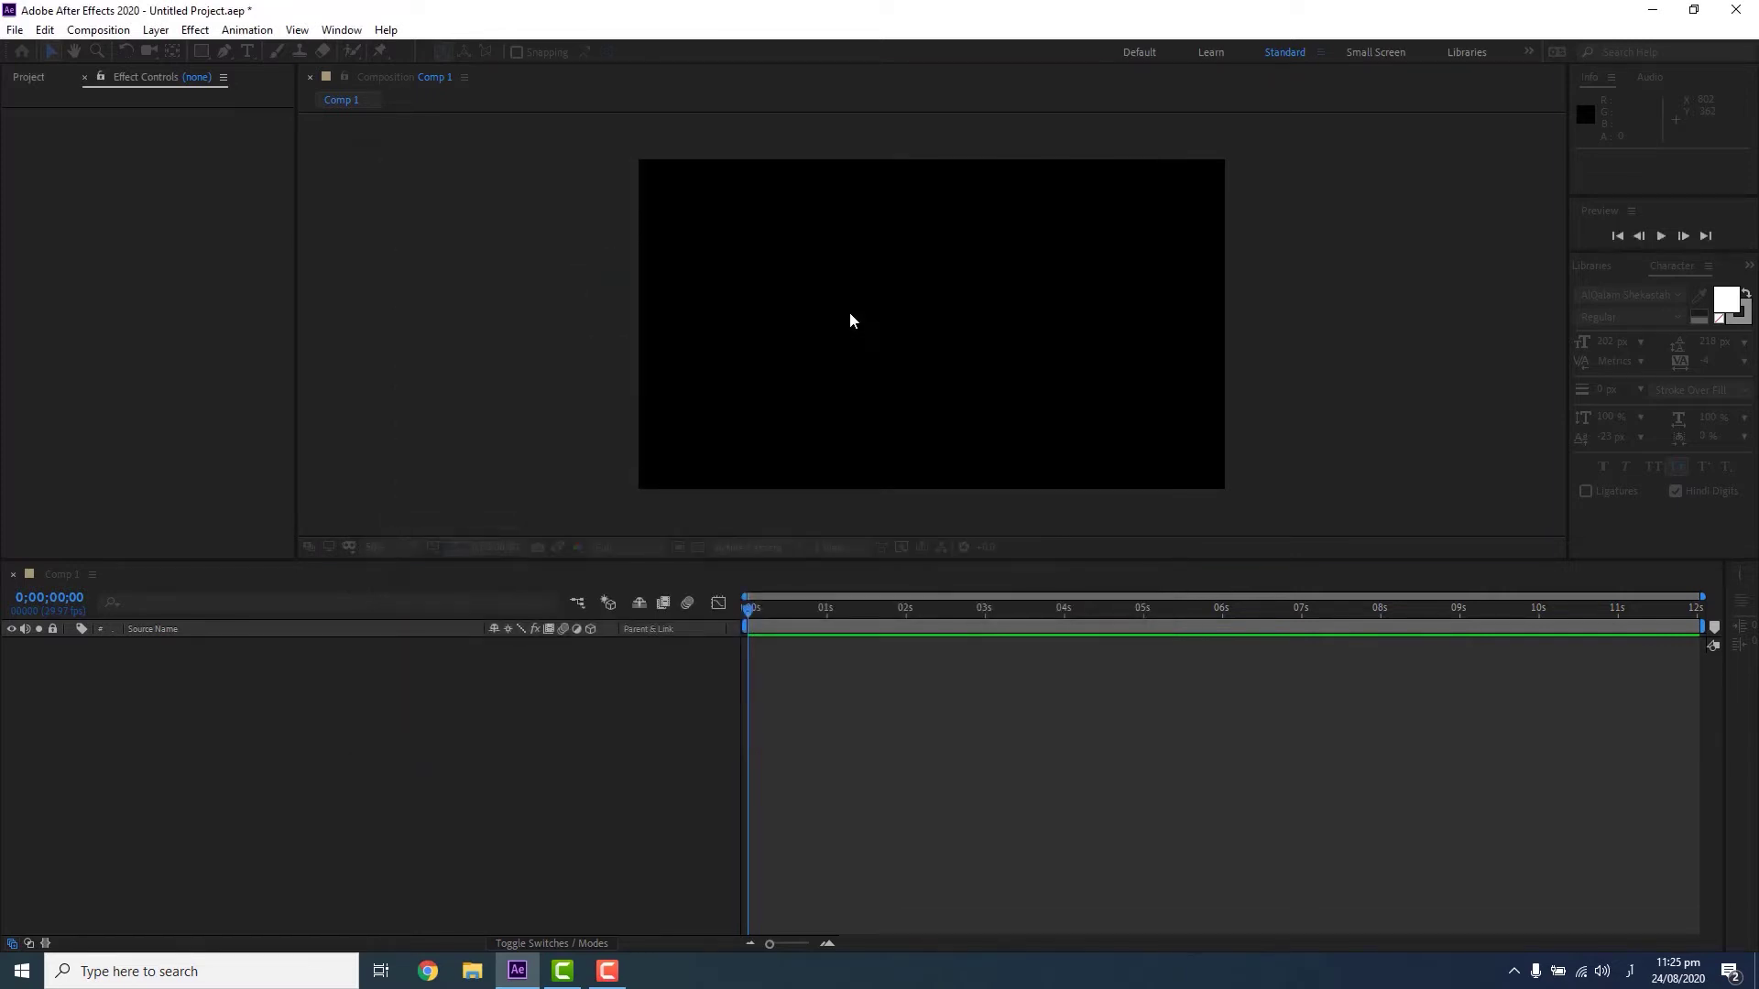
Add a پاکستان text layer at the comp centre and nudge it slightly left and down
click(248, 51)
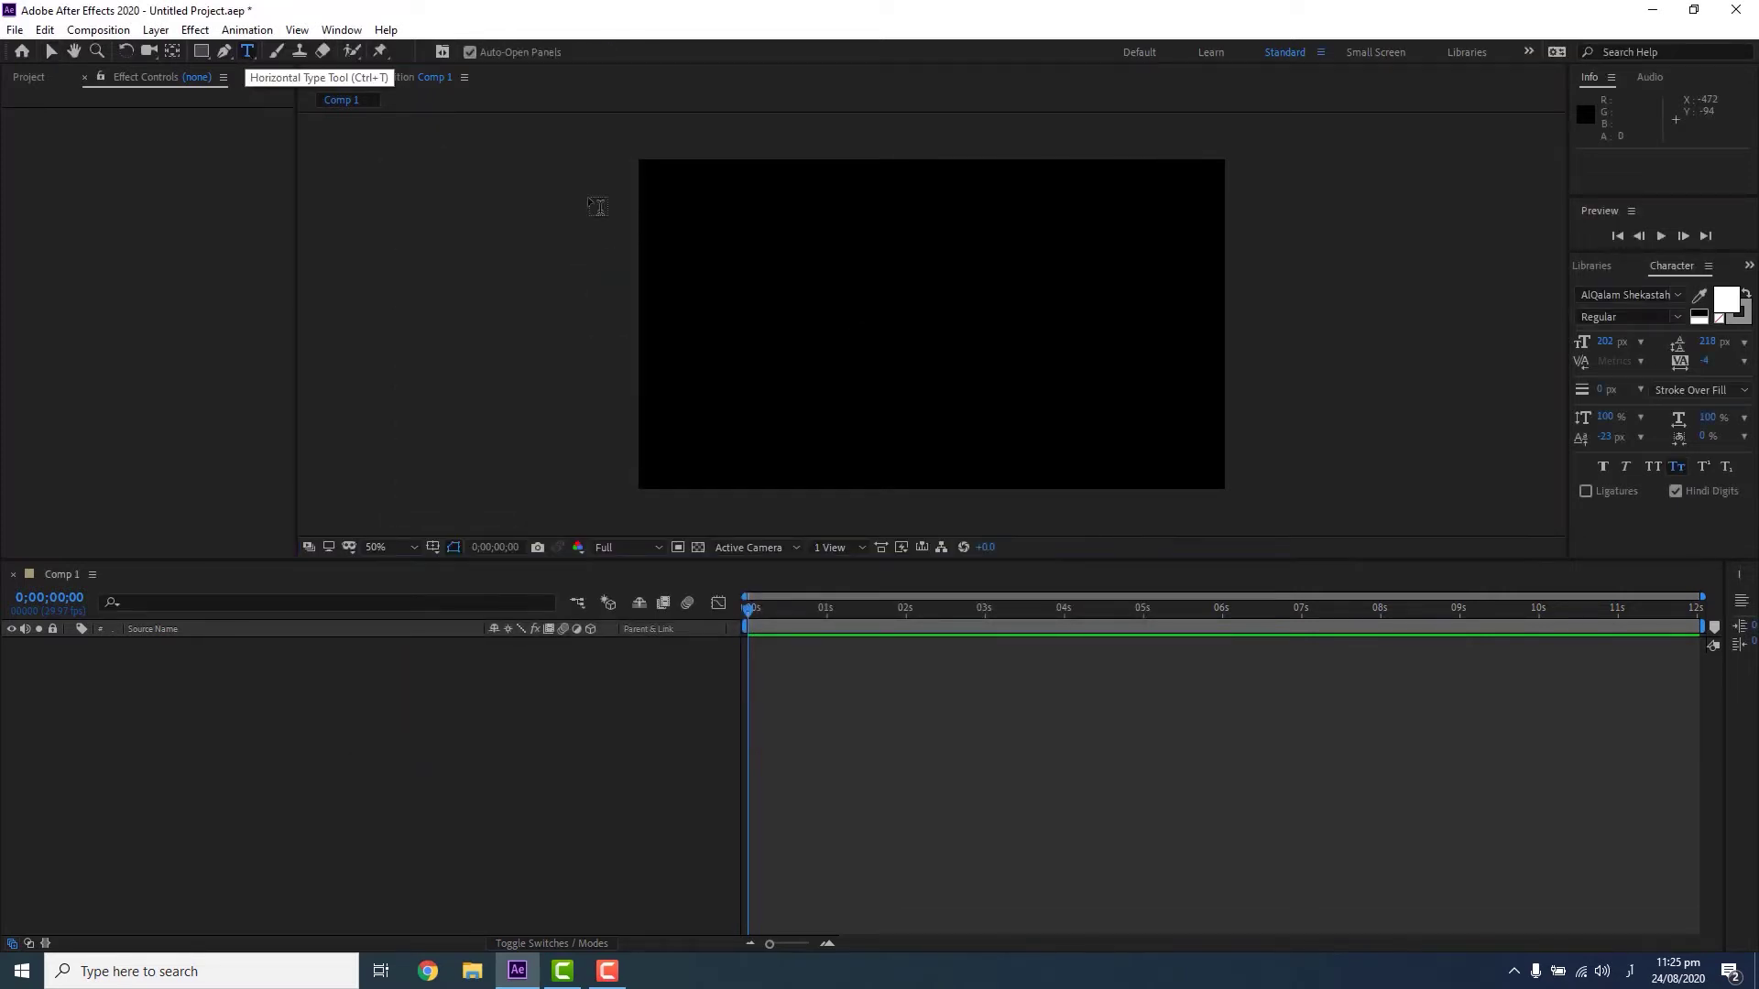
click(1061, 317)
text(پاکستان)
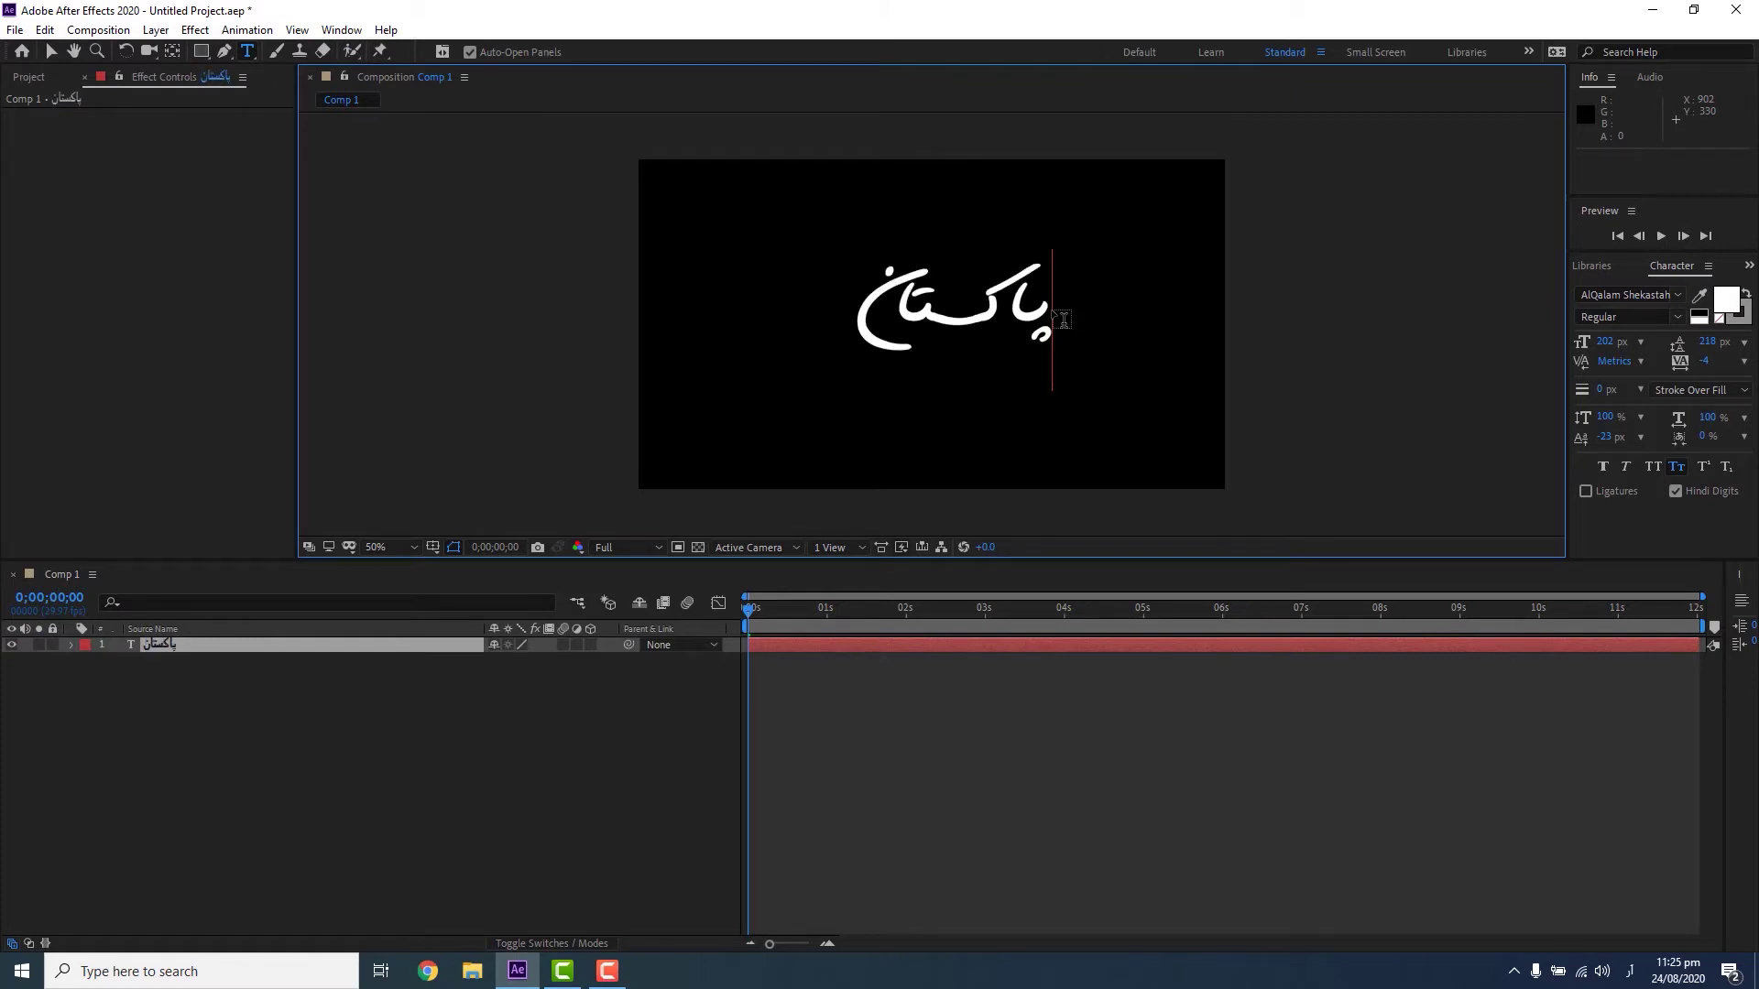
key(KP_Enter)
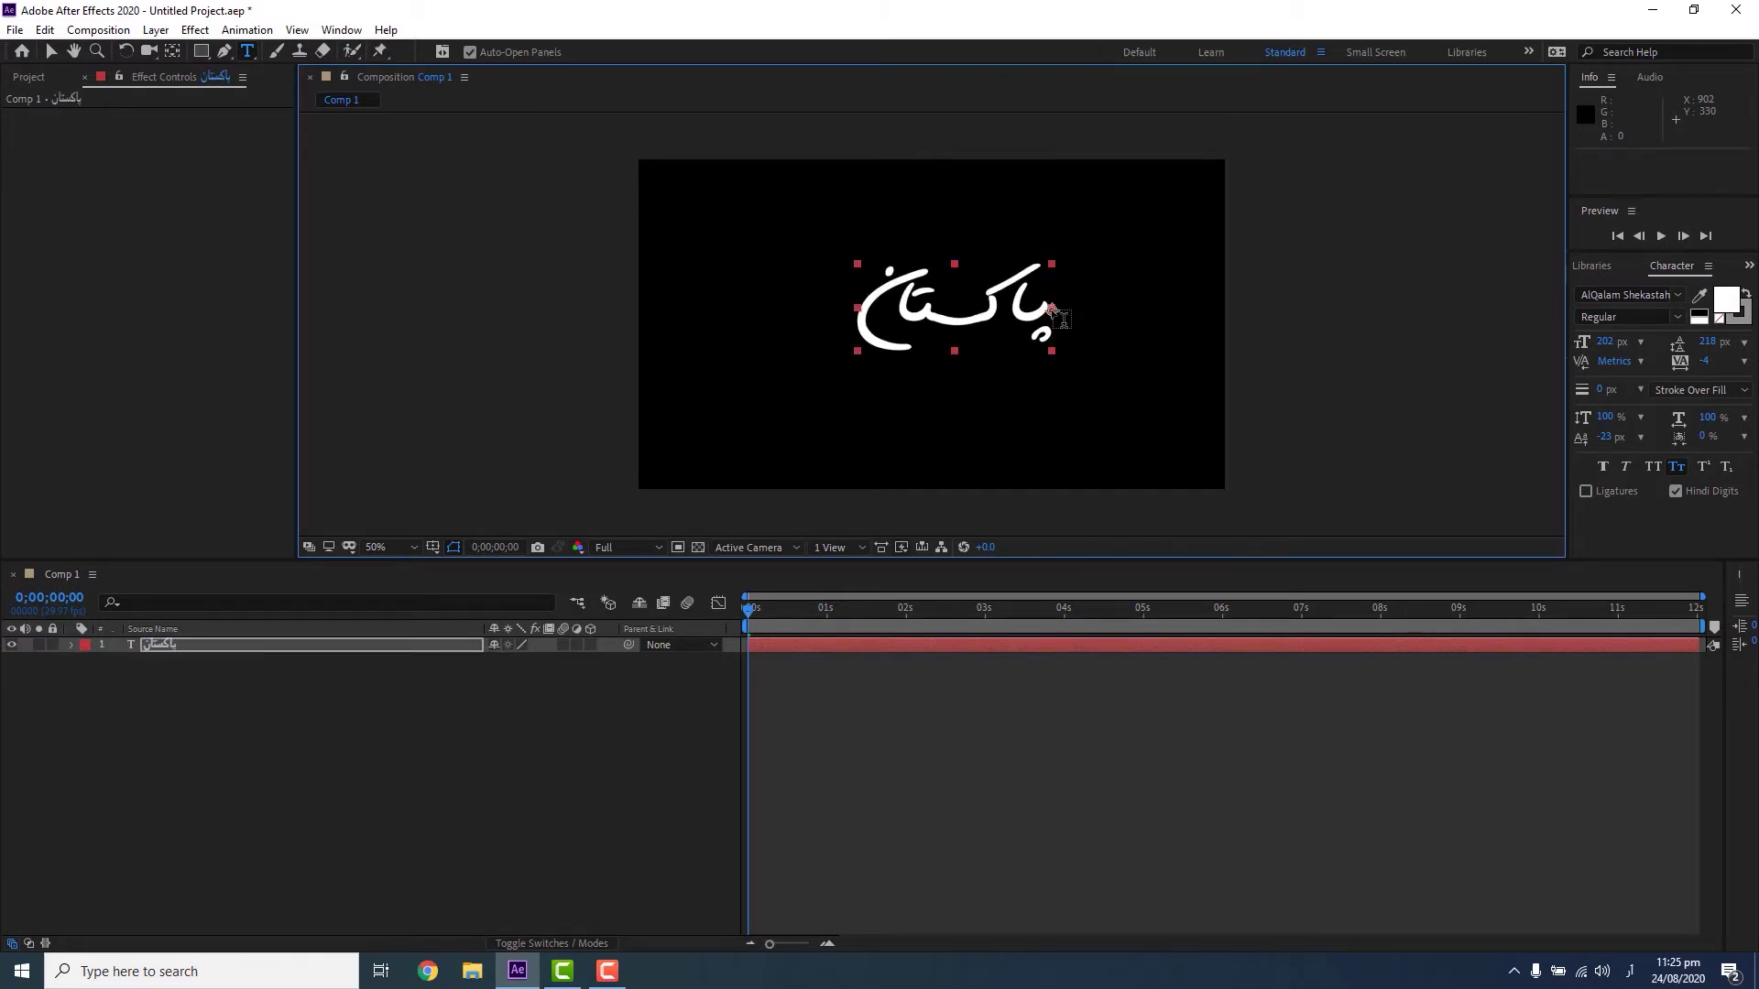
key(v)
drag(988, 312, 972, 321)
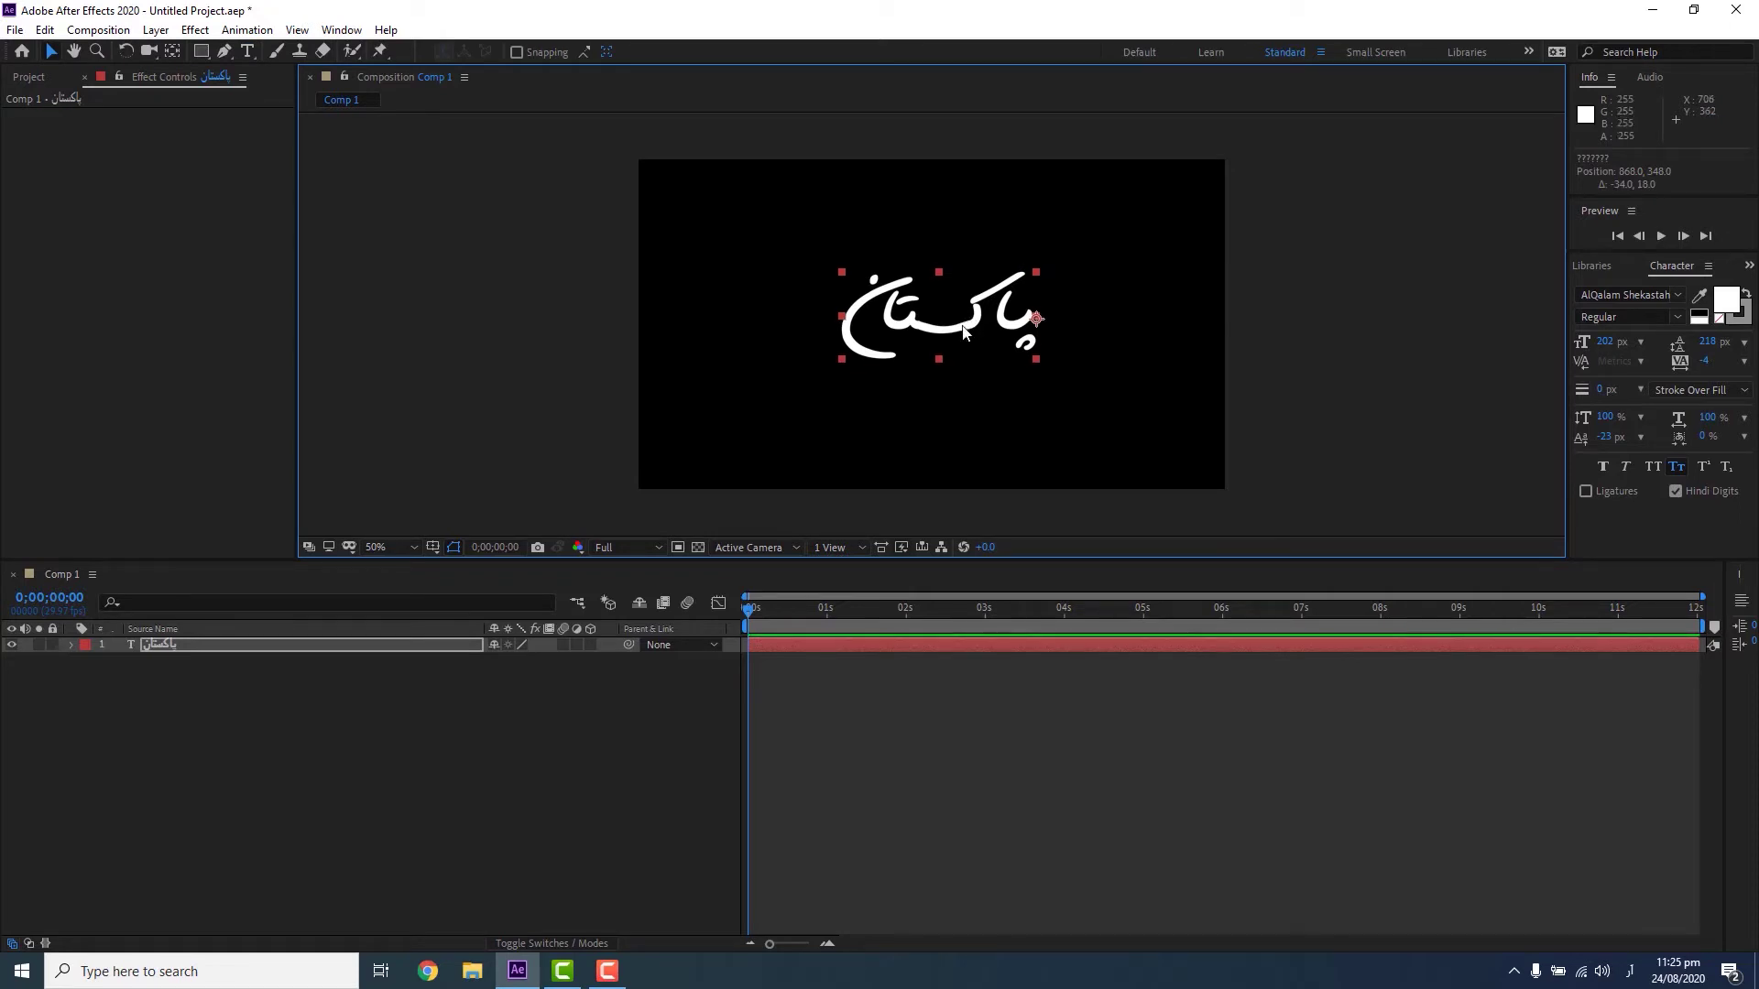
Set the text's font to AlQalam Tehreeri and centre it in Comp 1
click(1609, 293)
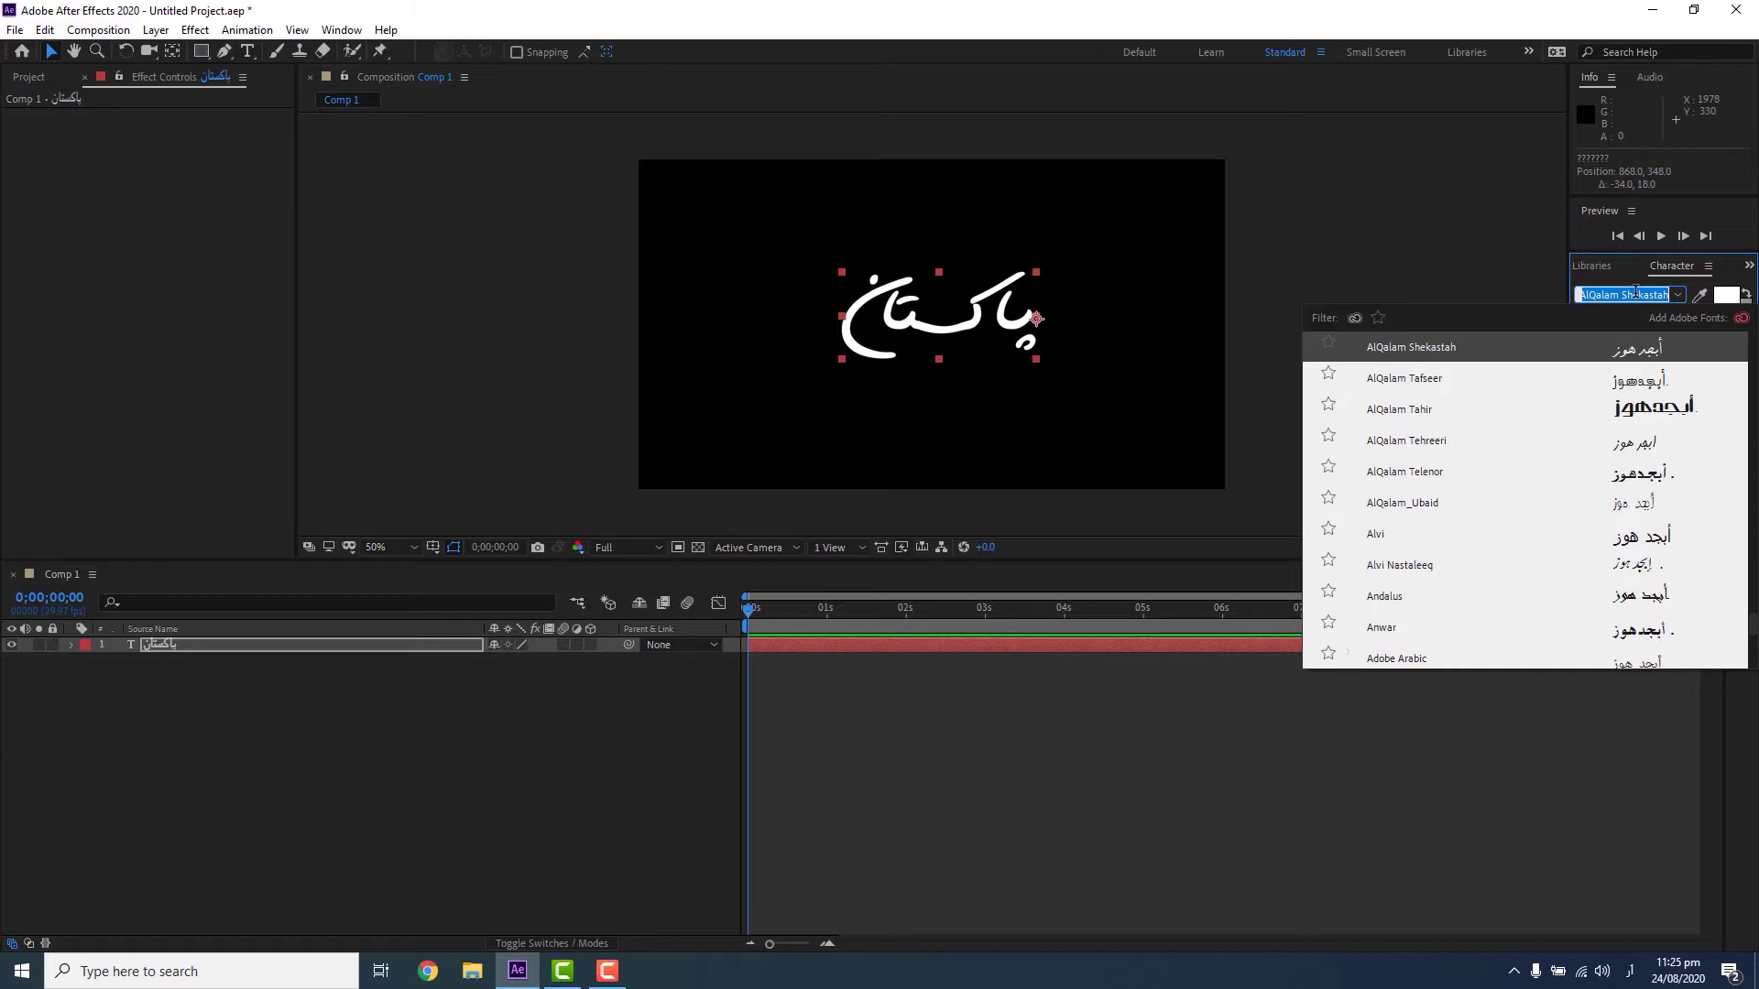
key(Down)
key(Down)
key(Down)
key(Down)
key(Up)
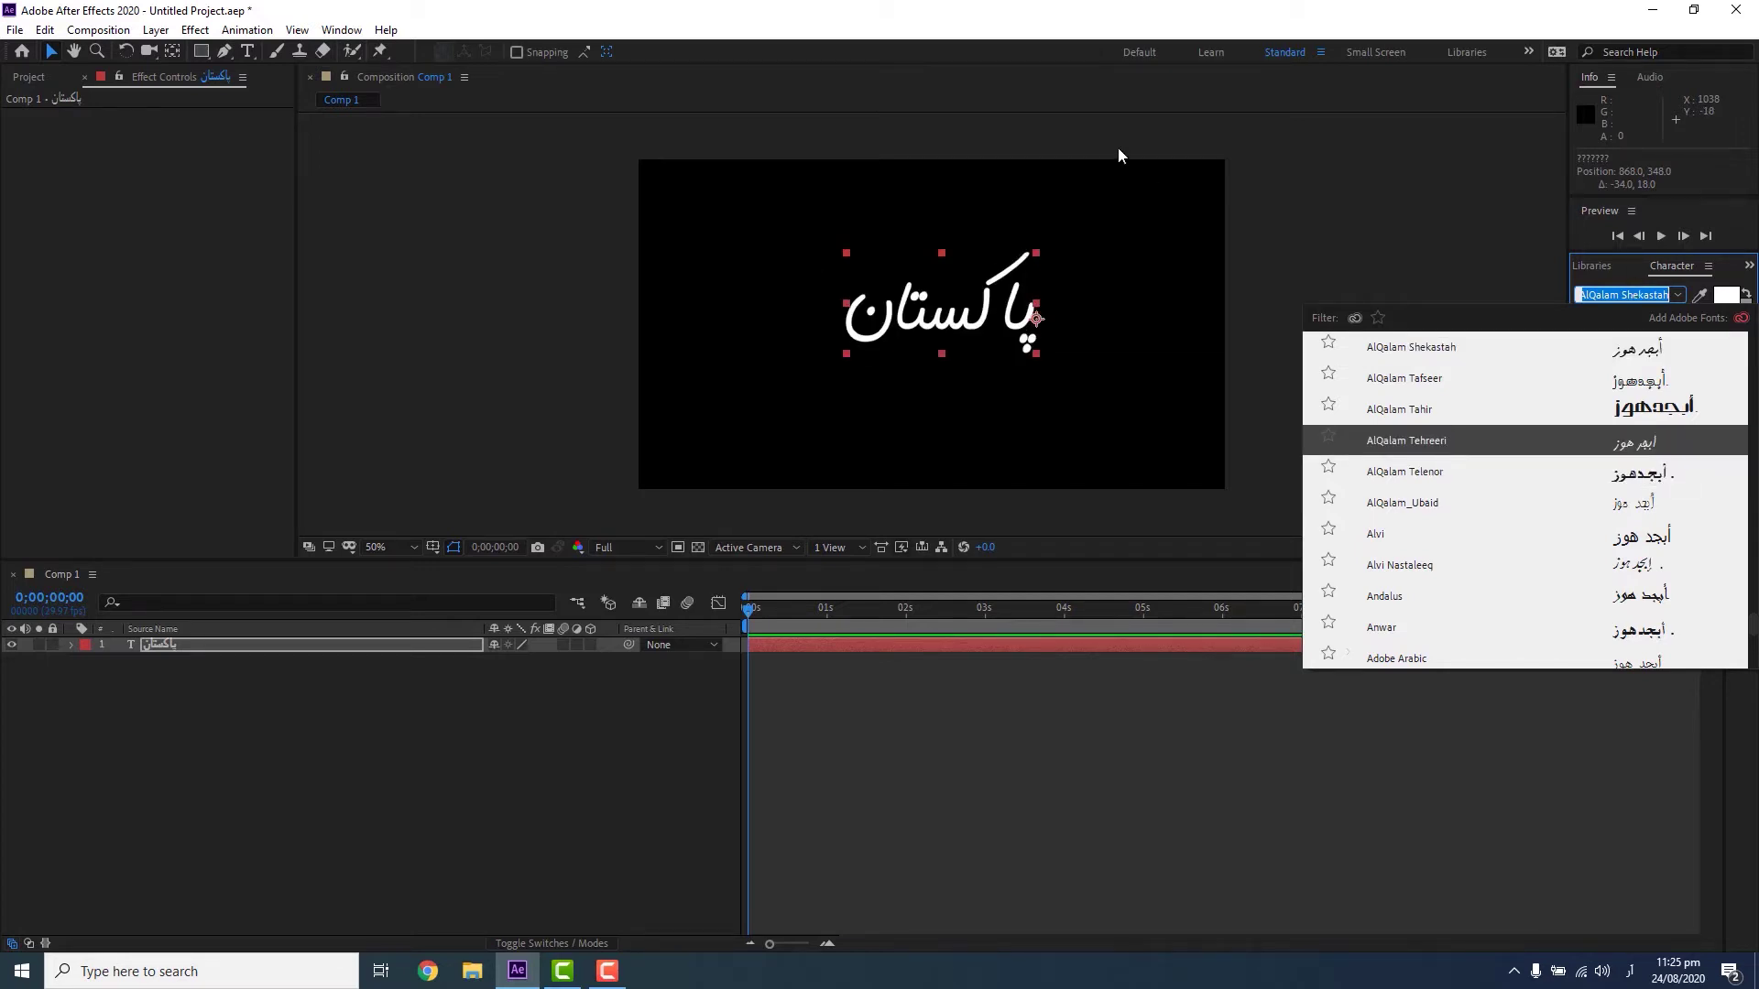
click(1253, 147)
click(981, 321)
drag(981, 320, 966, 345)
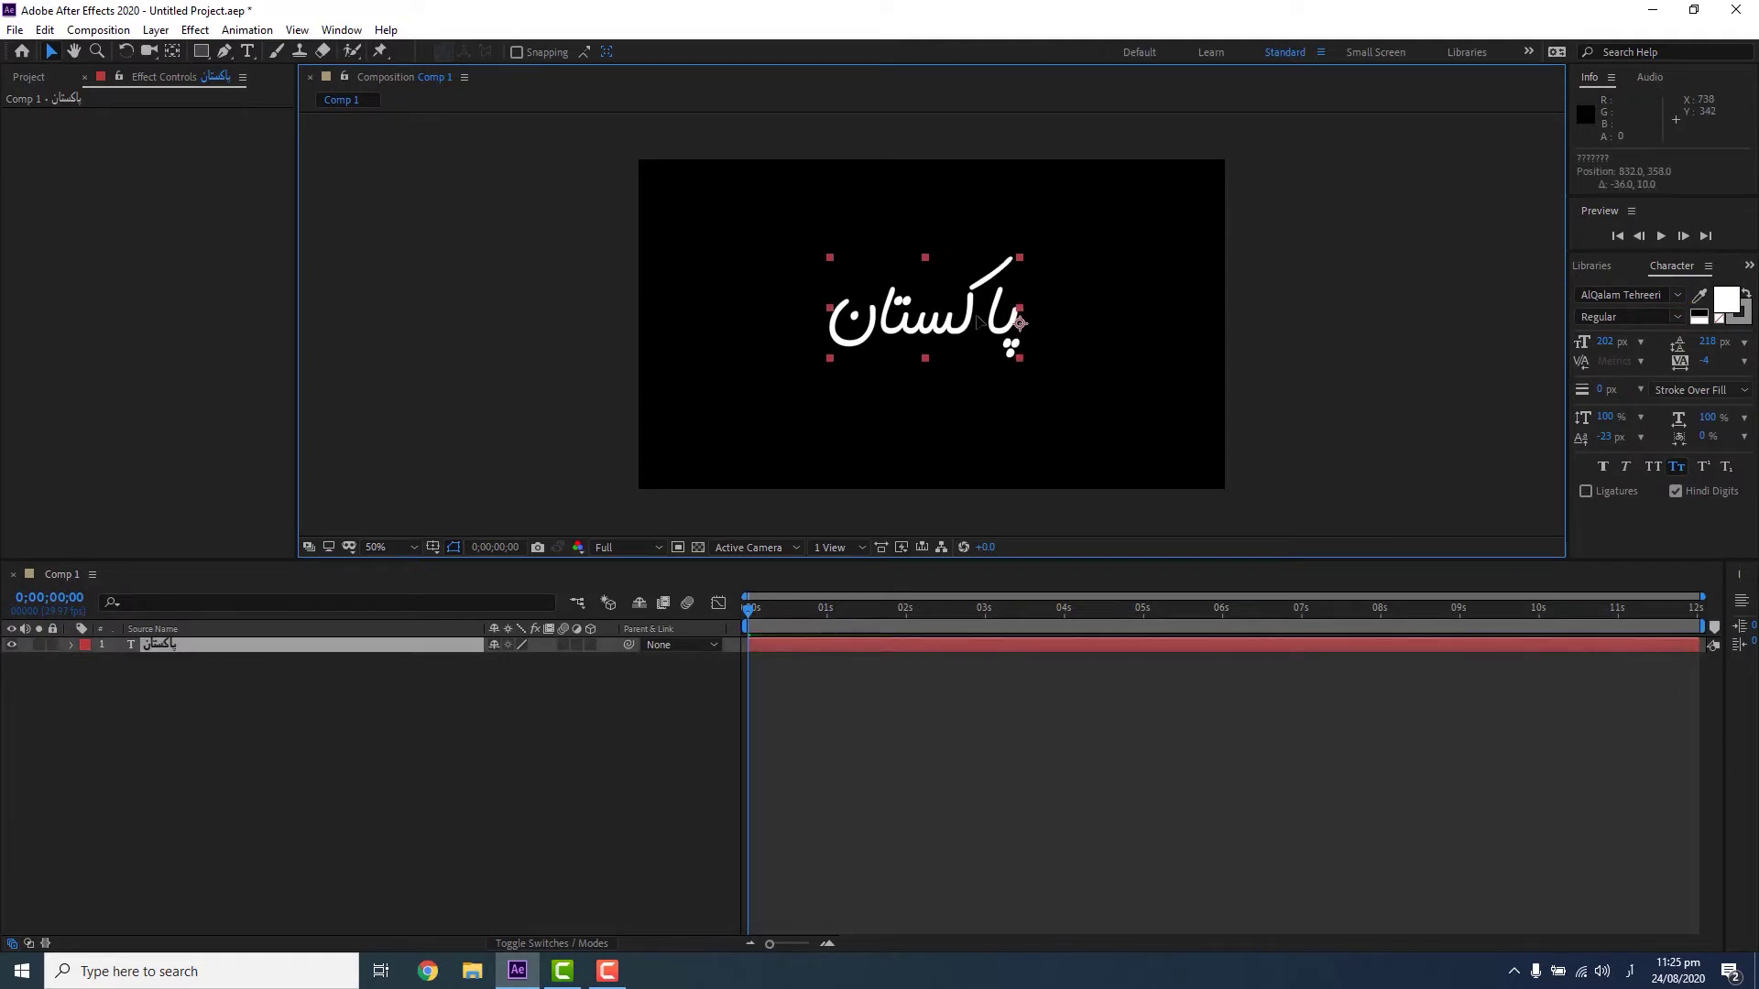
drag(953, 351, 947, 343)
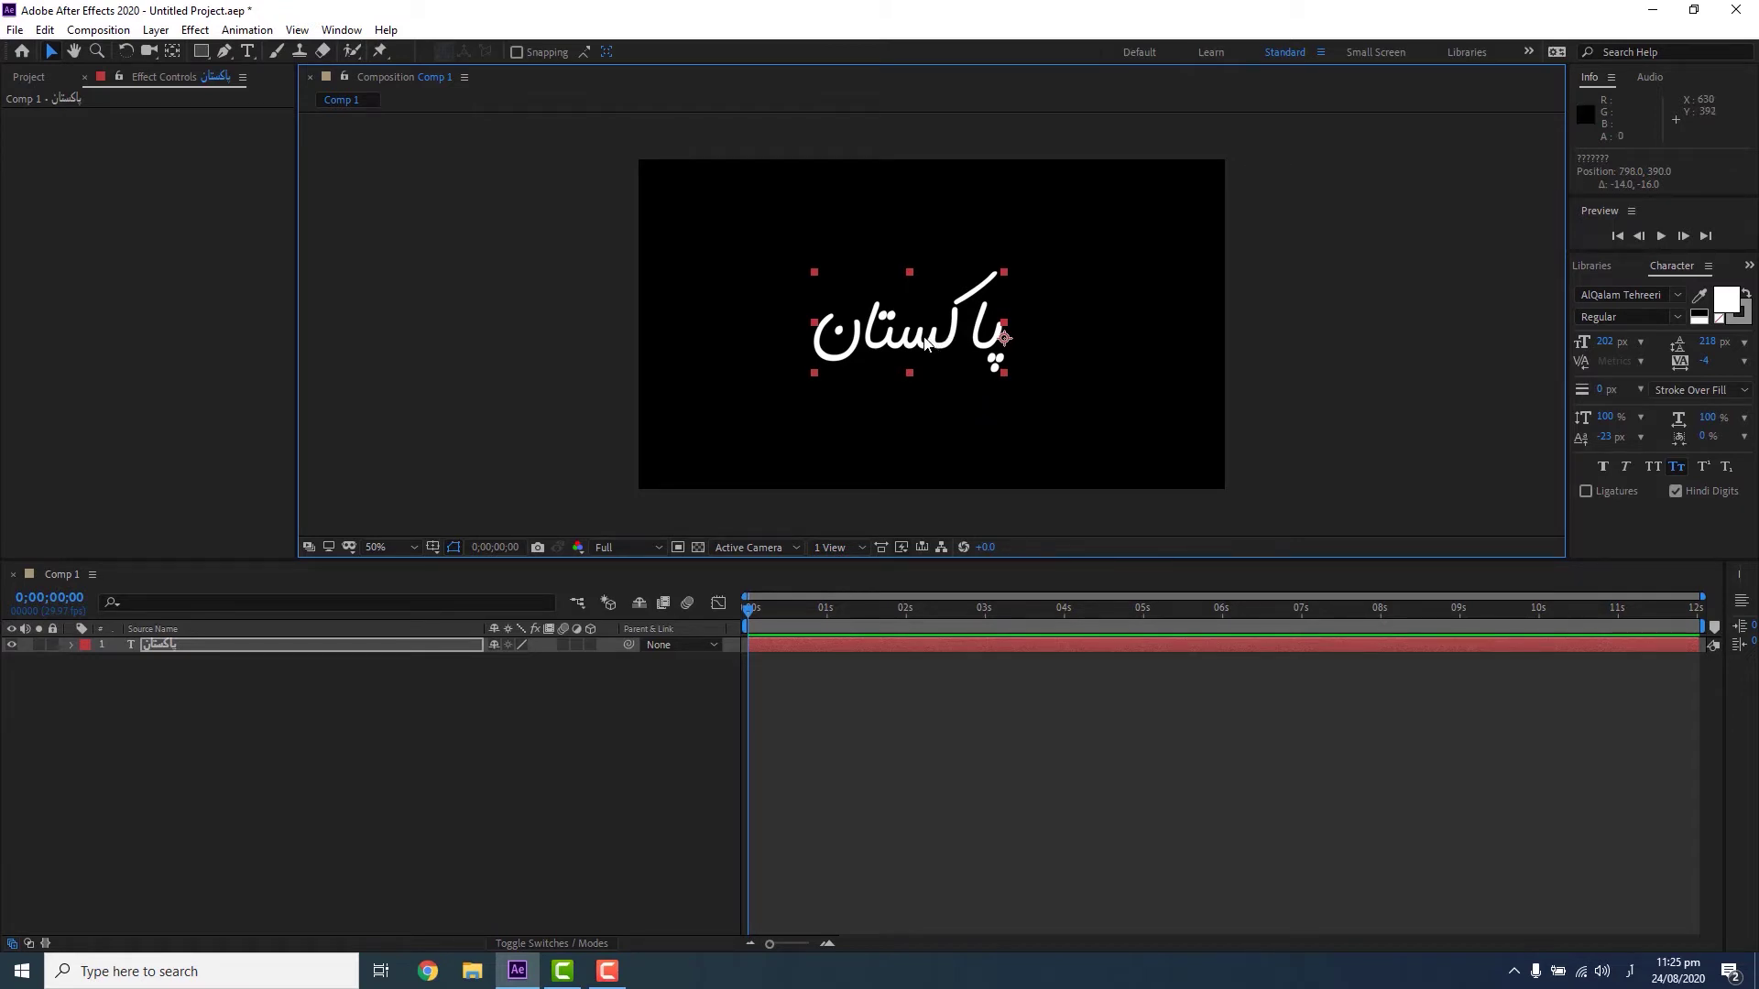
click(332, 35)
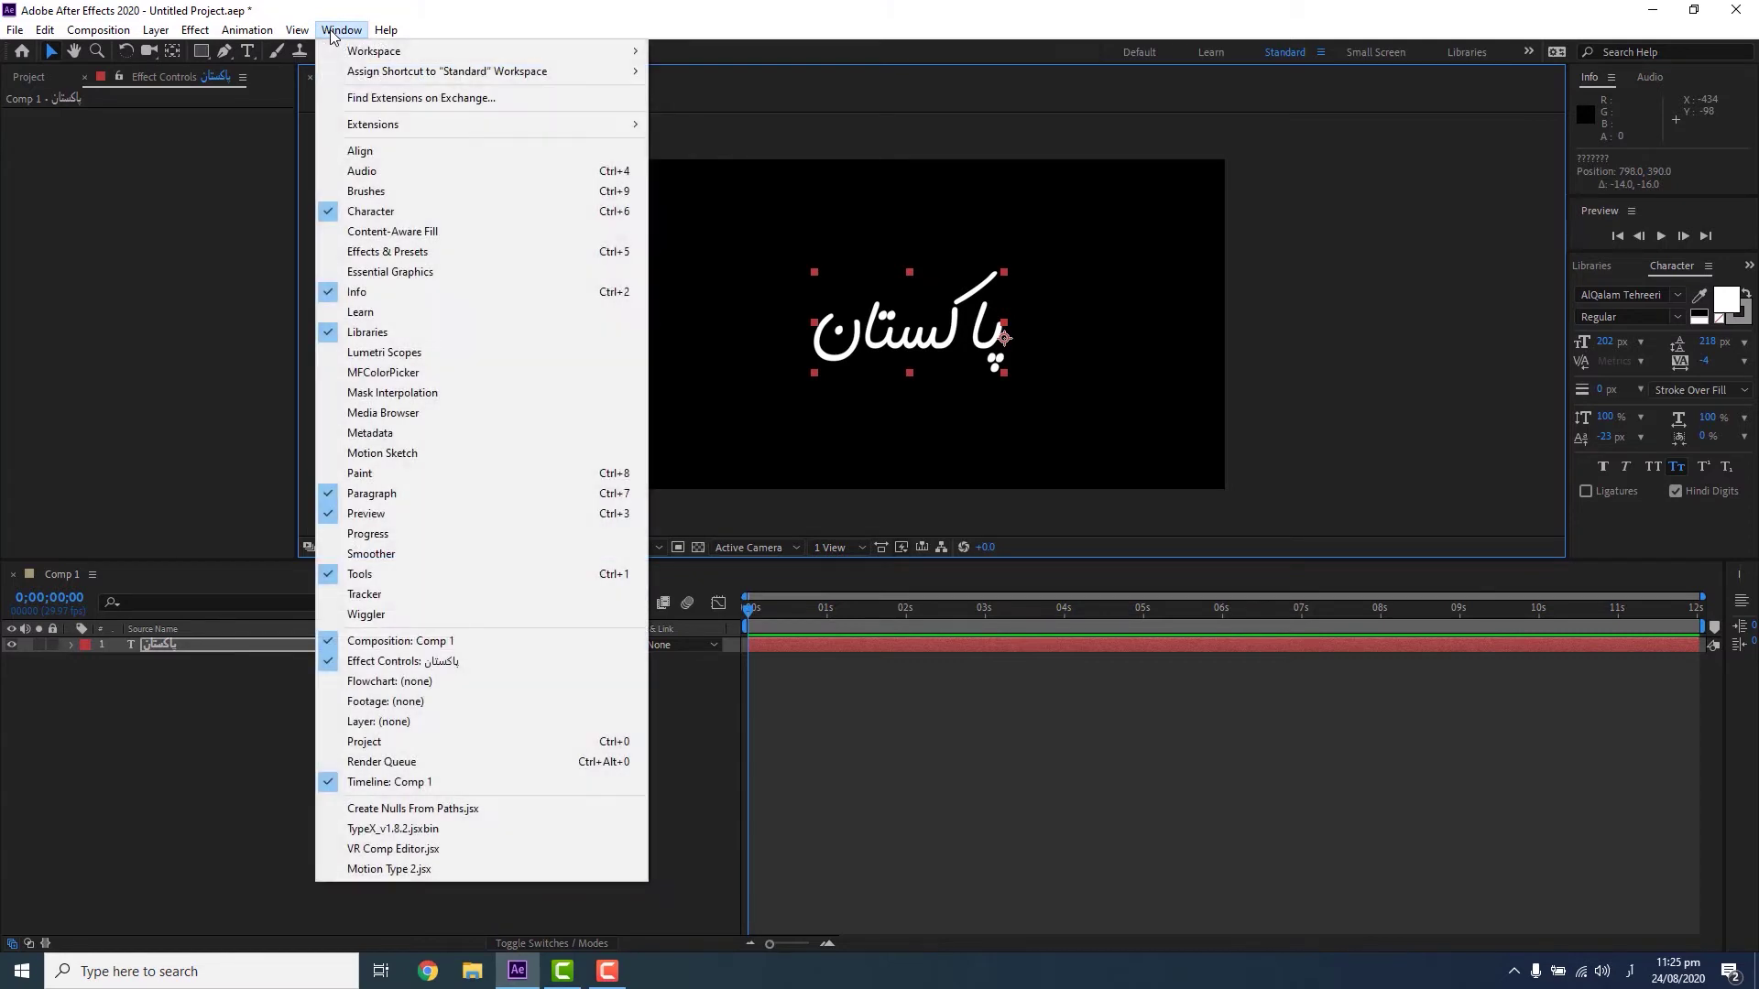
Expand Effects & Presets down to Animation Presets > Presets > Text > Blurs
click(394, 259)
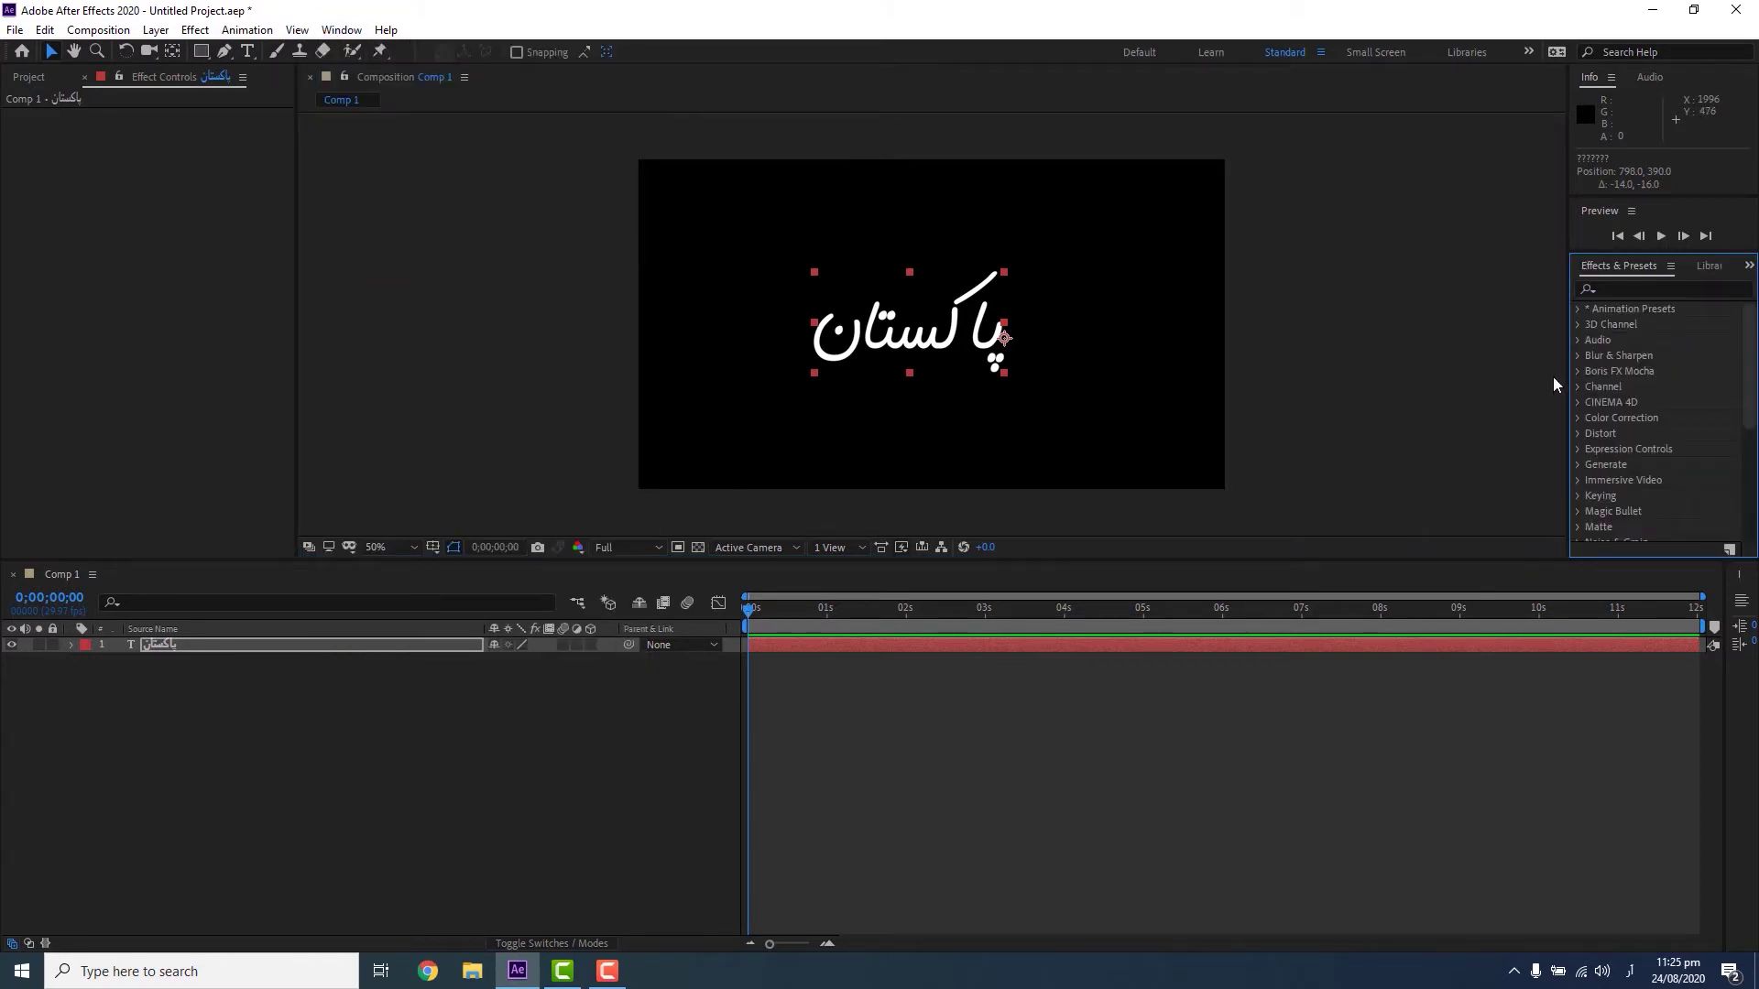
click(1578, 312)
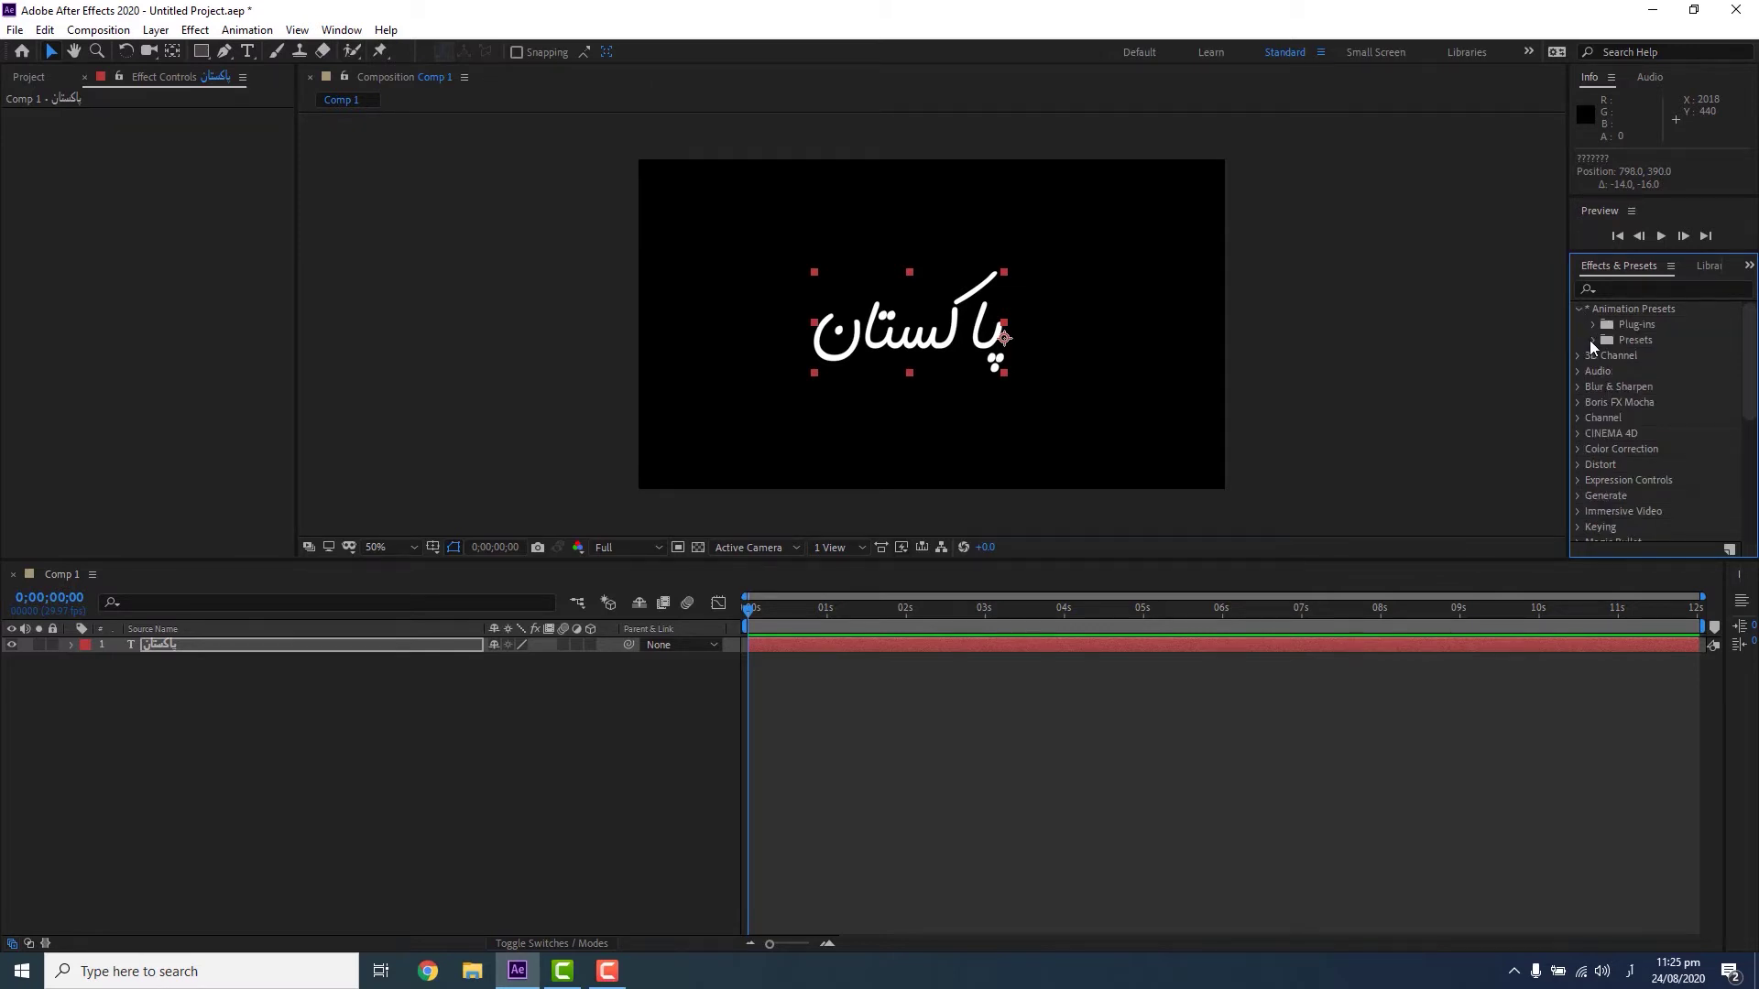
click(1592, 342)
scroll(1615, 433, down, 2)
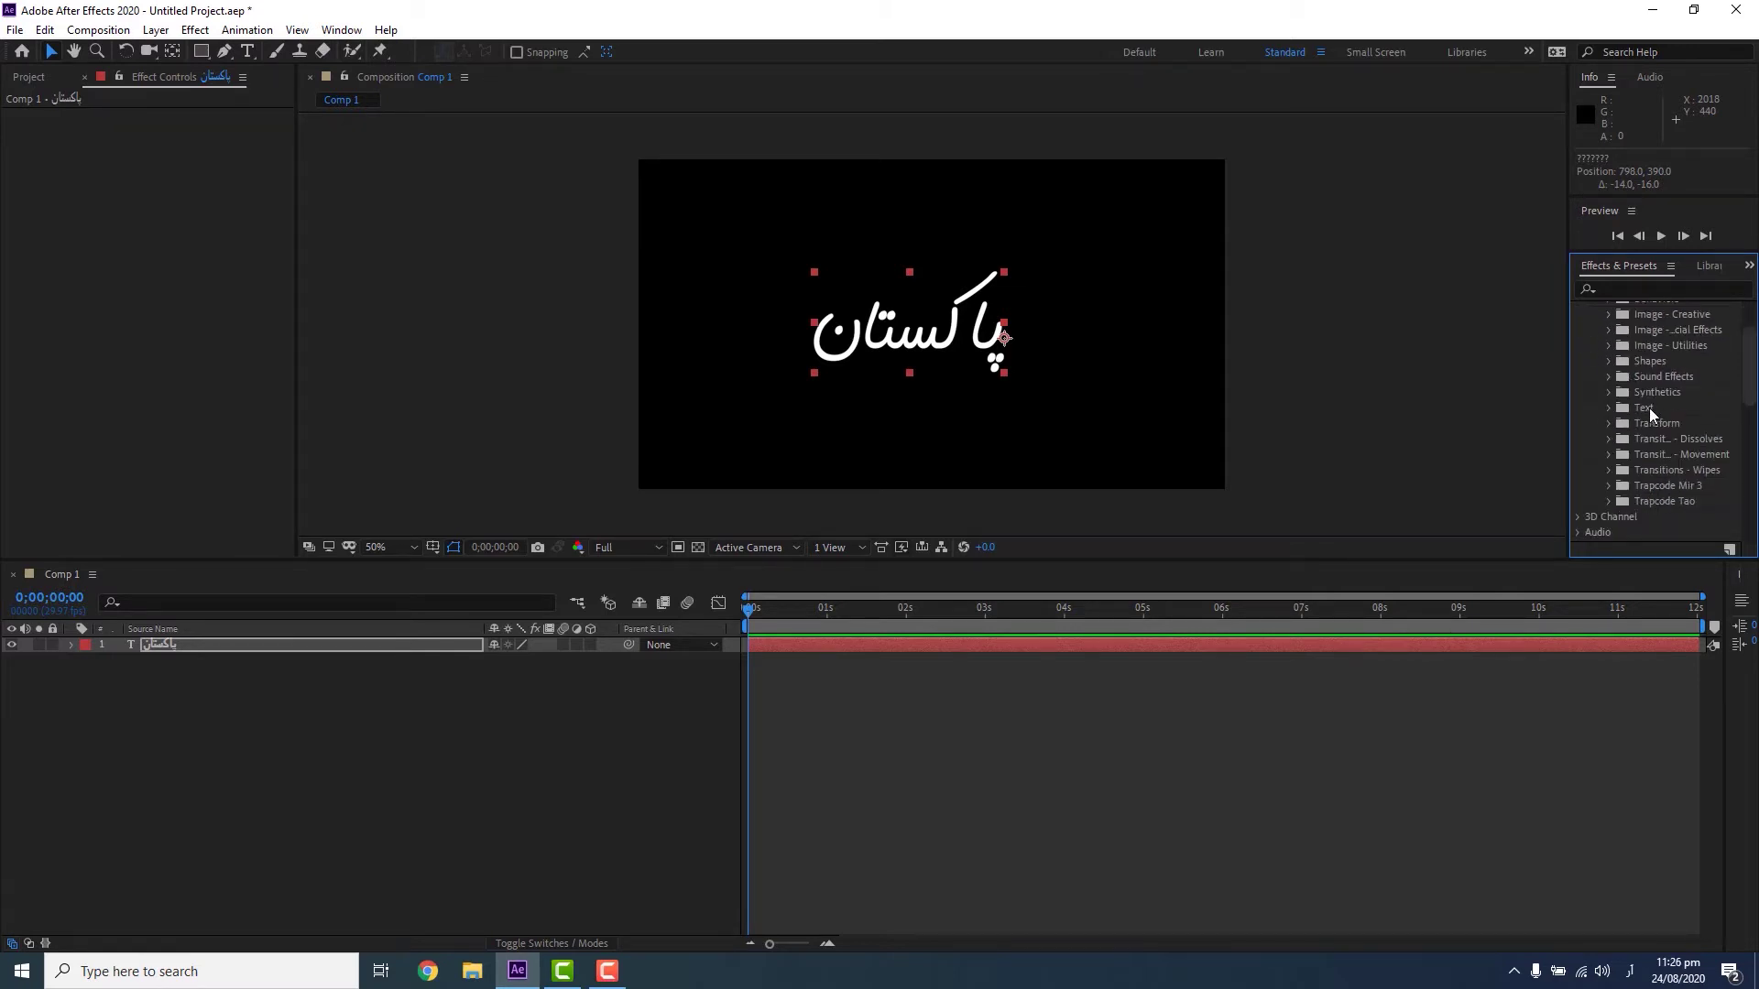
click(1609, 408)
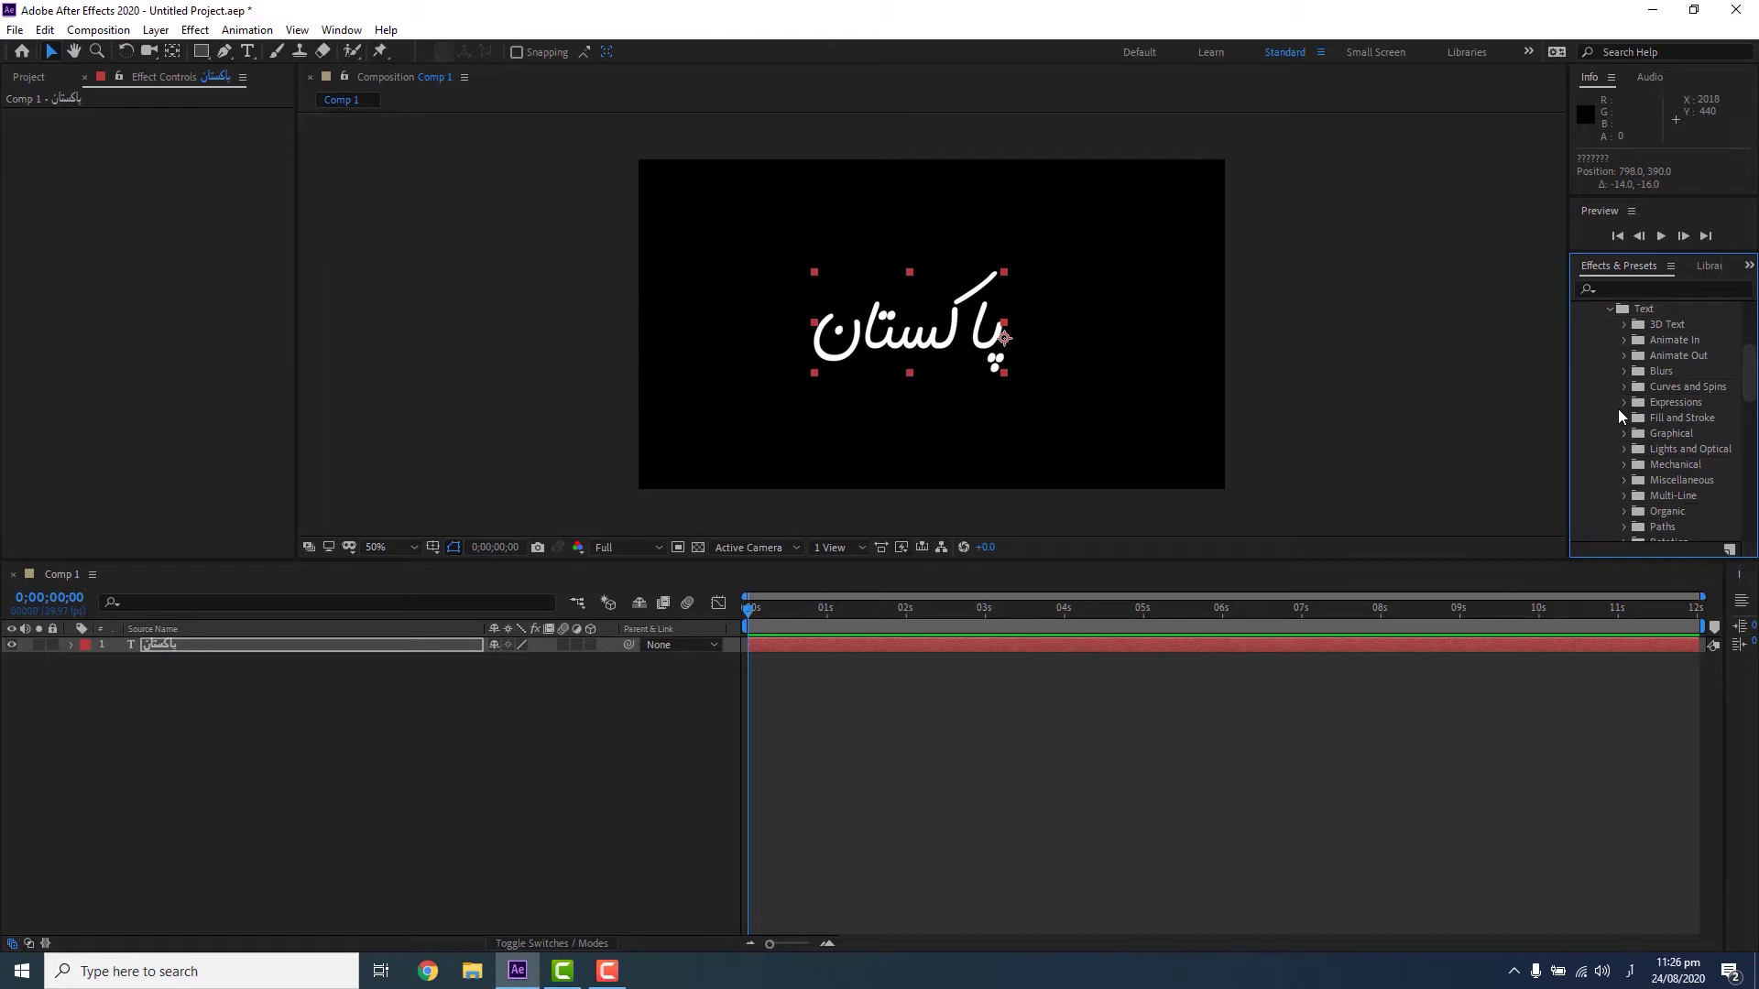
click(1622, 372)
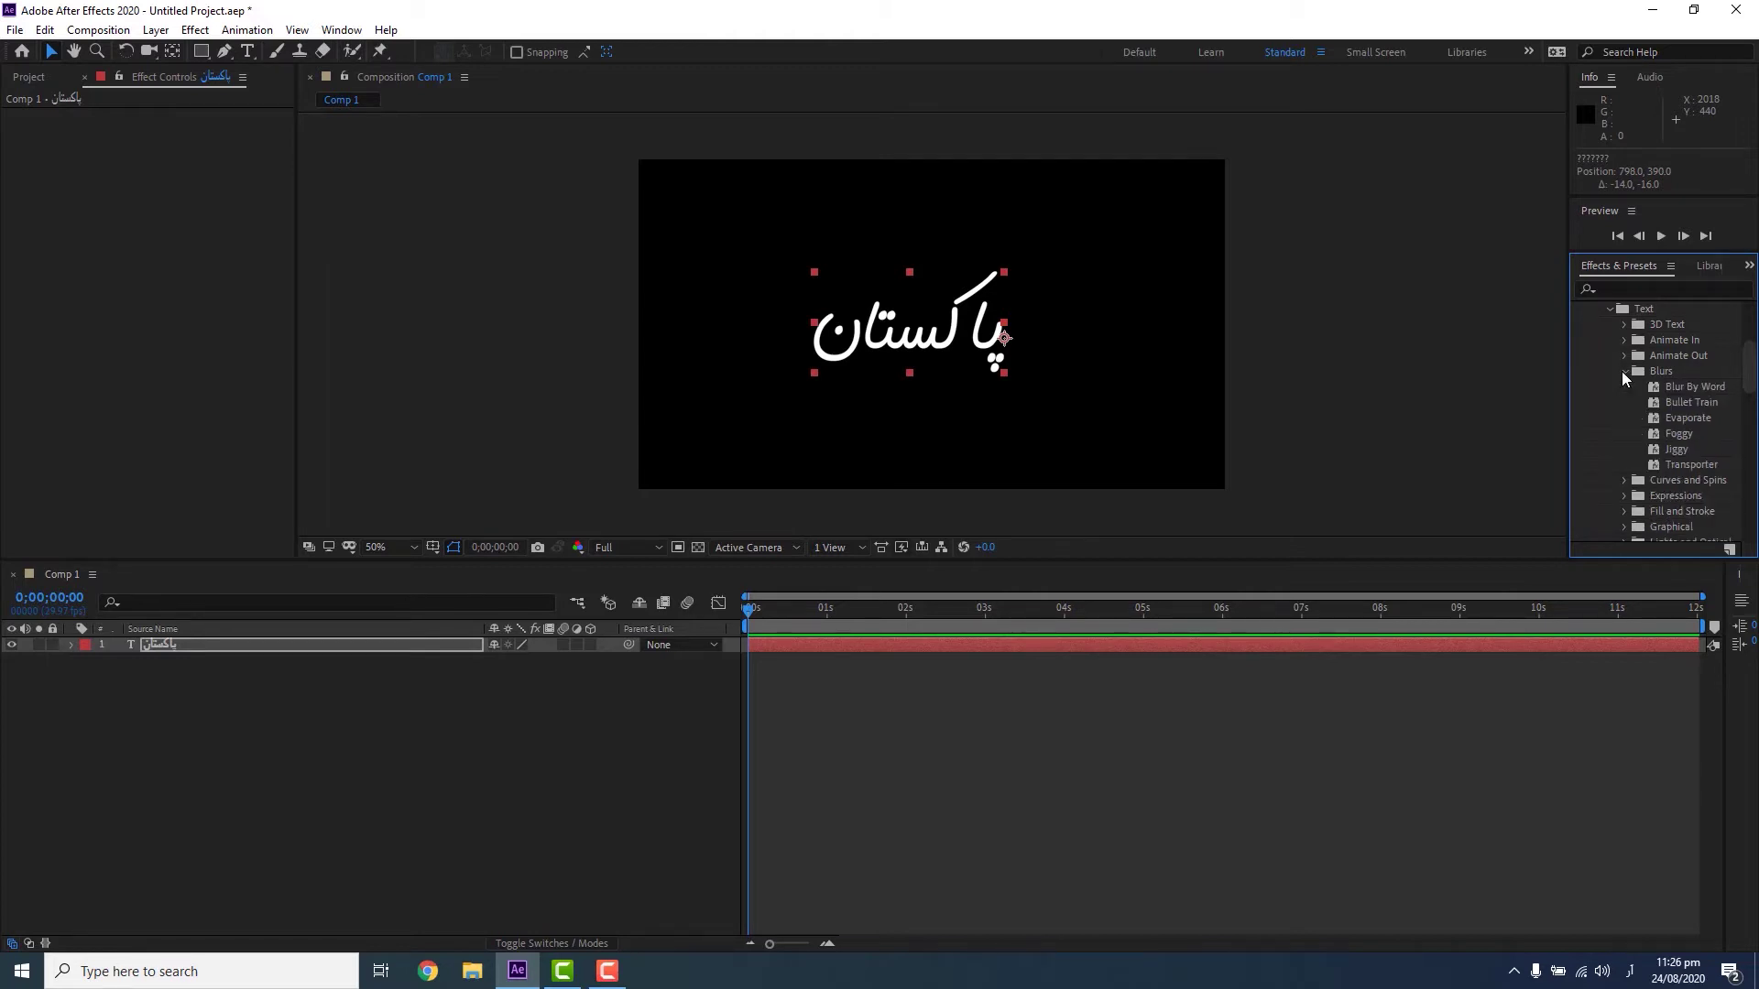
Apply Blur By Word to the پاکستان layer, preview it, then undo it
drag(1686, 394, 877, 652)
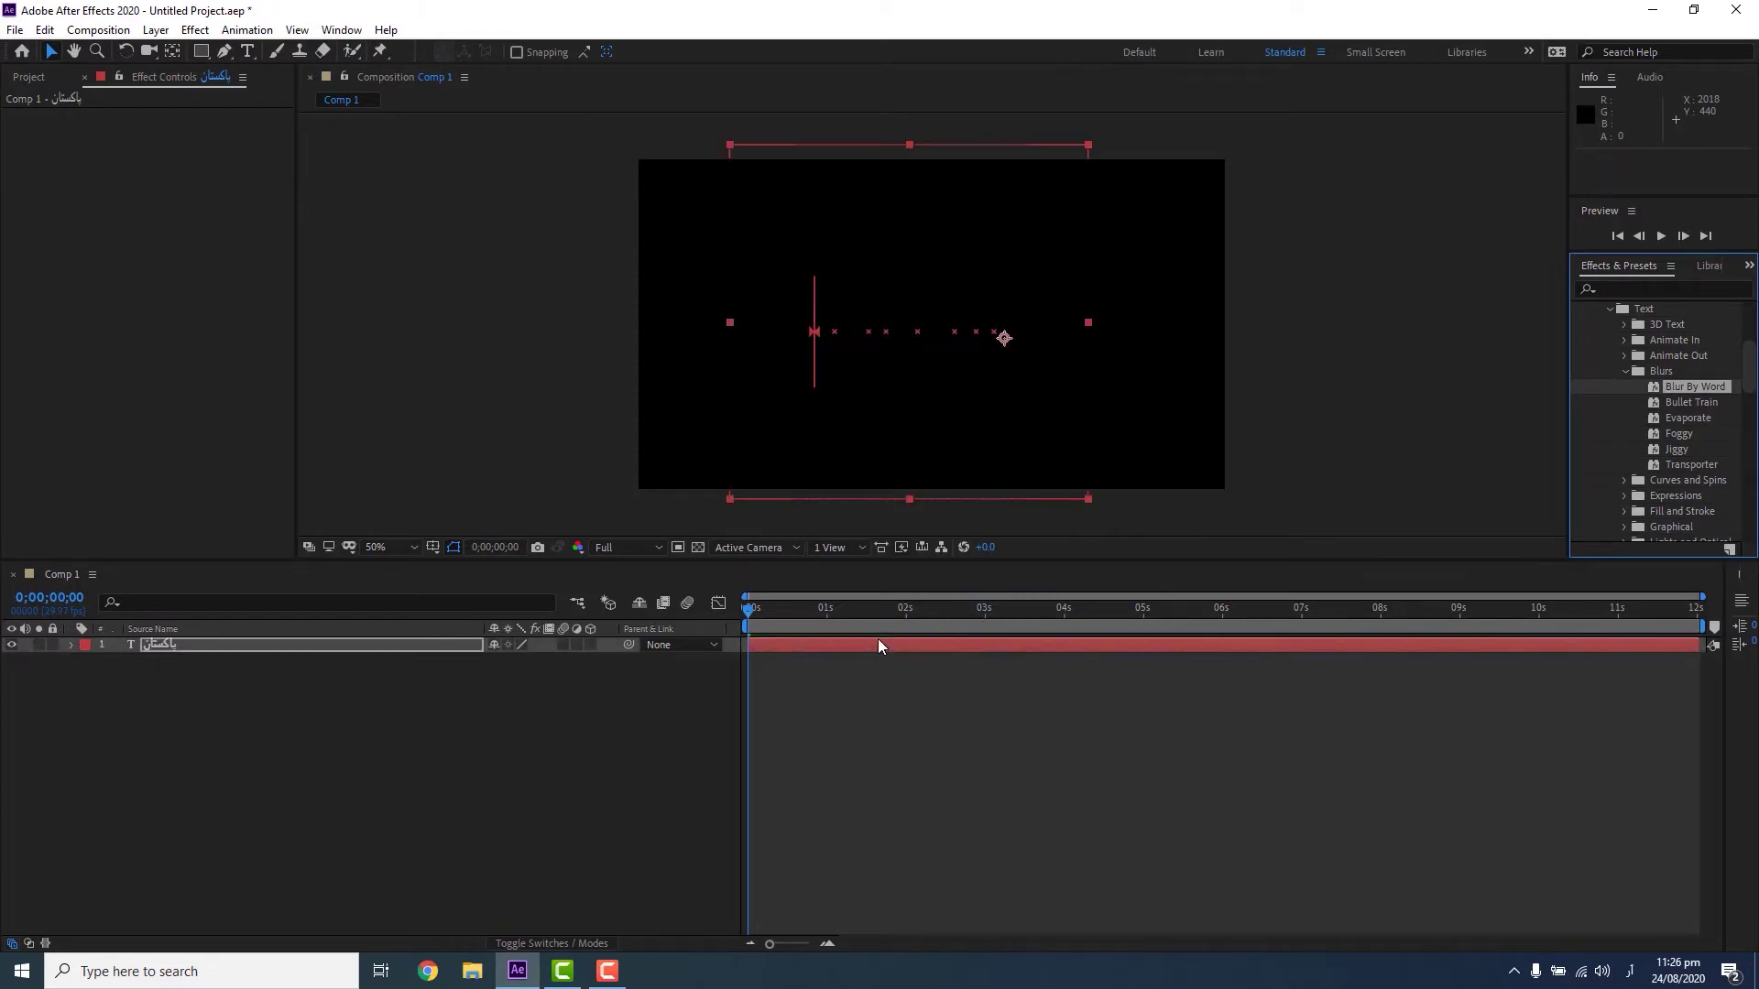
mouse_move(743, 620)
mouse_down()
mouse_move(876, 634)
mouse_move(843, 639)
mouse_up()
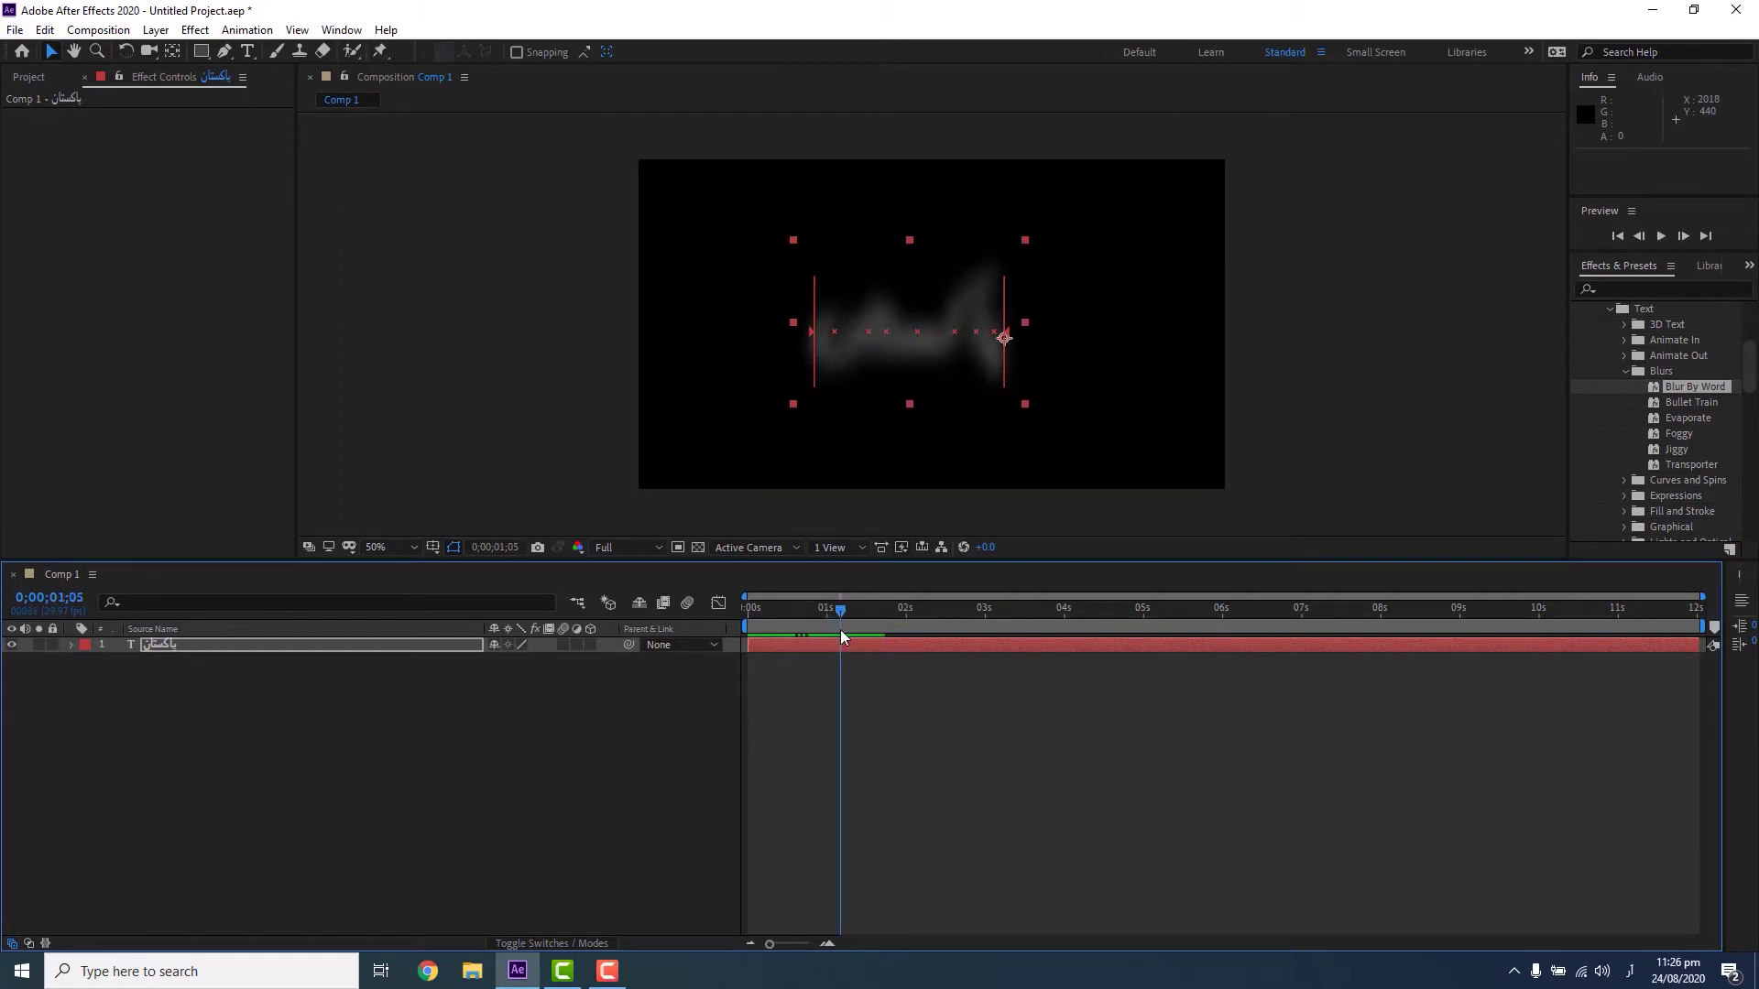
key(ctrl+z)
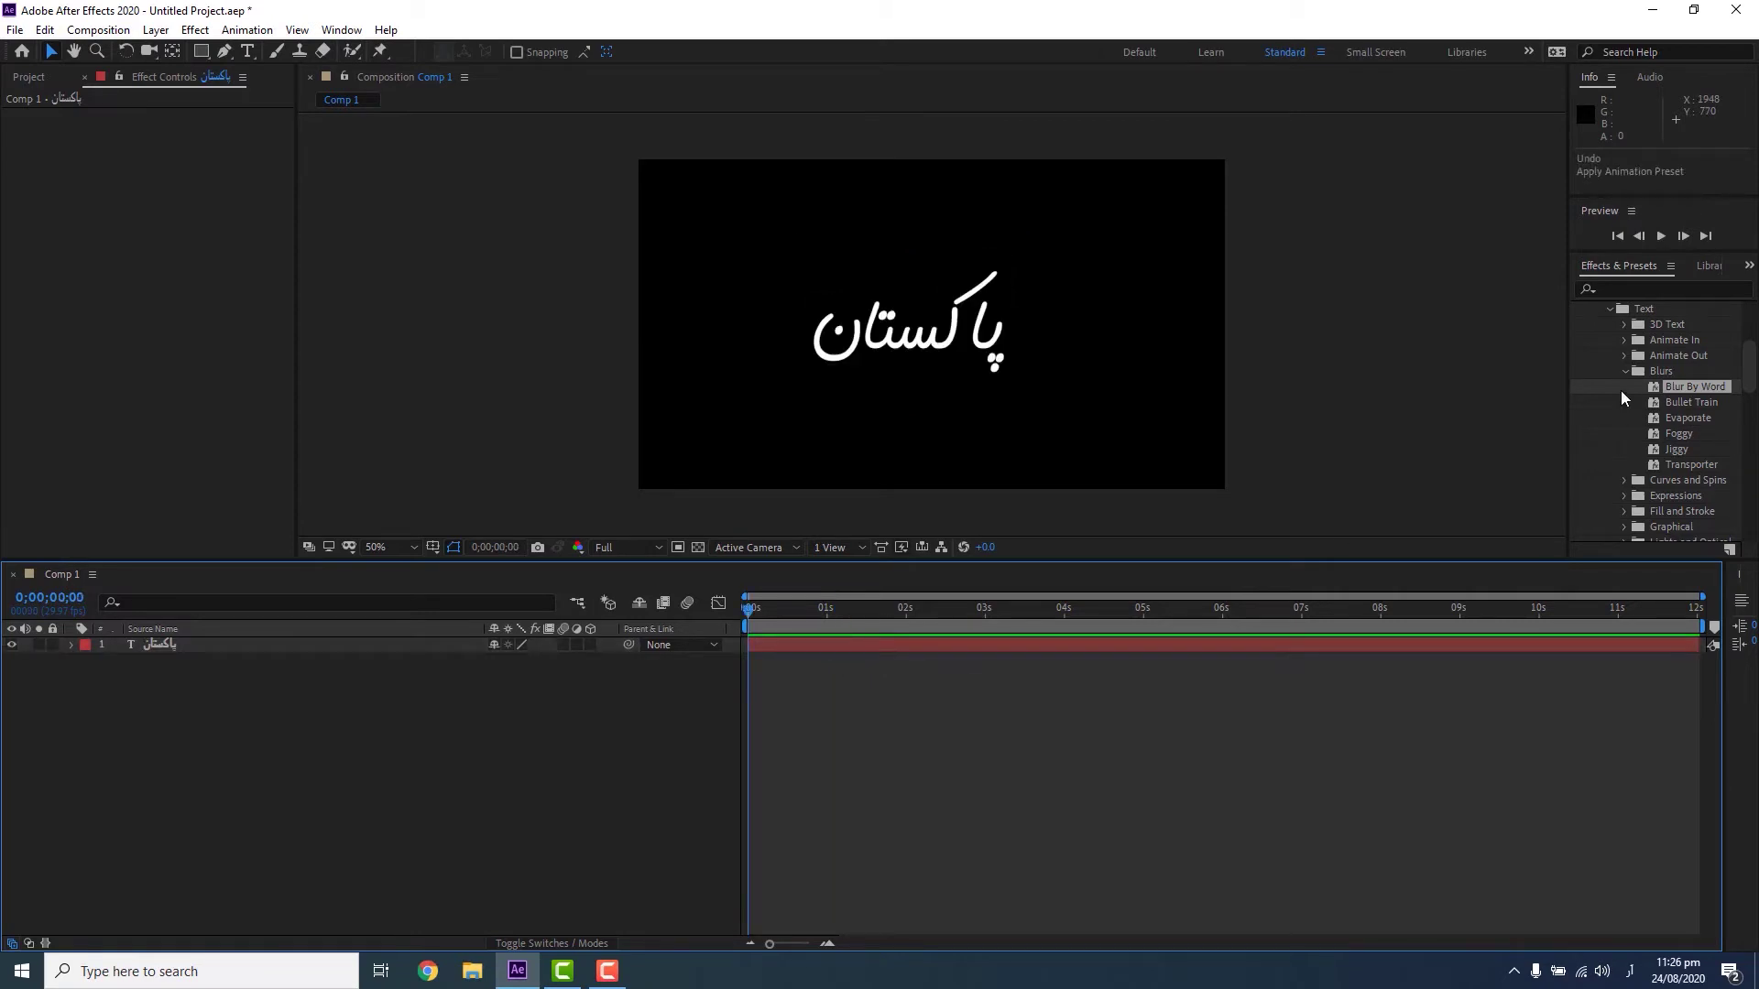
Try the Jiggy and Spiral In presets on پاکستان, undoing Spiral In afterwards
drag(1680, 449, 976, 634)
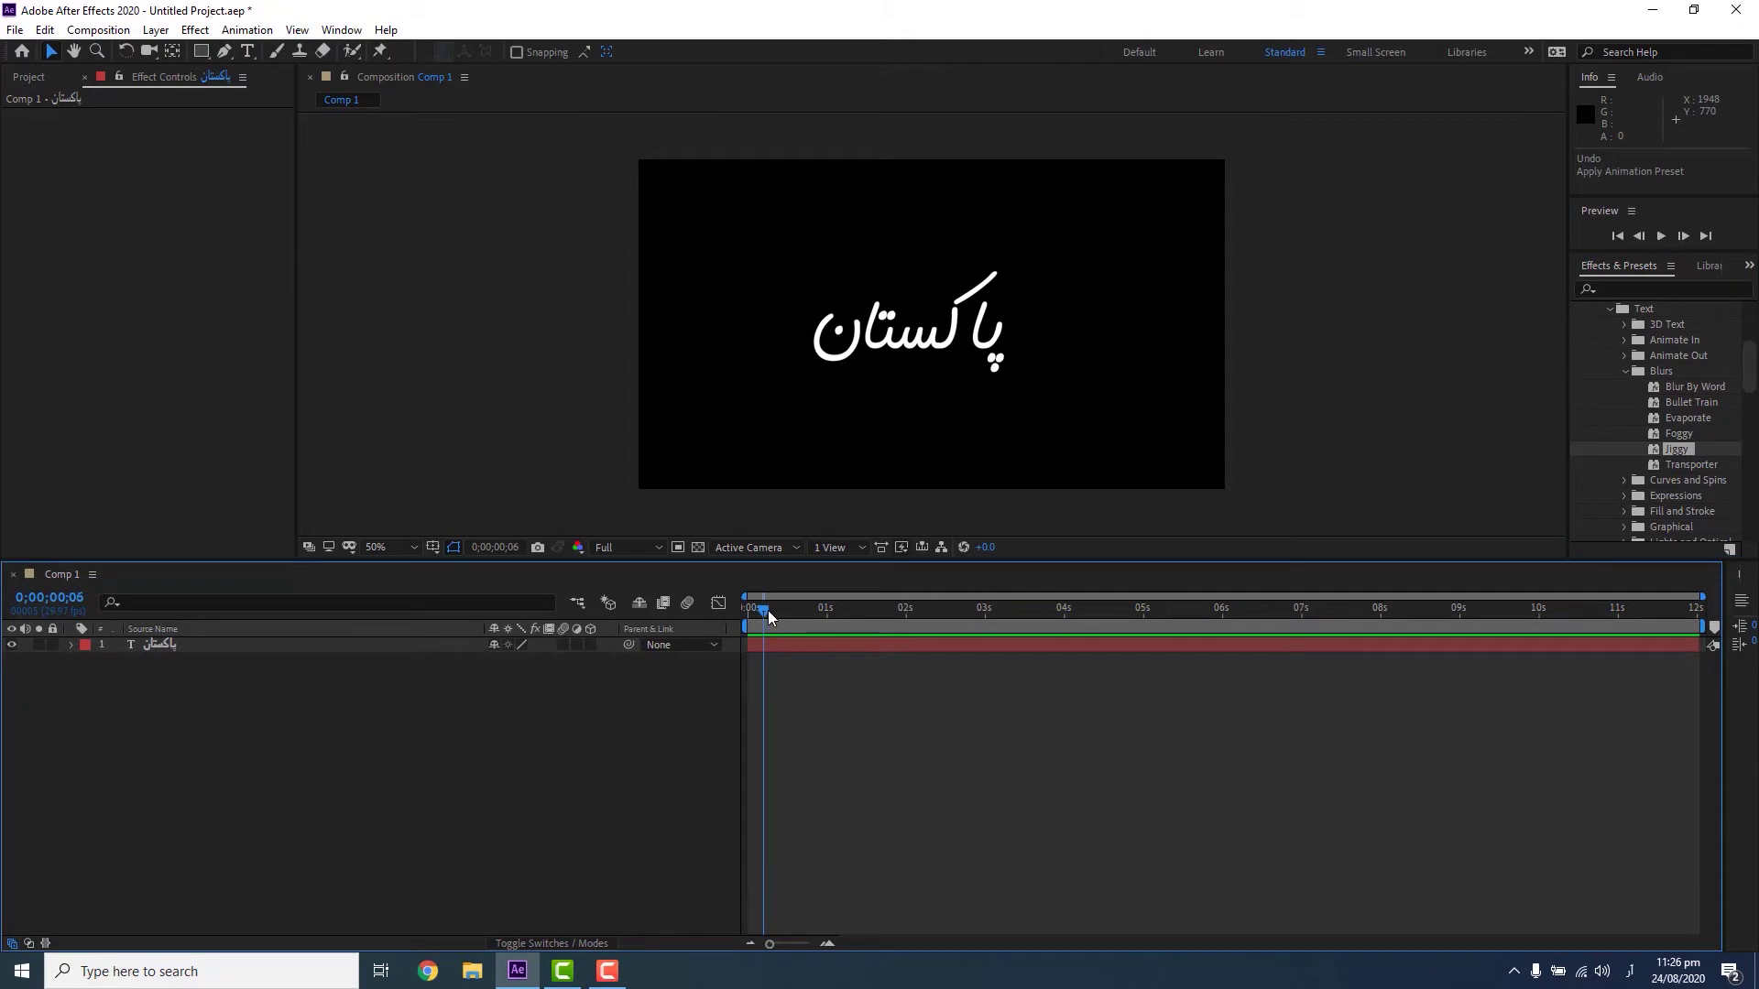
click(1624, 485)
scroll(1649, 486, down, 3)
mouse_move(1684, 476)
mouse_down()
mouse_move(838, 645)
mouse_move(888, 621)
mouse_move(1084, 624)
mouse_move(796, 632)
mouse_move(815, 644)
mouse_up()
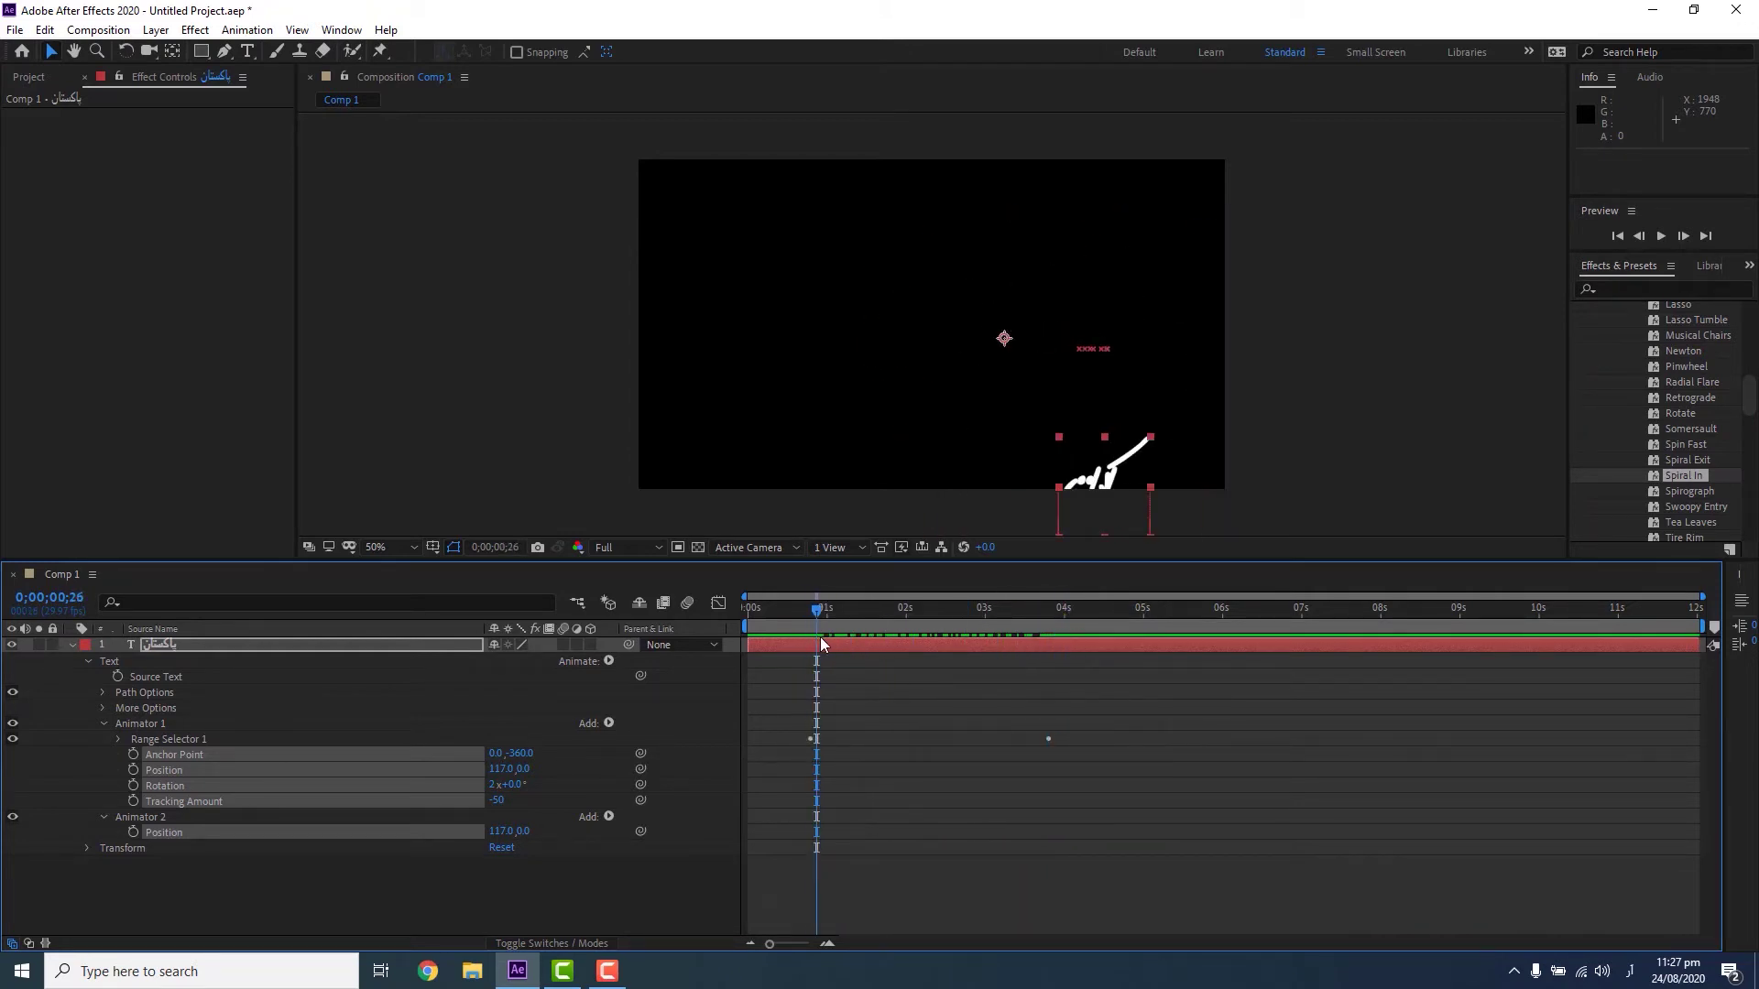
key(ctrl+z)
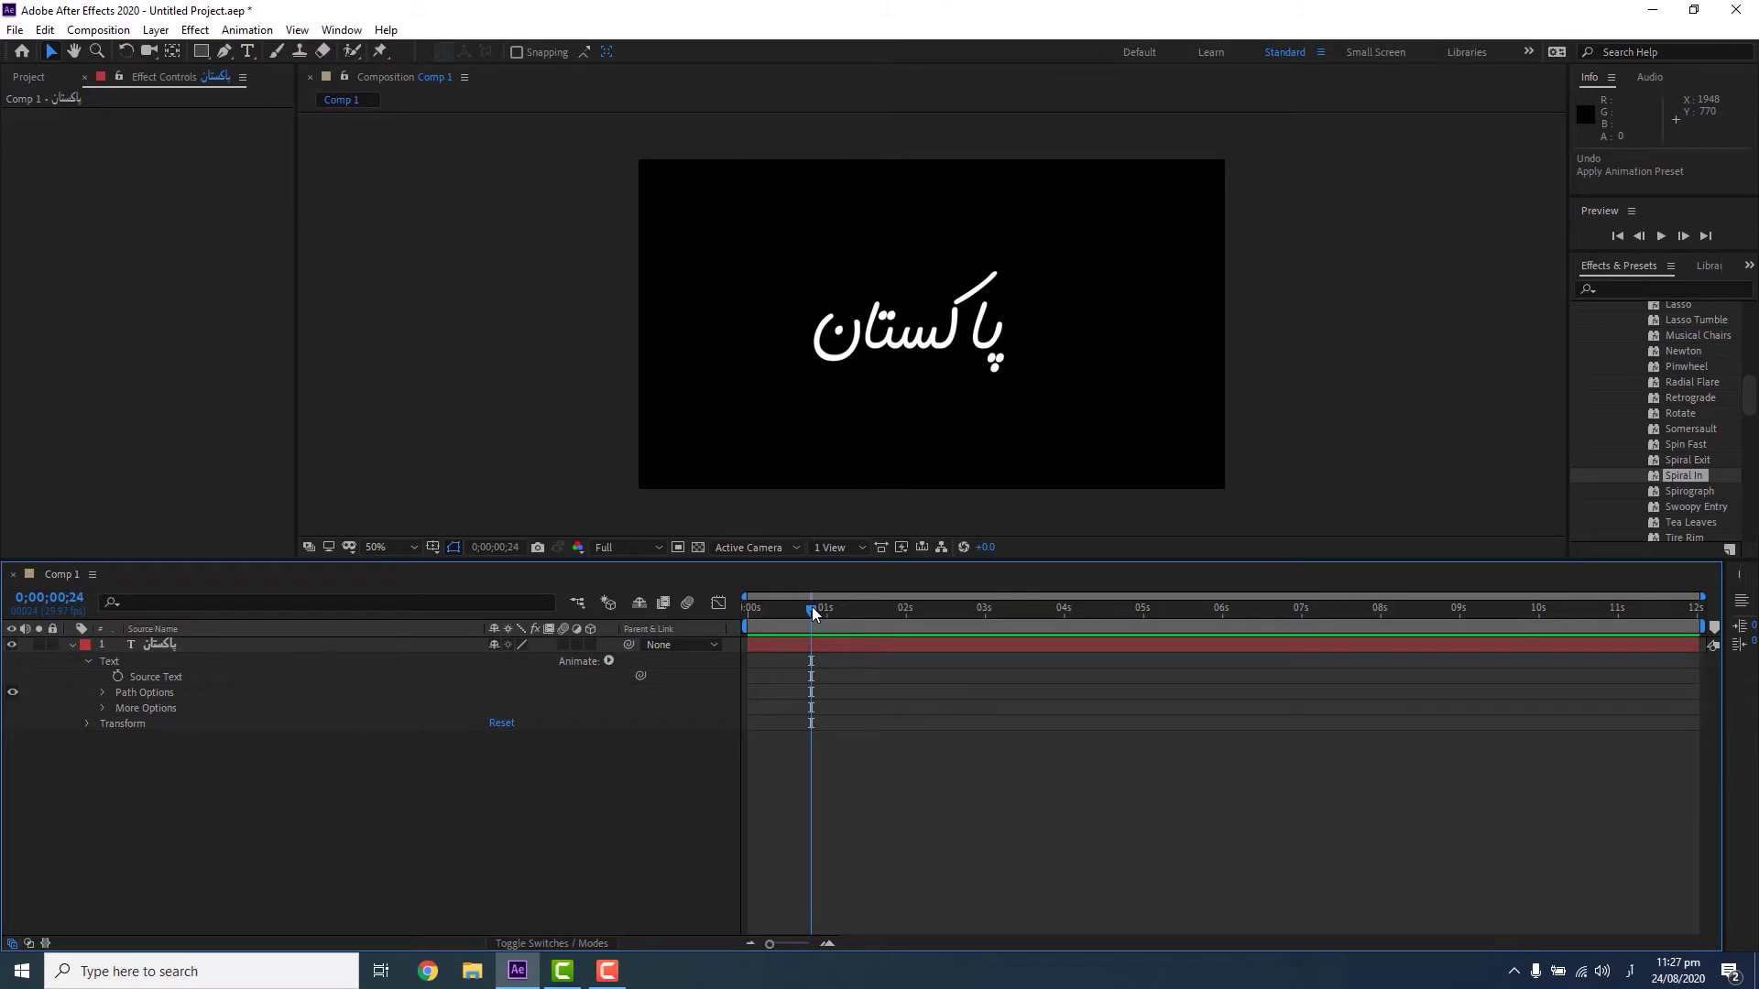
drag(813, 612, 904, 621)
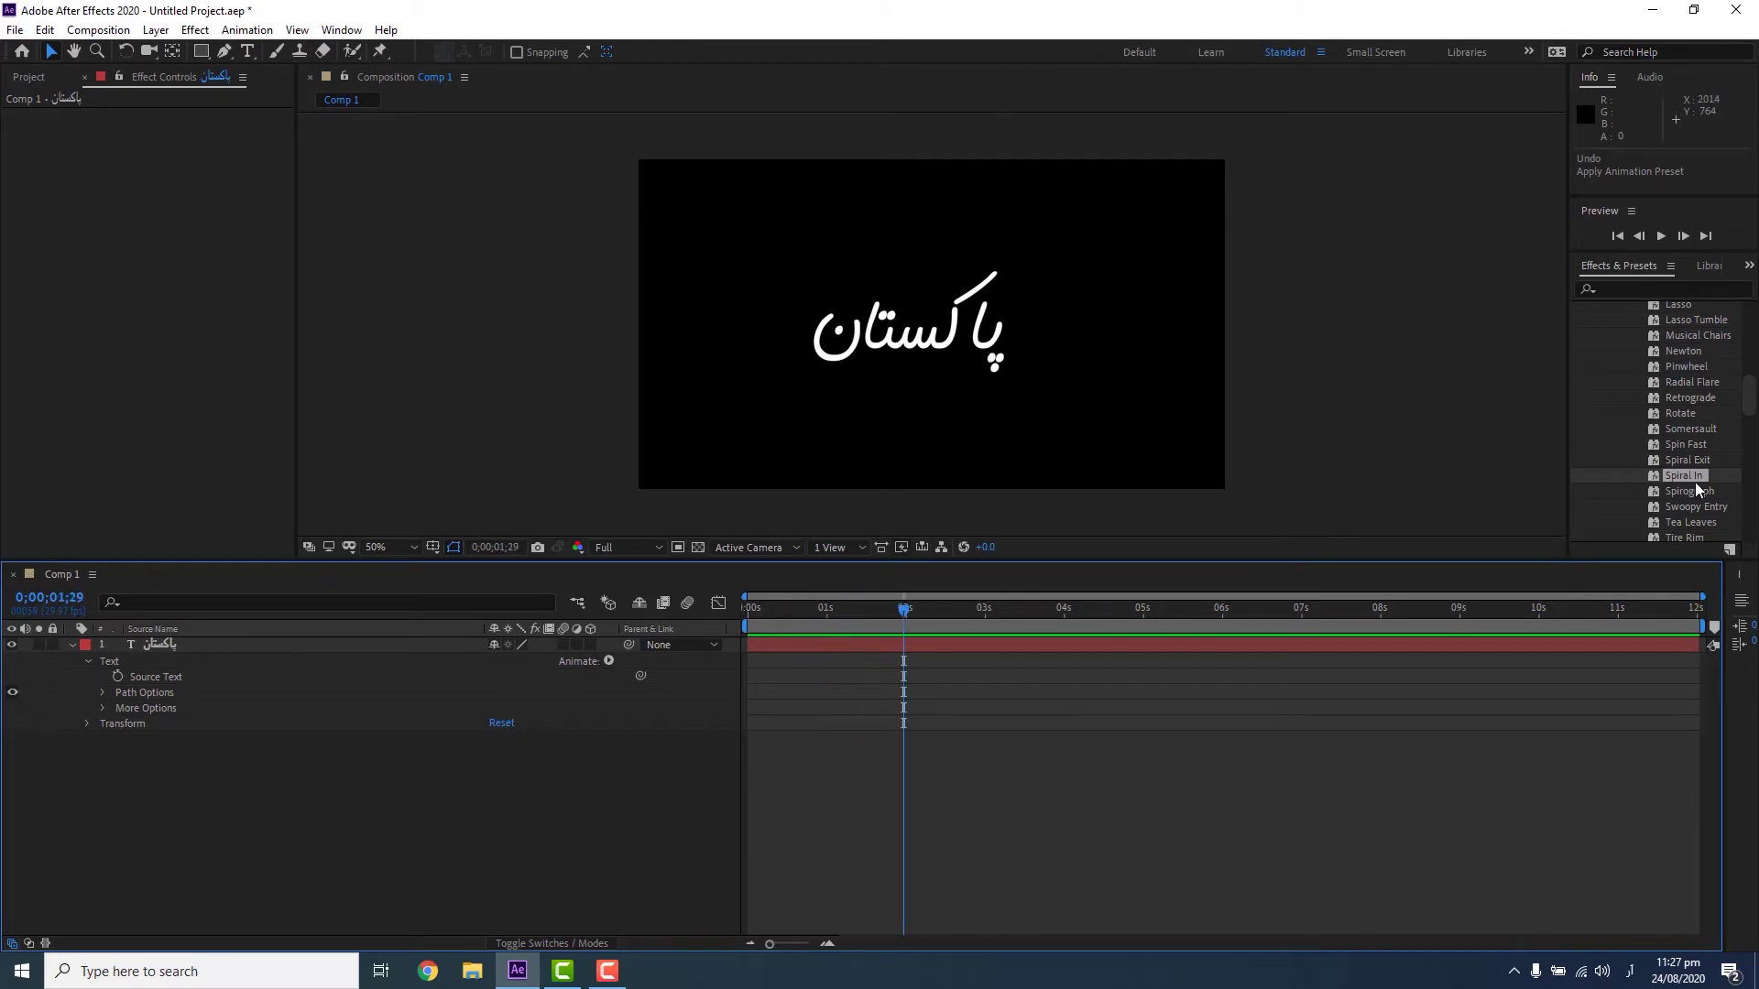
Browse the Expressions and Mechanical text presets and try Pistons on the word
scroll(1694, 487, down, 3)
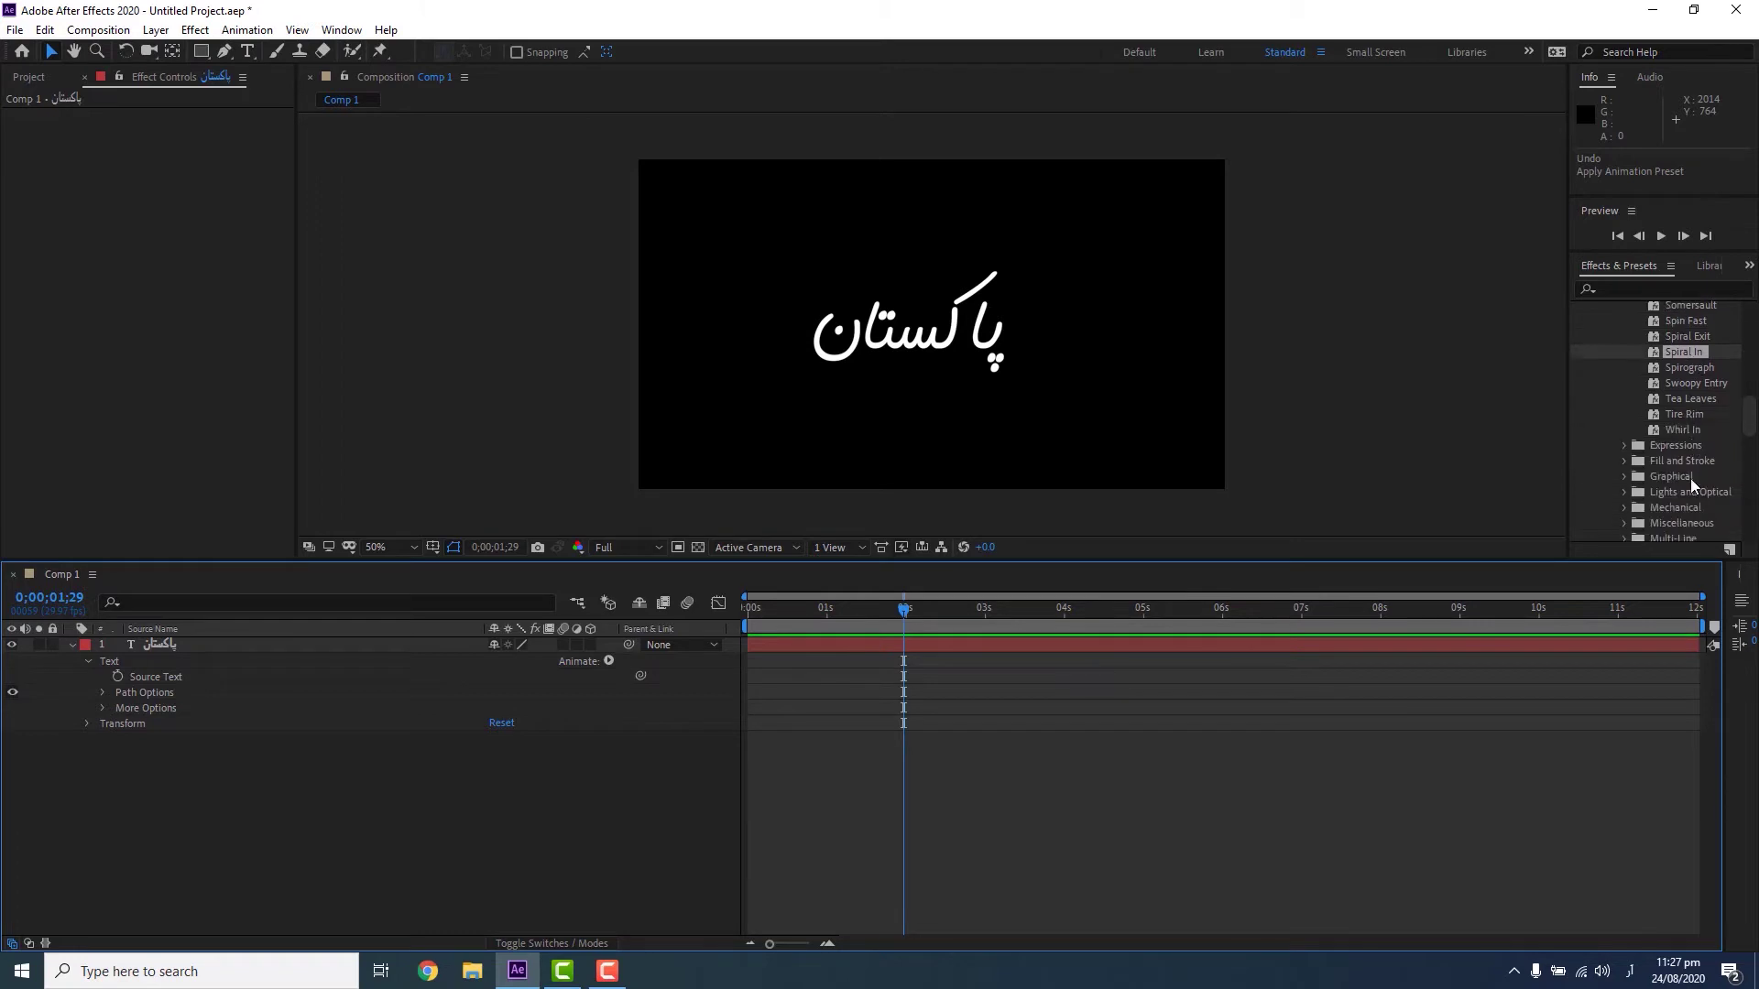
click(1627, 447)
scroll(1629, 465, down, 3)
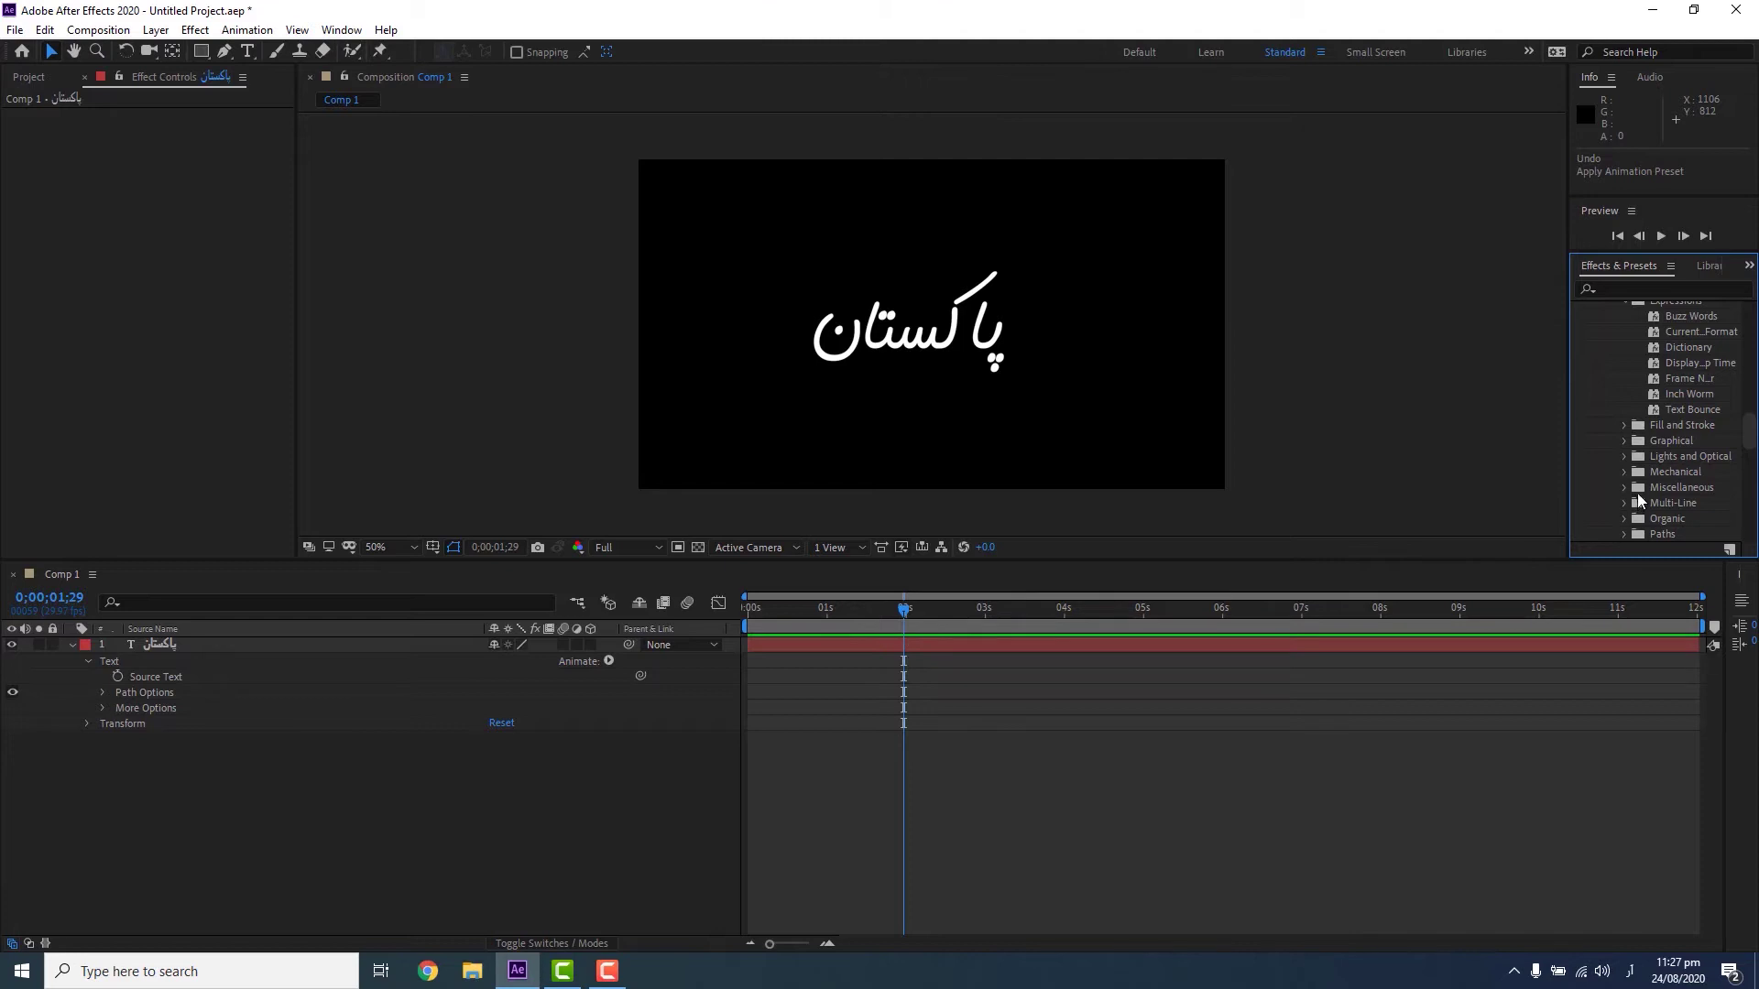
click(1626, 473)
mouse_move(1682, 480)
mouse_down()
mouse_move(922, 634)
mouse_move(921, 612)
mouse_move(981, 617)
mouse_up()
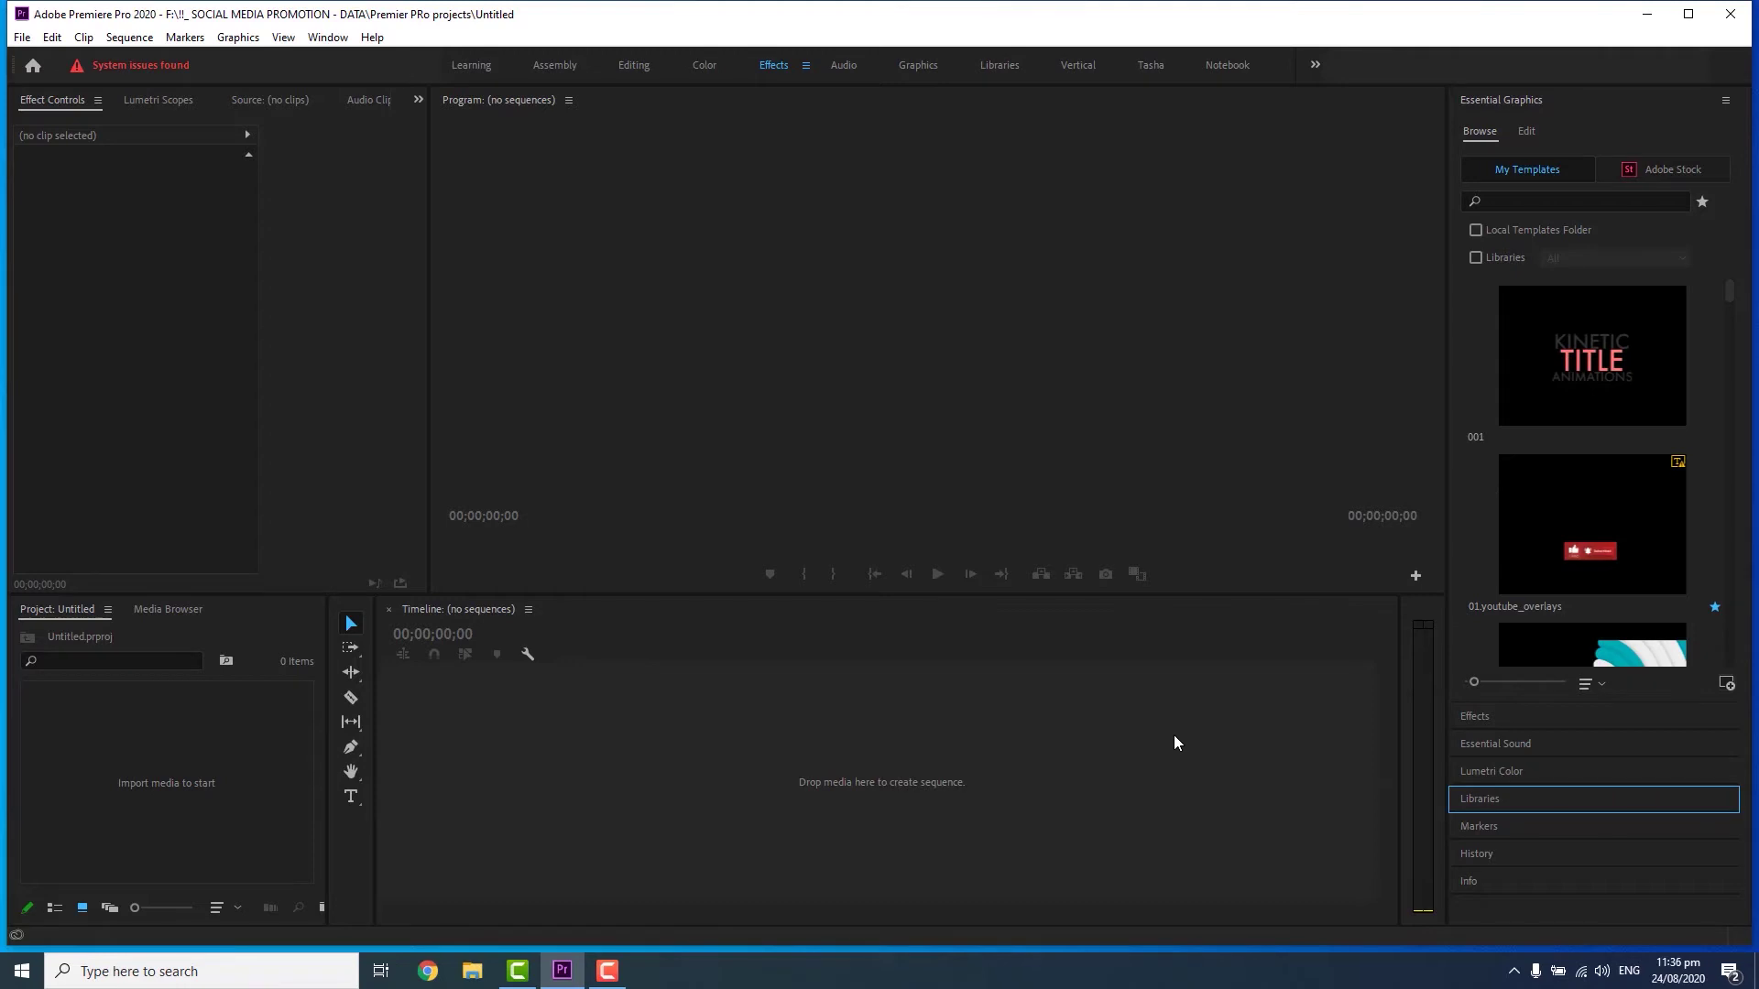
click(51, 36)
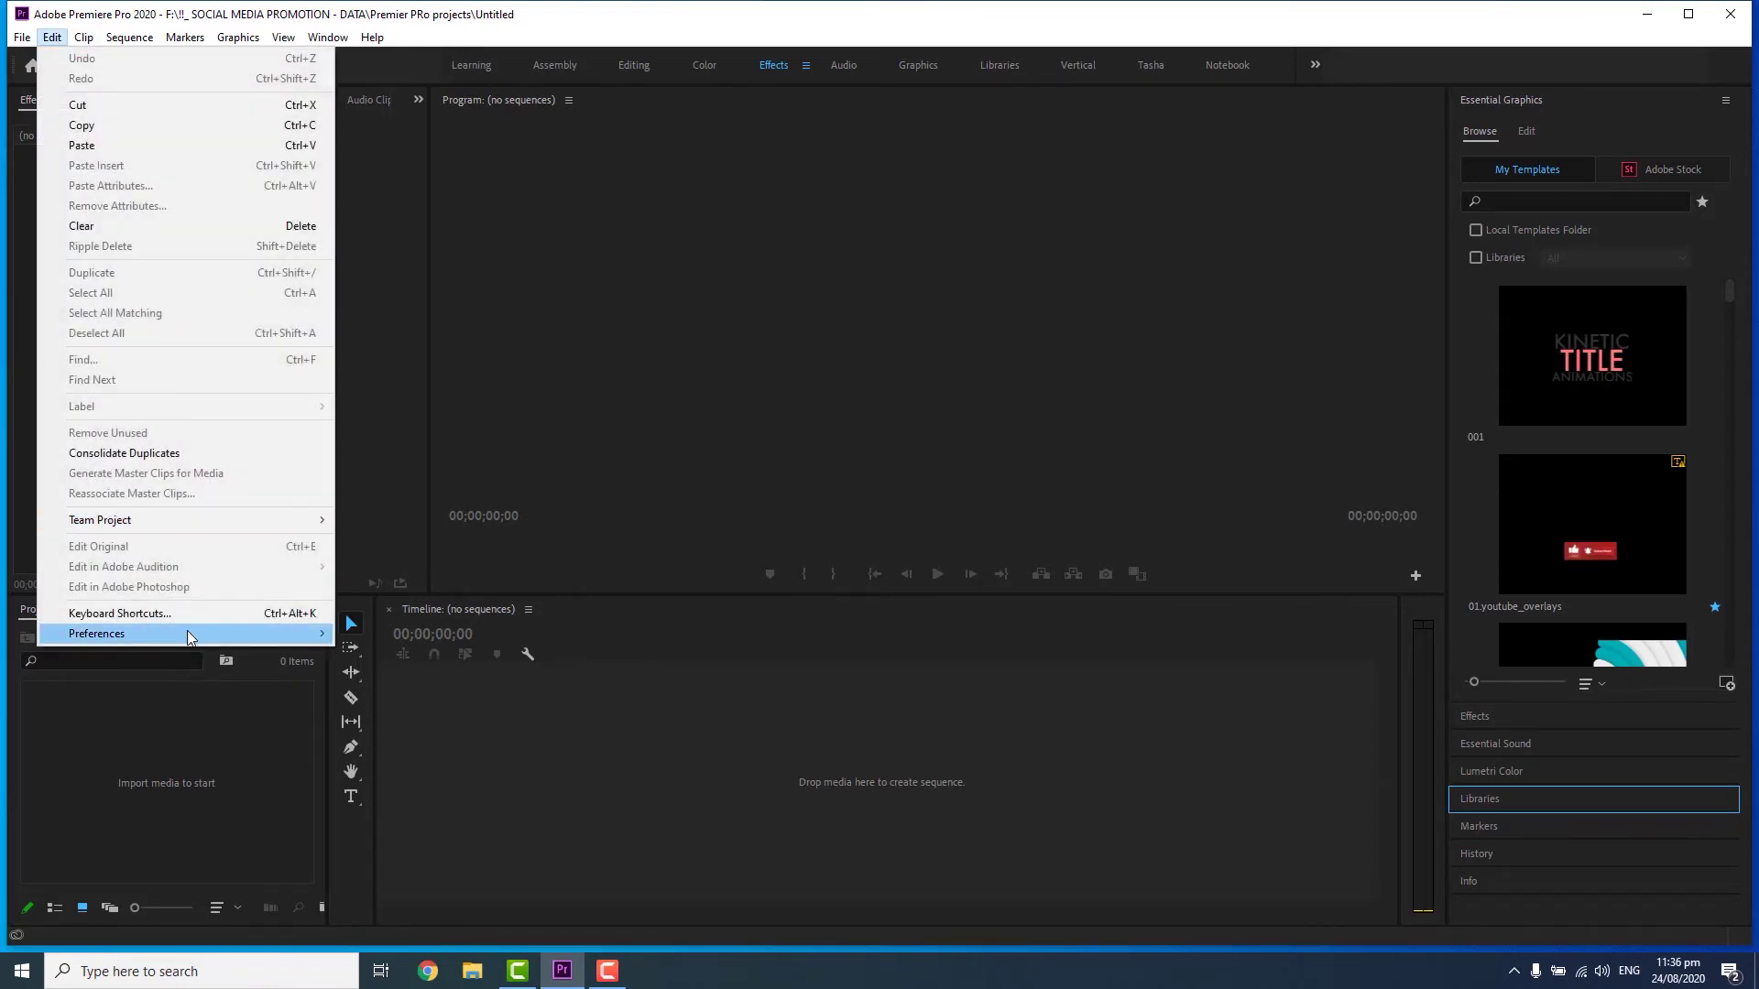
mouse_move(191, 638)
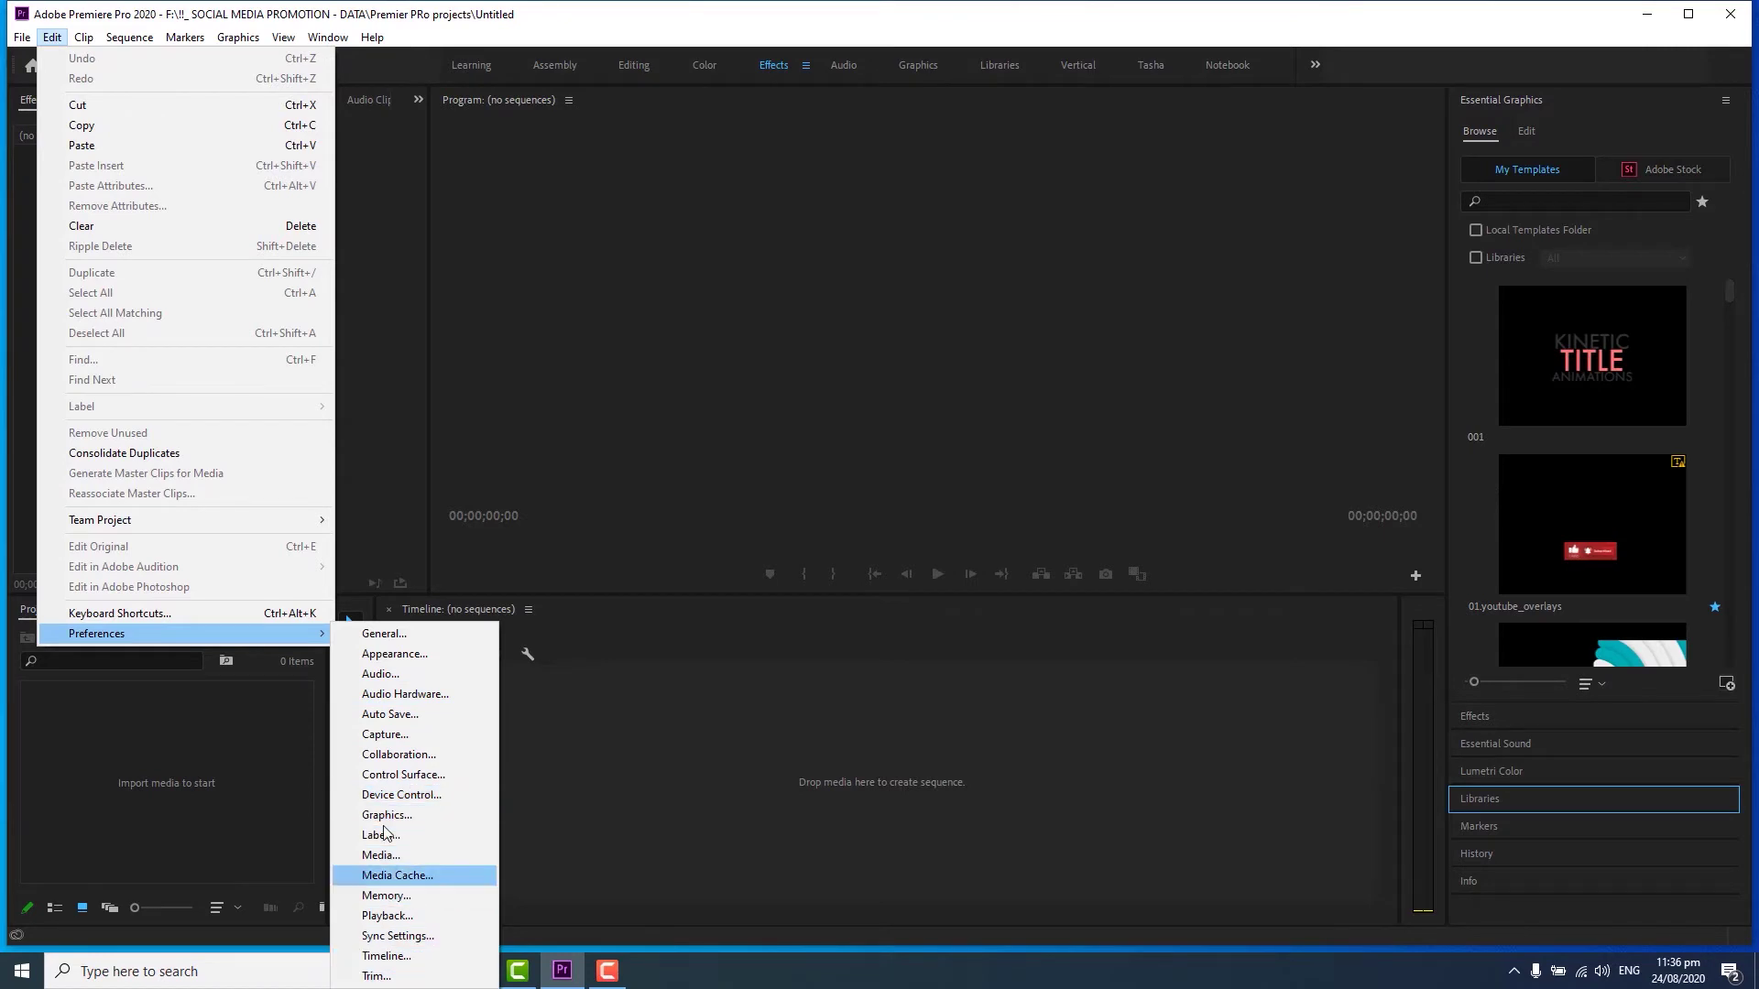
click(386, 638)
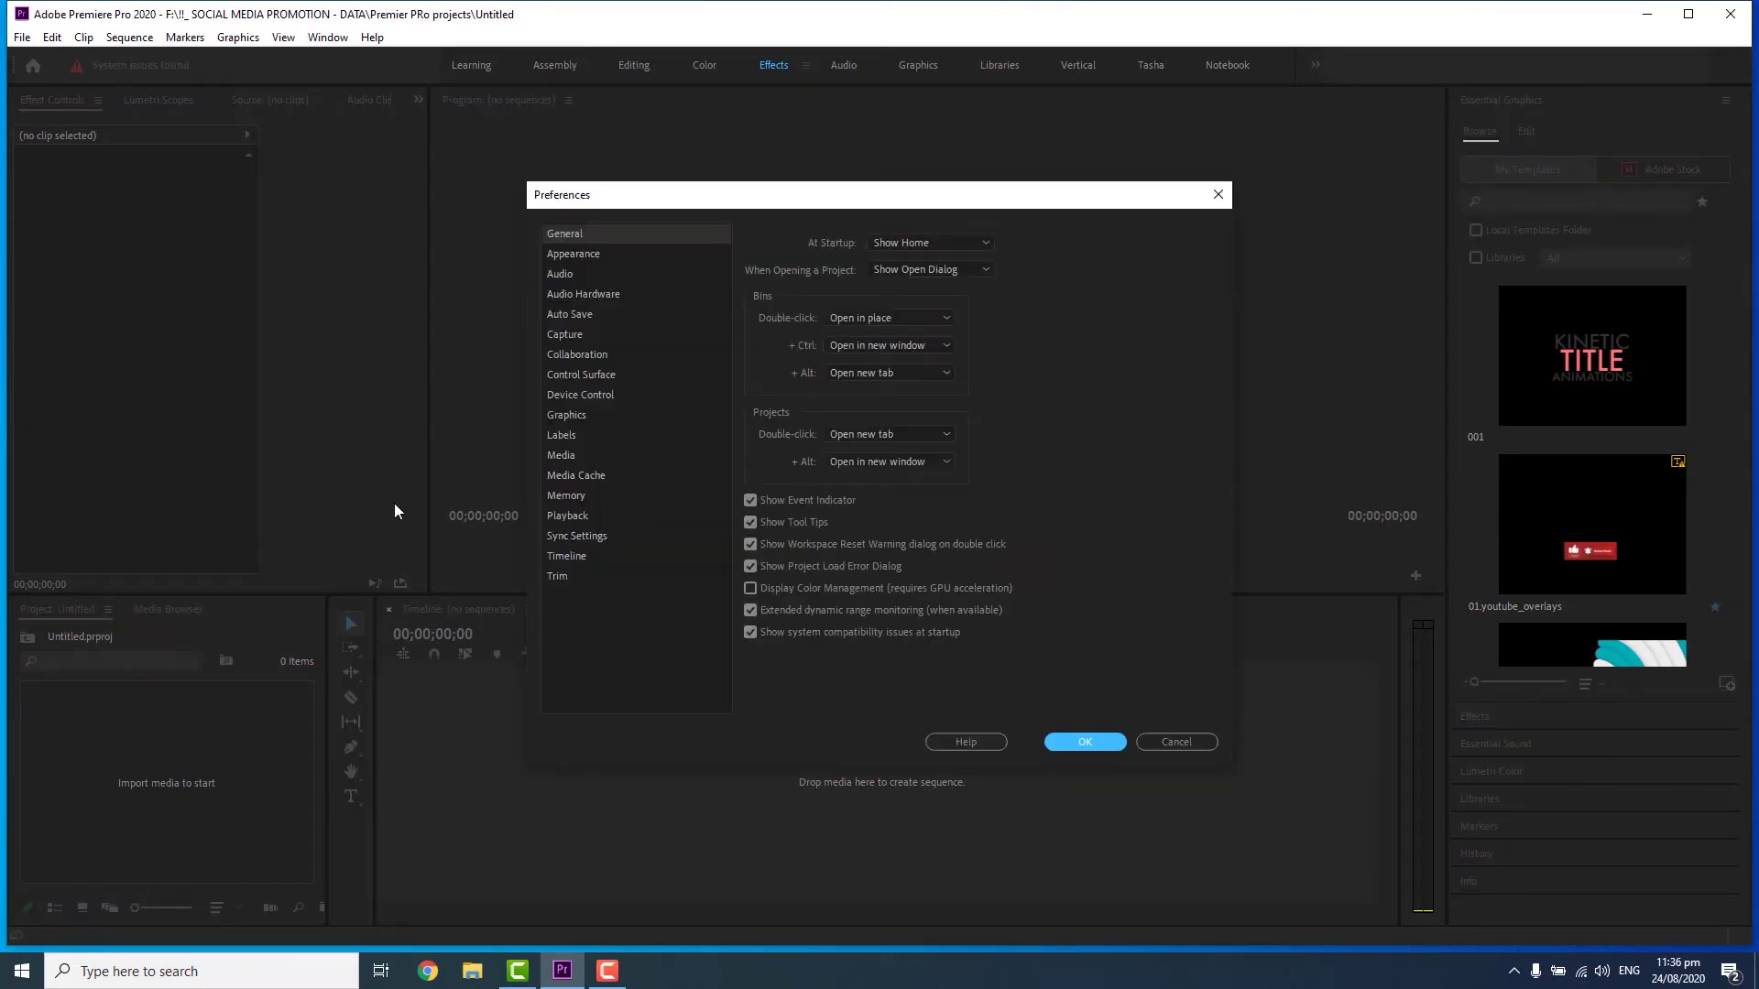
click(559, 577)
click(570, 536)
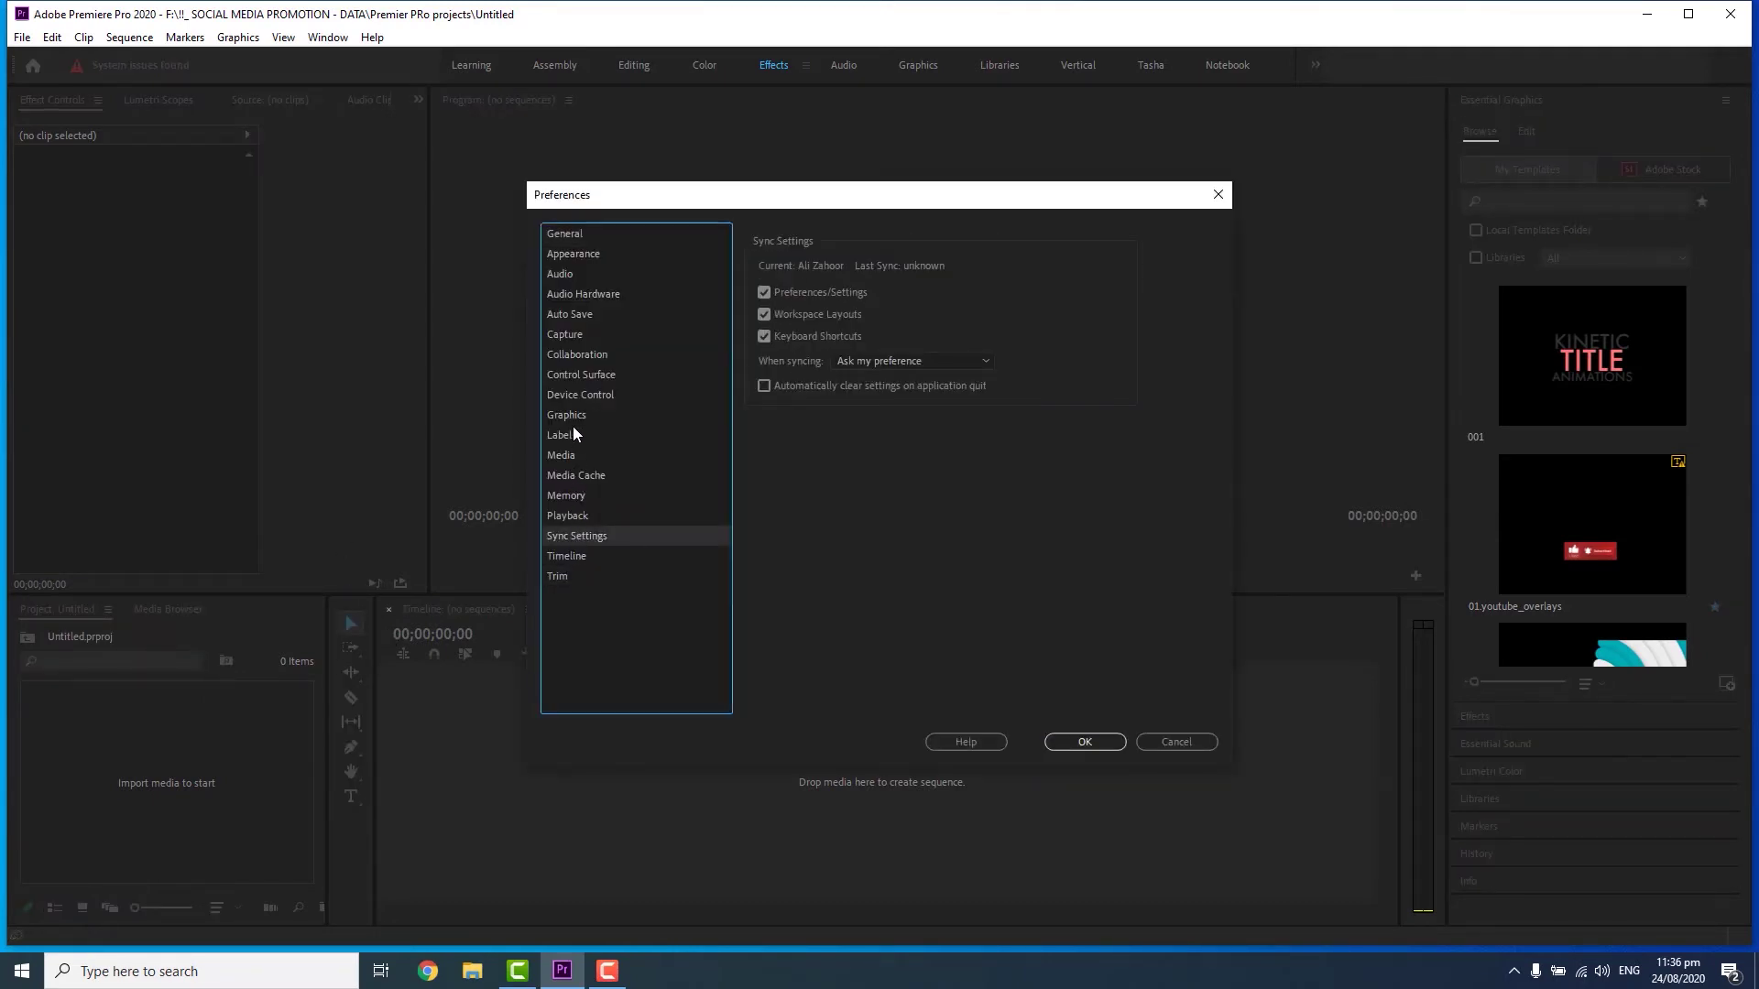
click(576, 395)
click(579, 374)
click(579, 355)
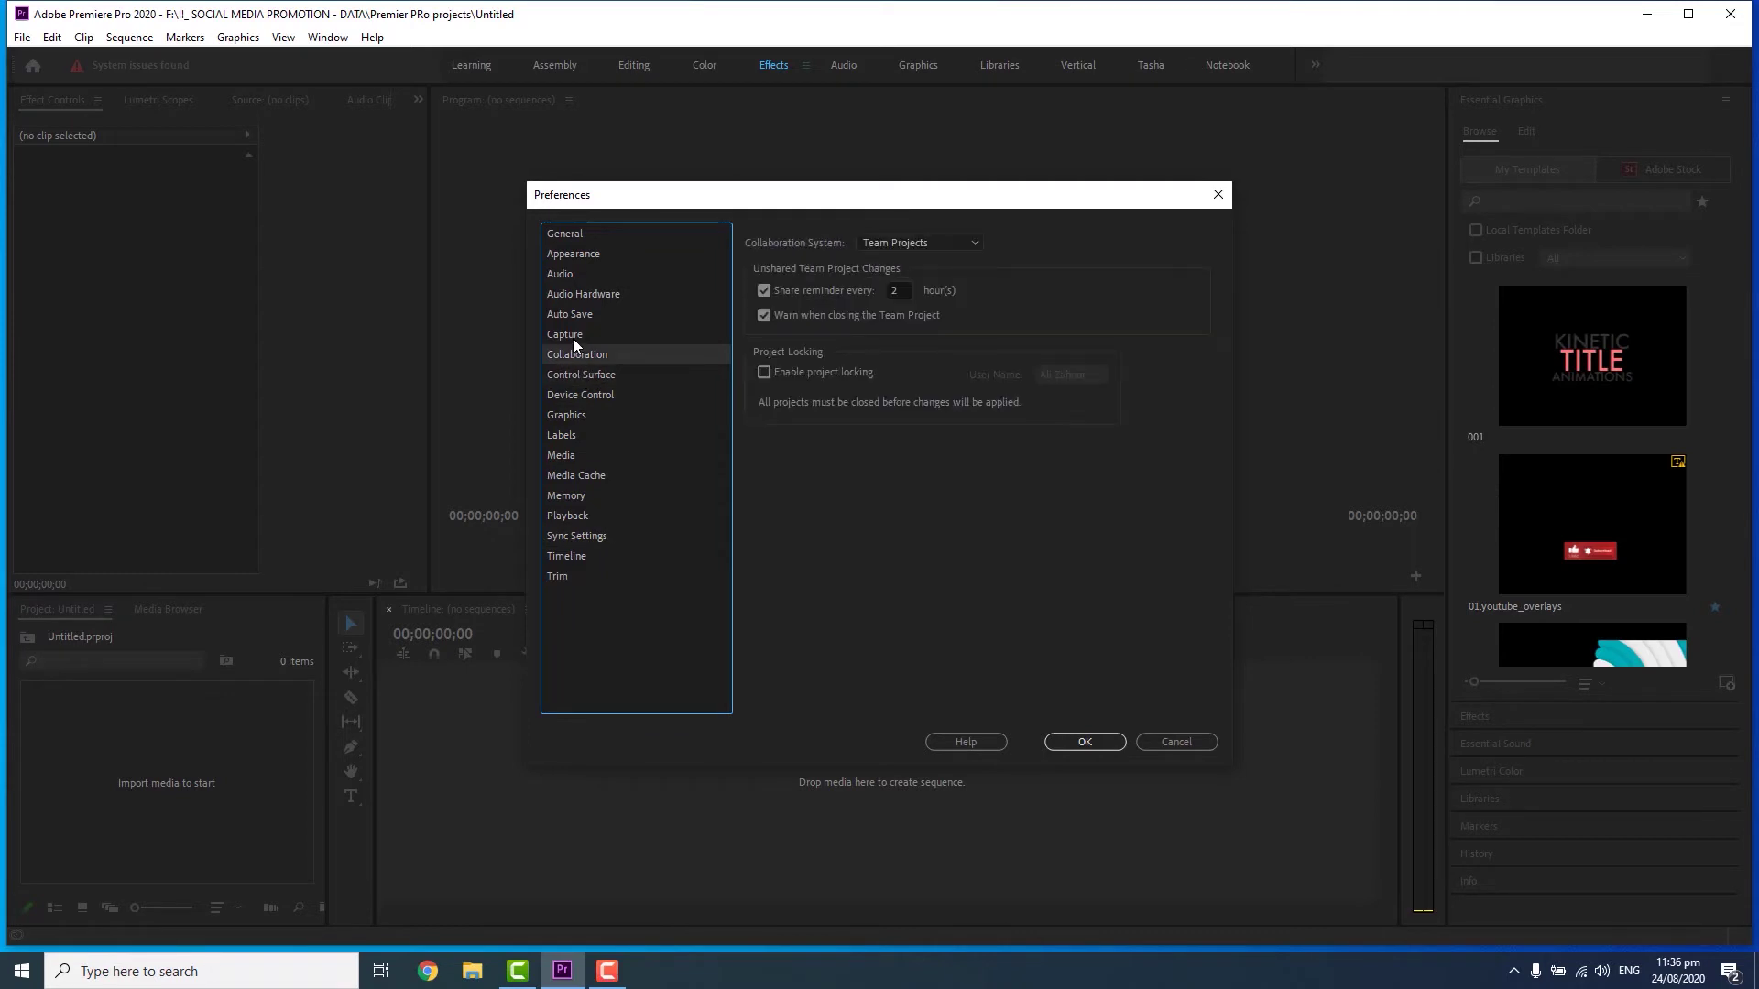
click(574, 334)
click(570, 314)
click(574, 291)
click(570, 273)
click(577, 234)
click(1085, 742)
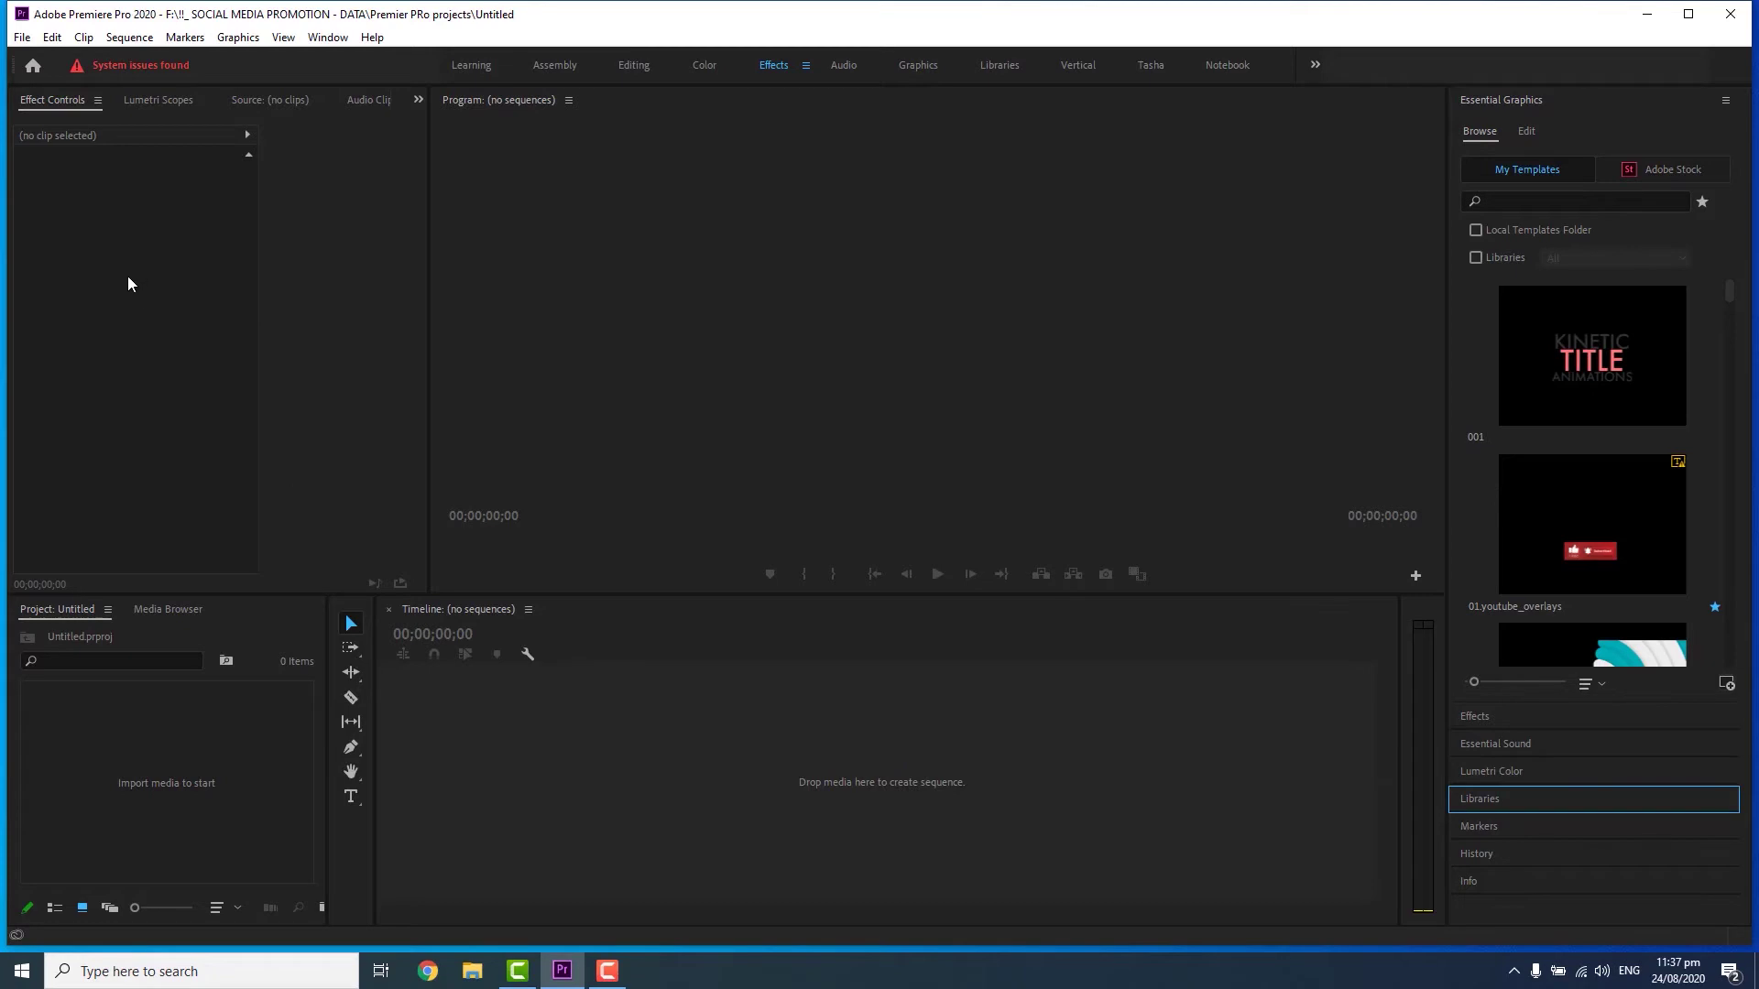
Create Sequence 01 from the DSLR 1080p30 preset, then deselect it in the project list
click(21, 38)
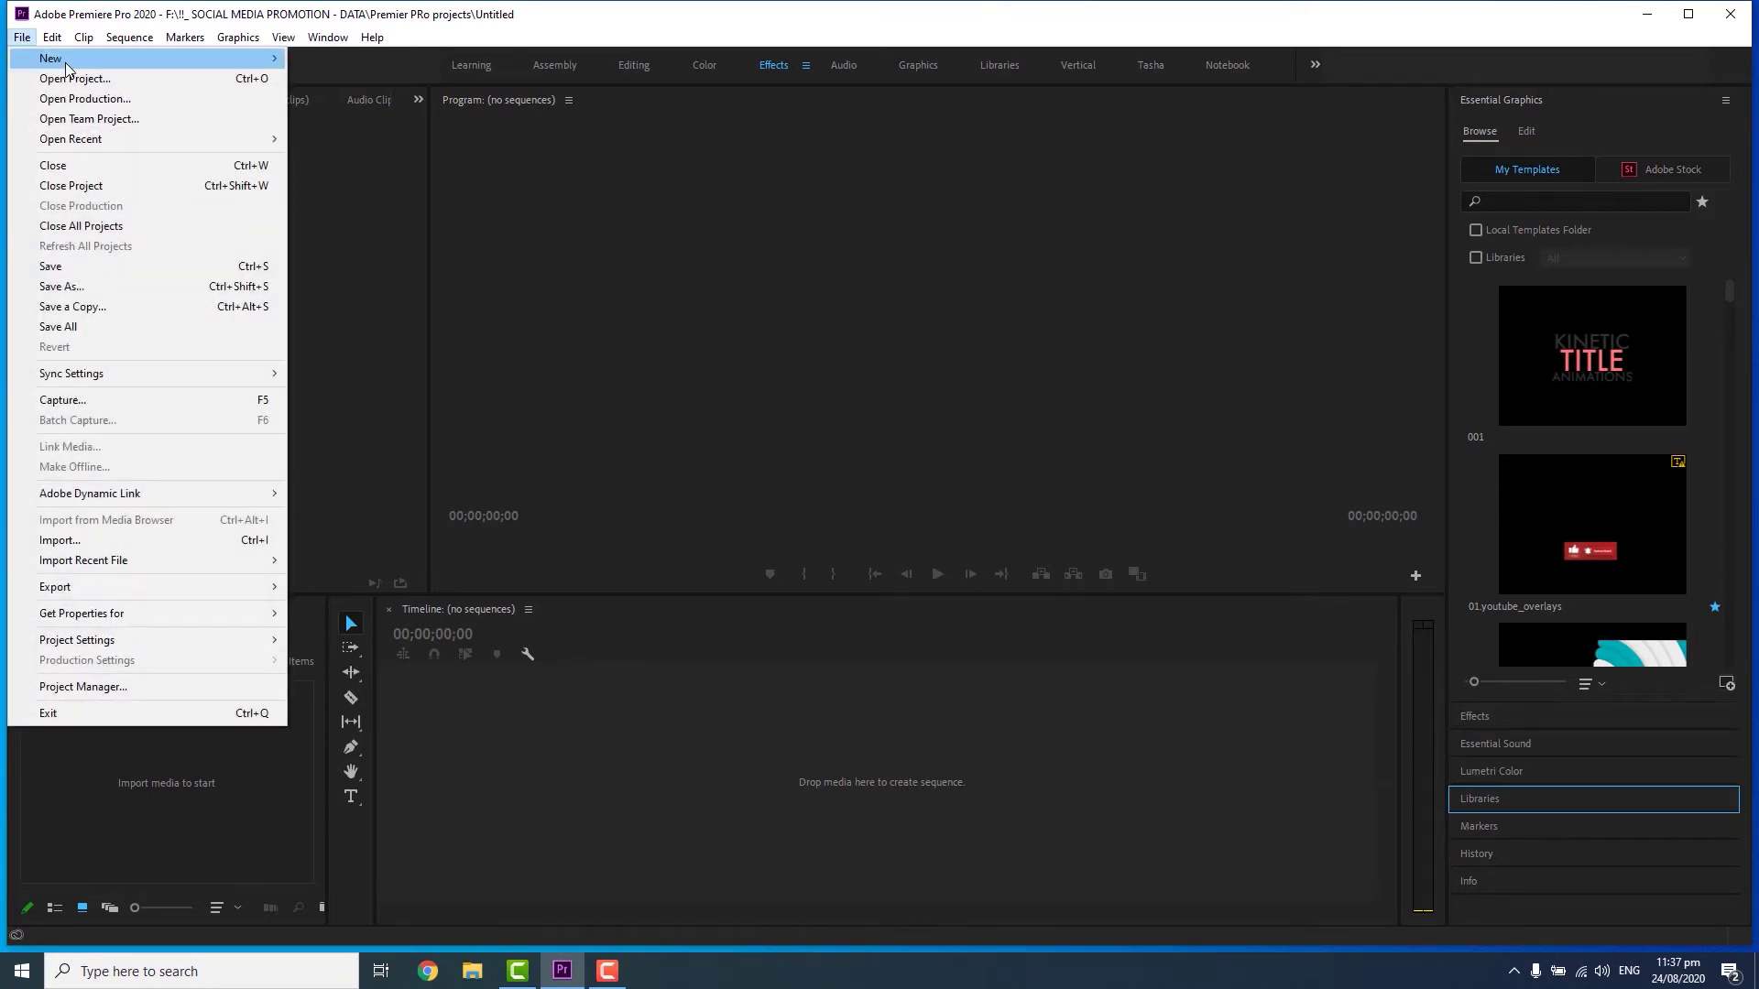
mouse_move(66, 63)
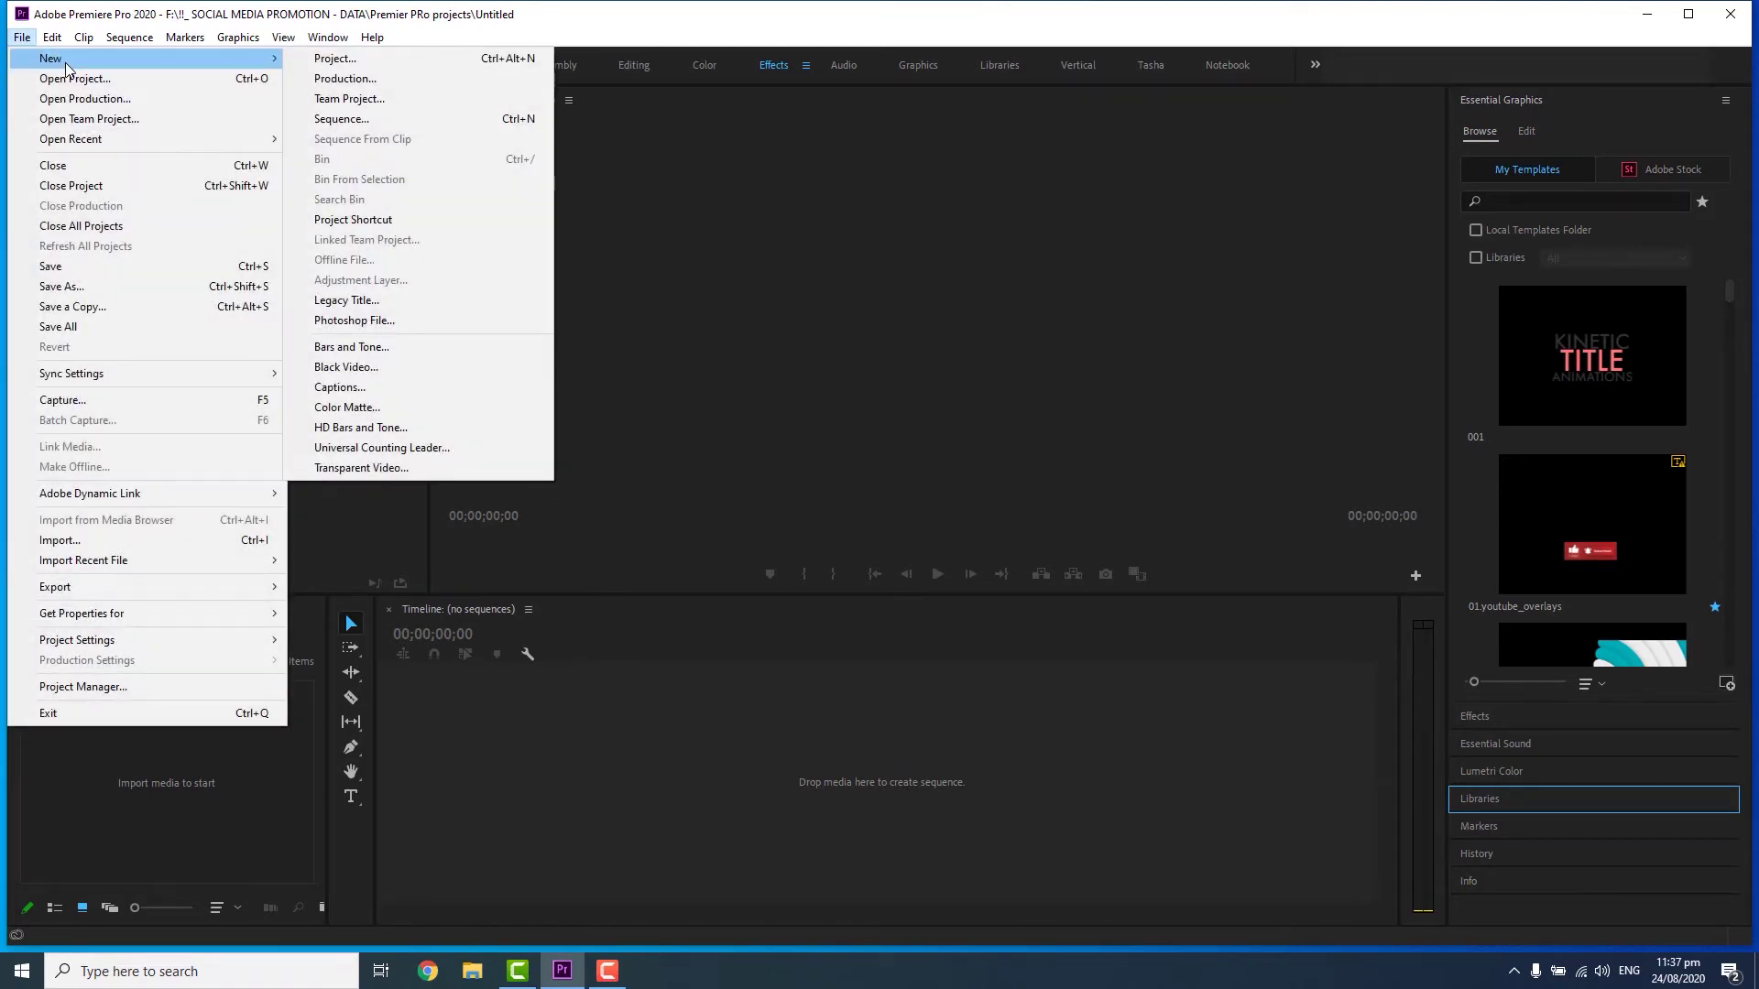
click(397, 119)
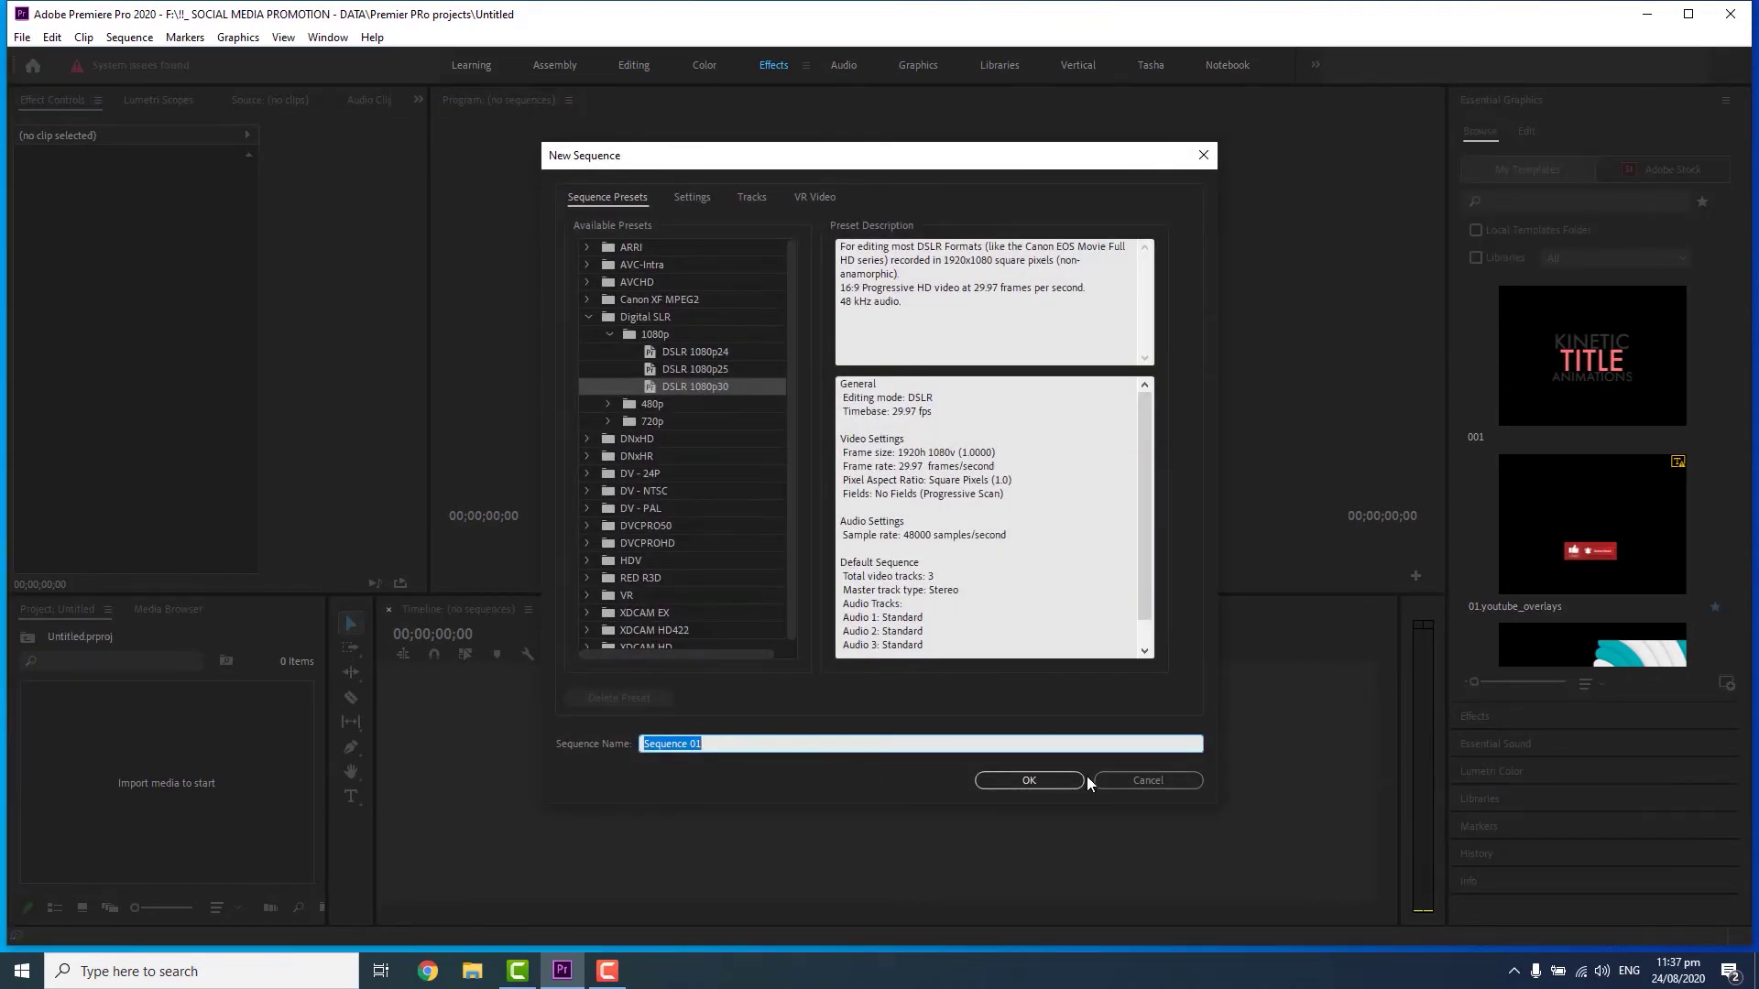
click(1029, 779)
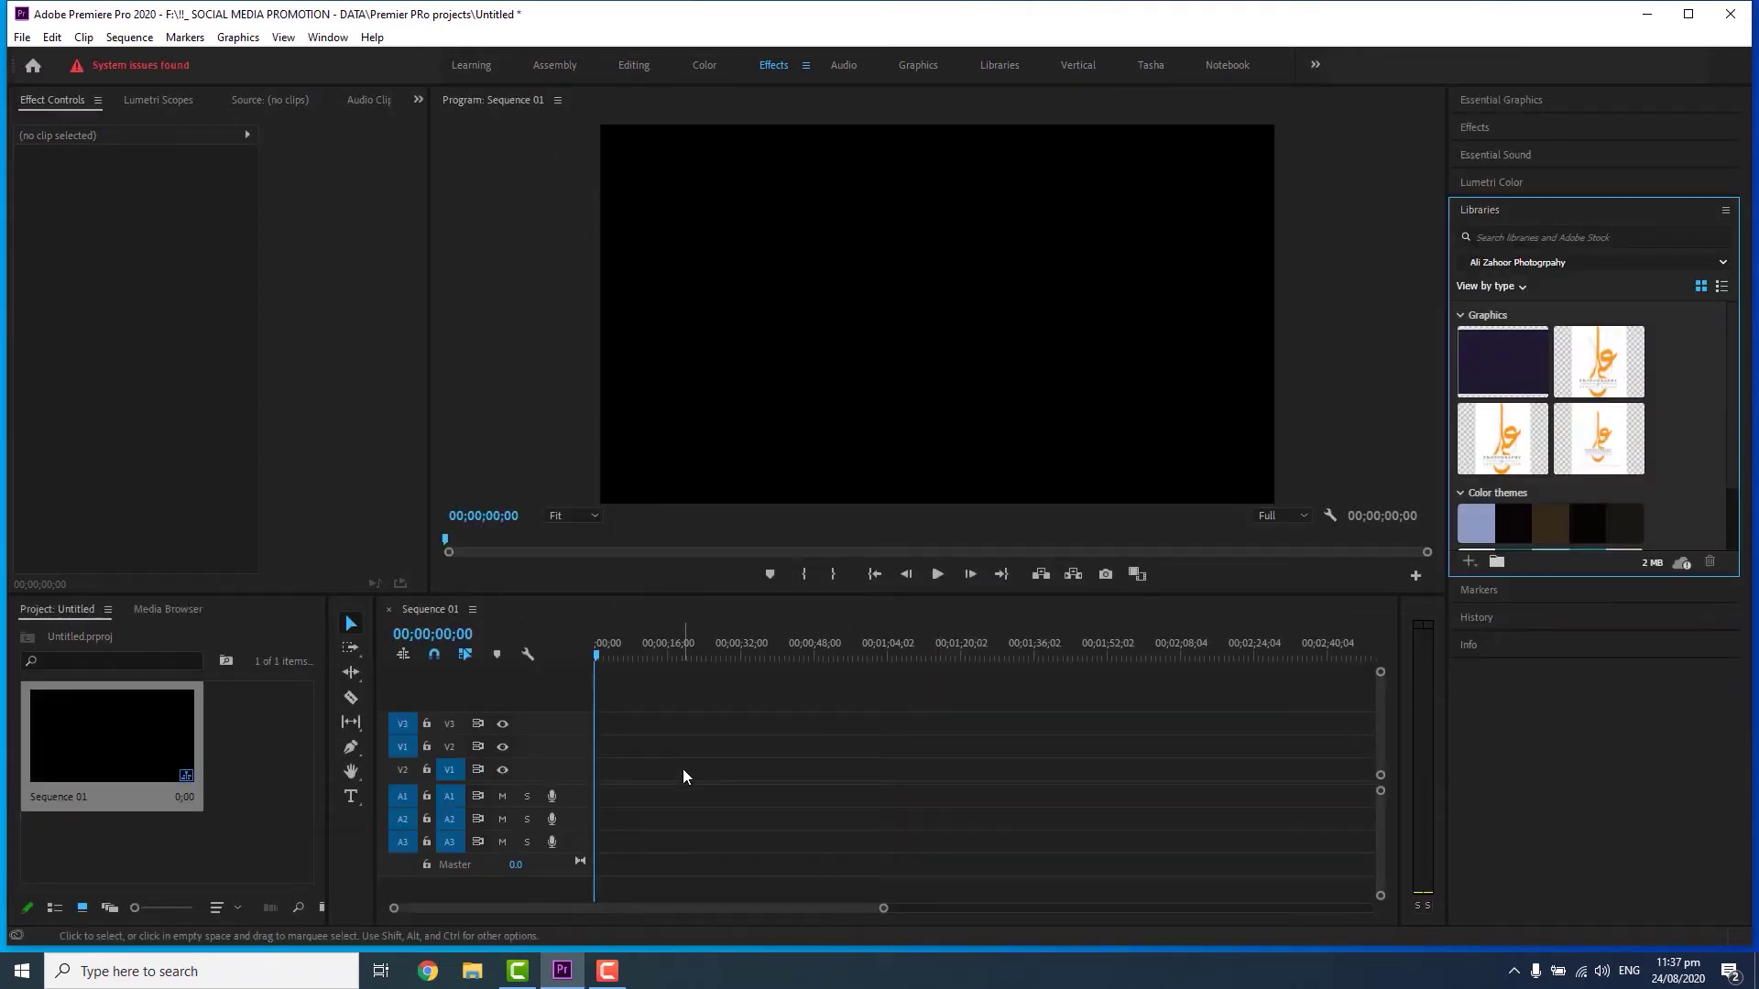
click(288, 788)
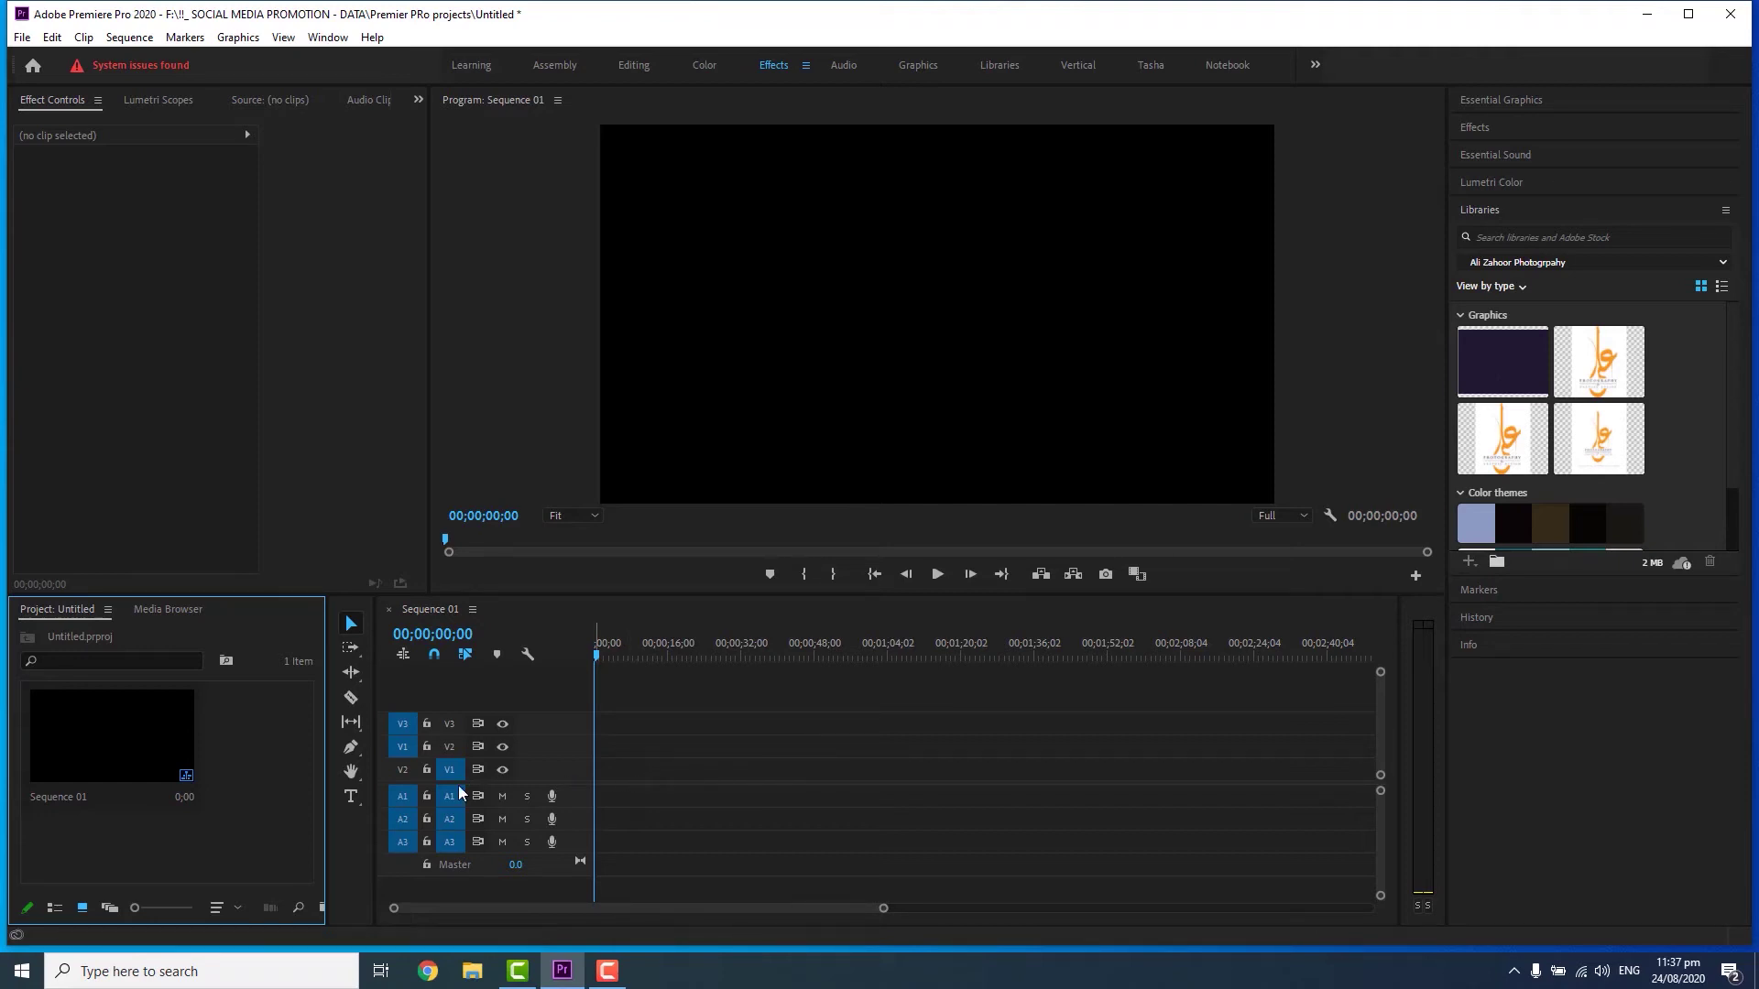
Type the Urdu title in the Program Monitor, shift it slightly left, and widen Effect Controls
click(352, 803)
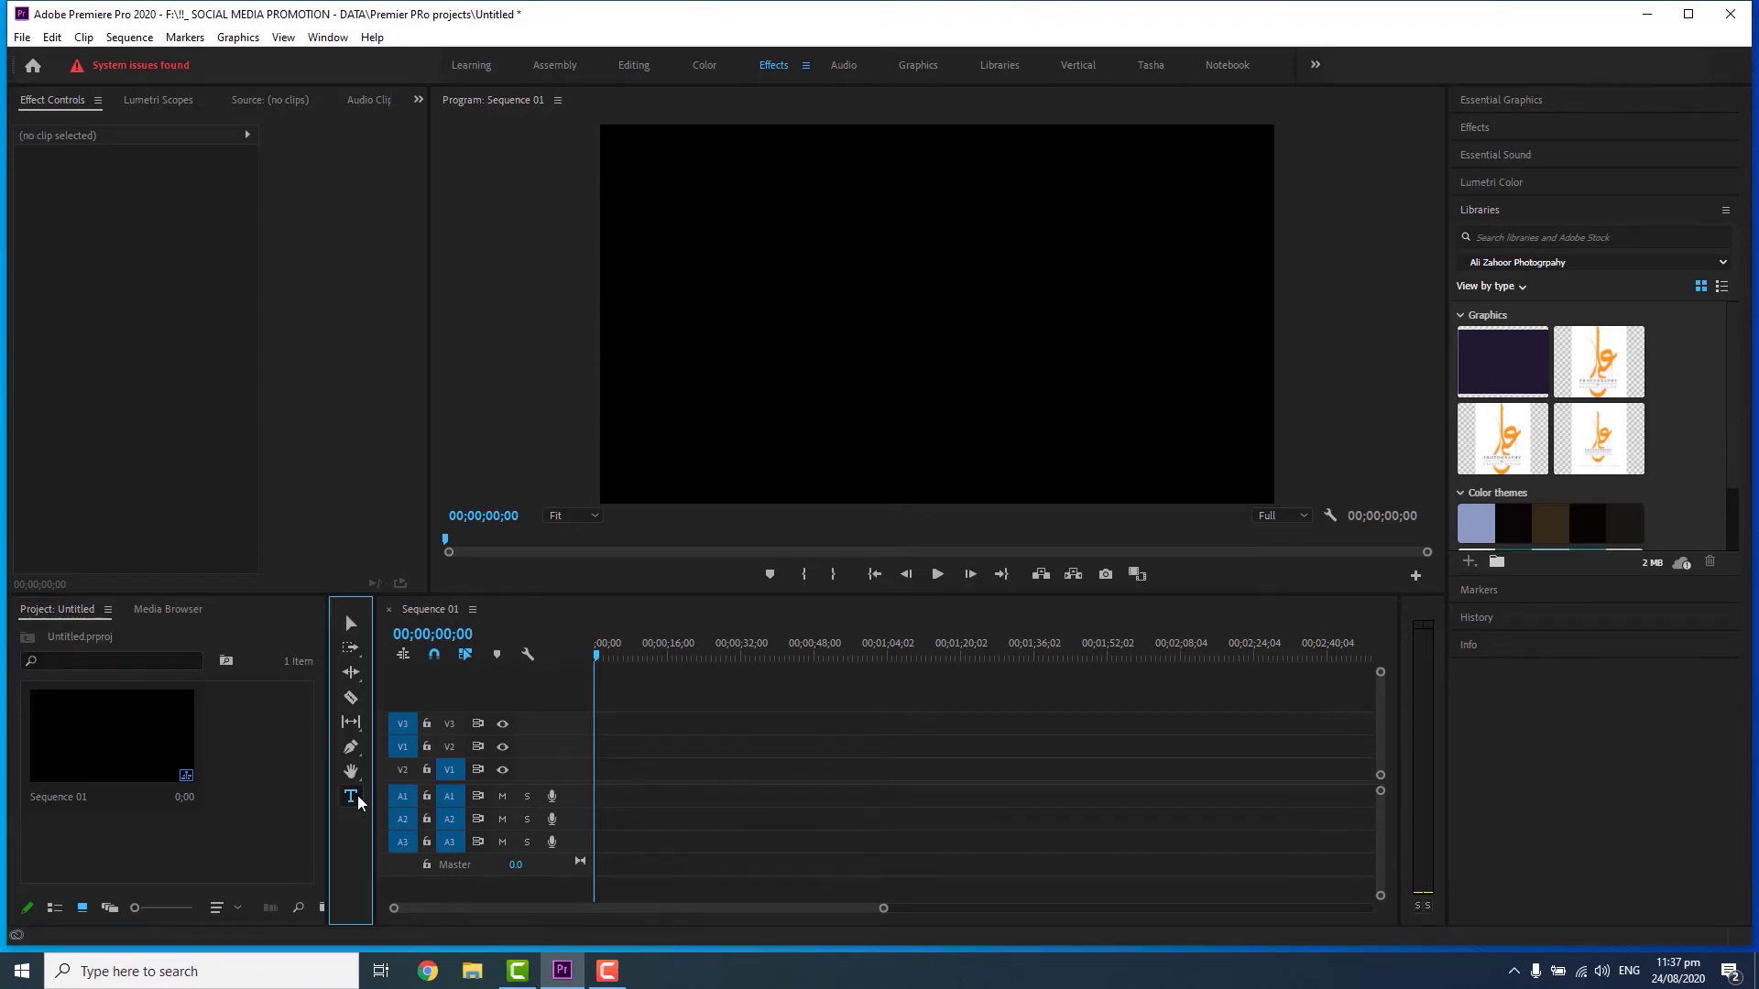
click(933, 295)
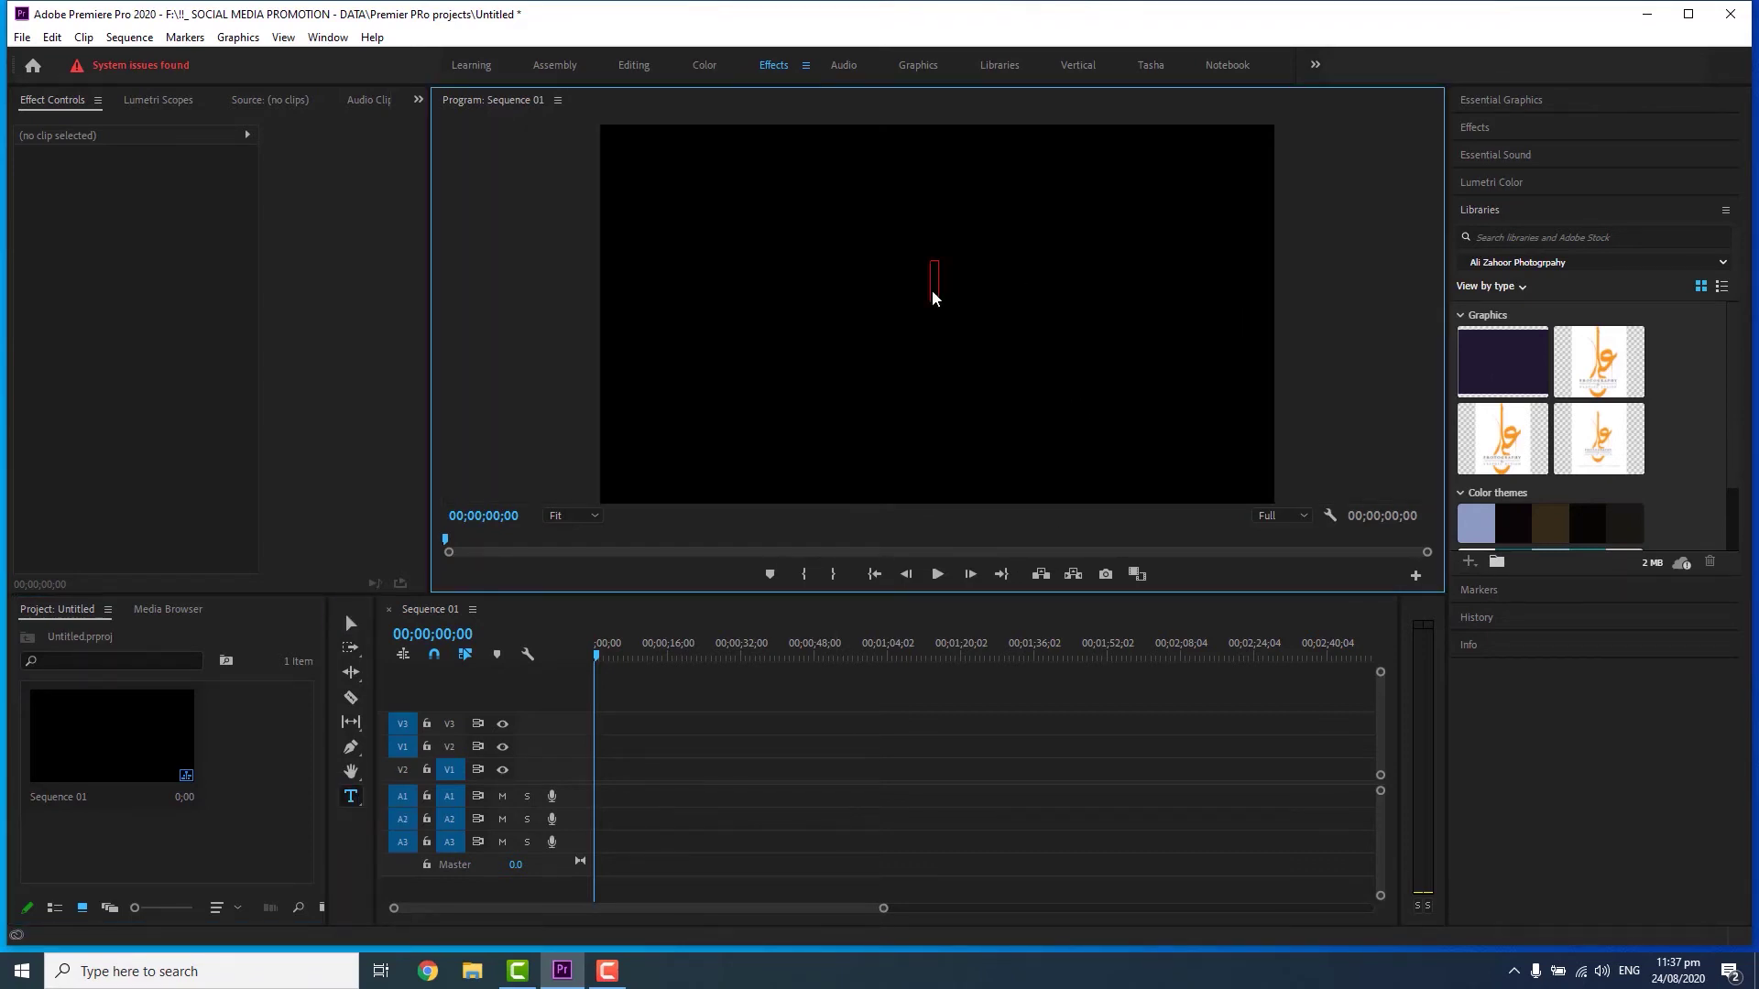
key(super+space)
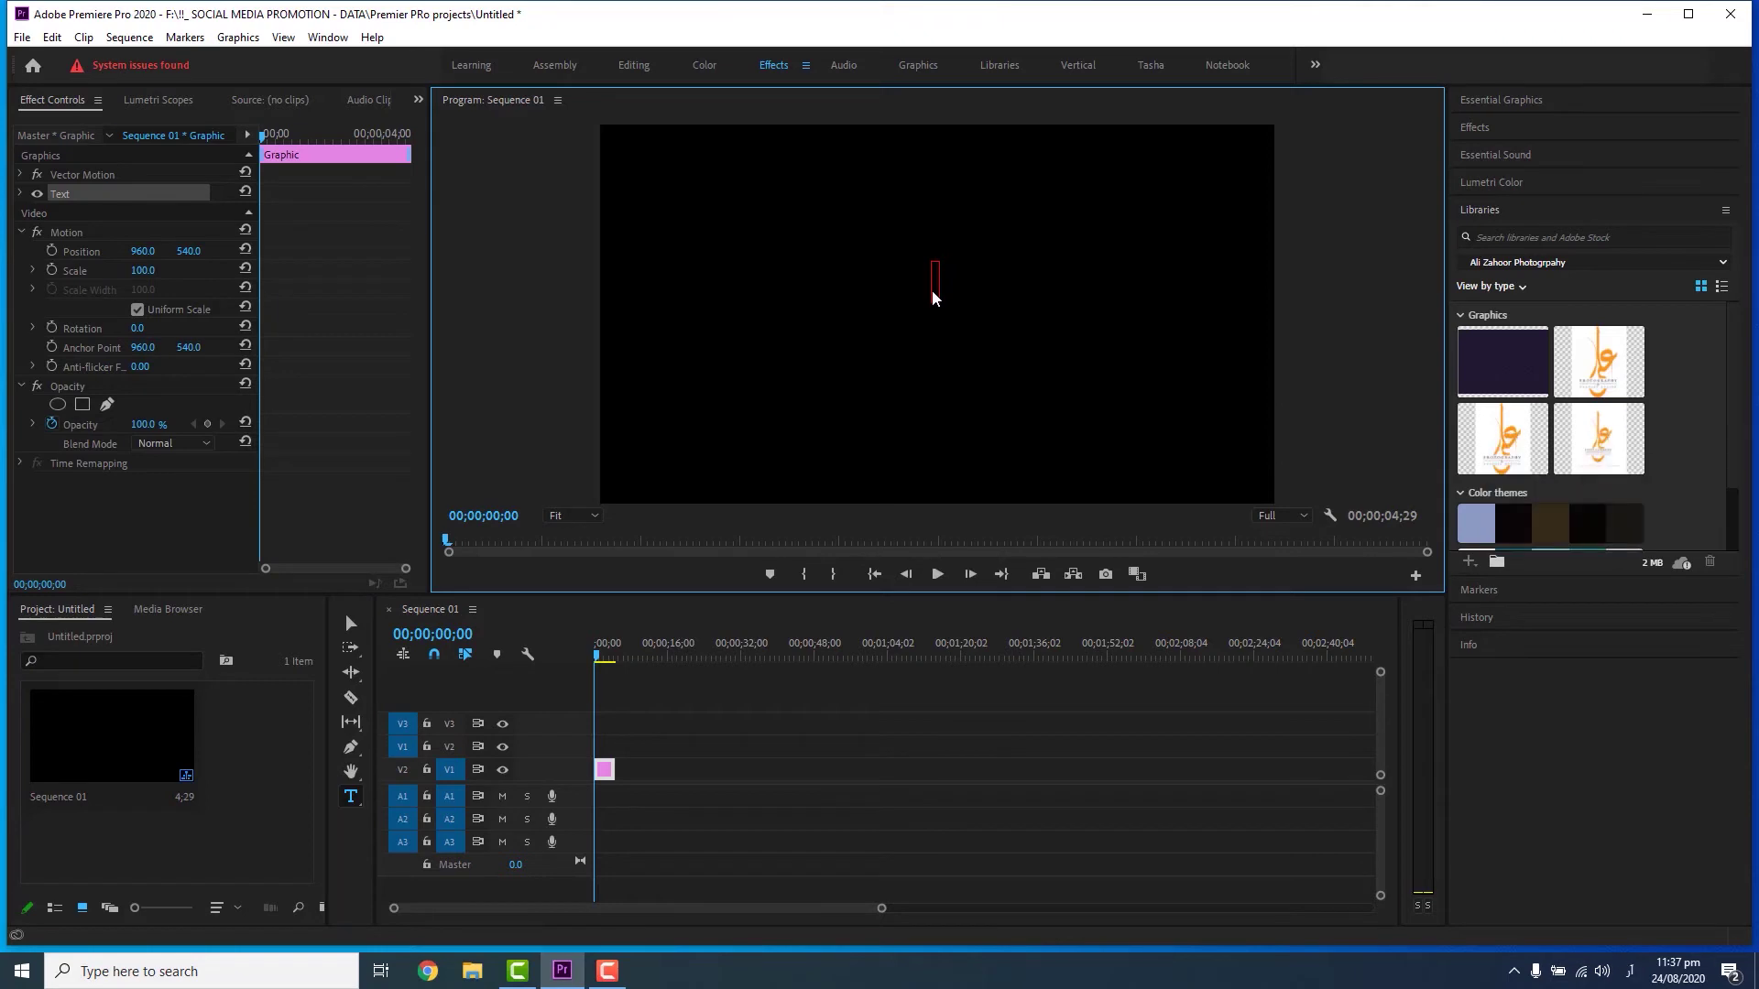
text(ظہور)
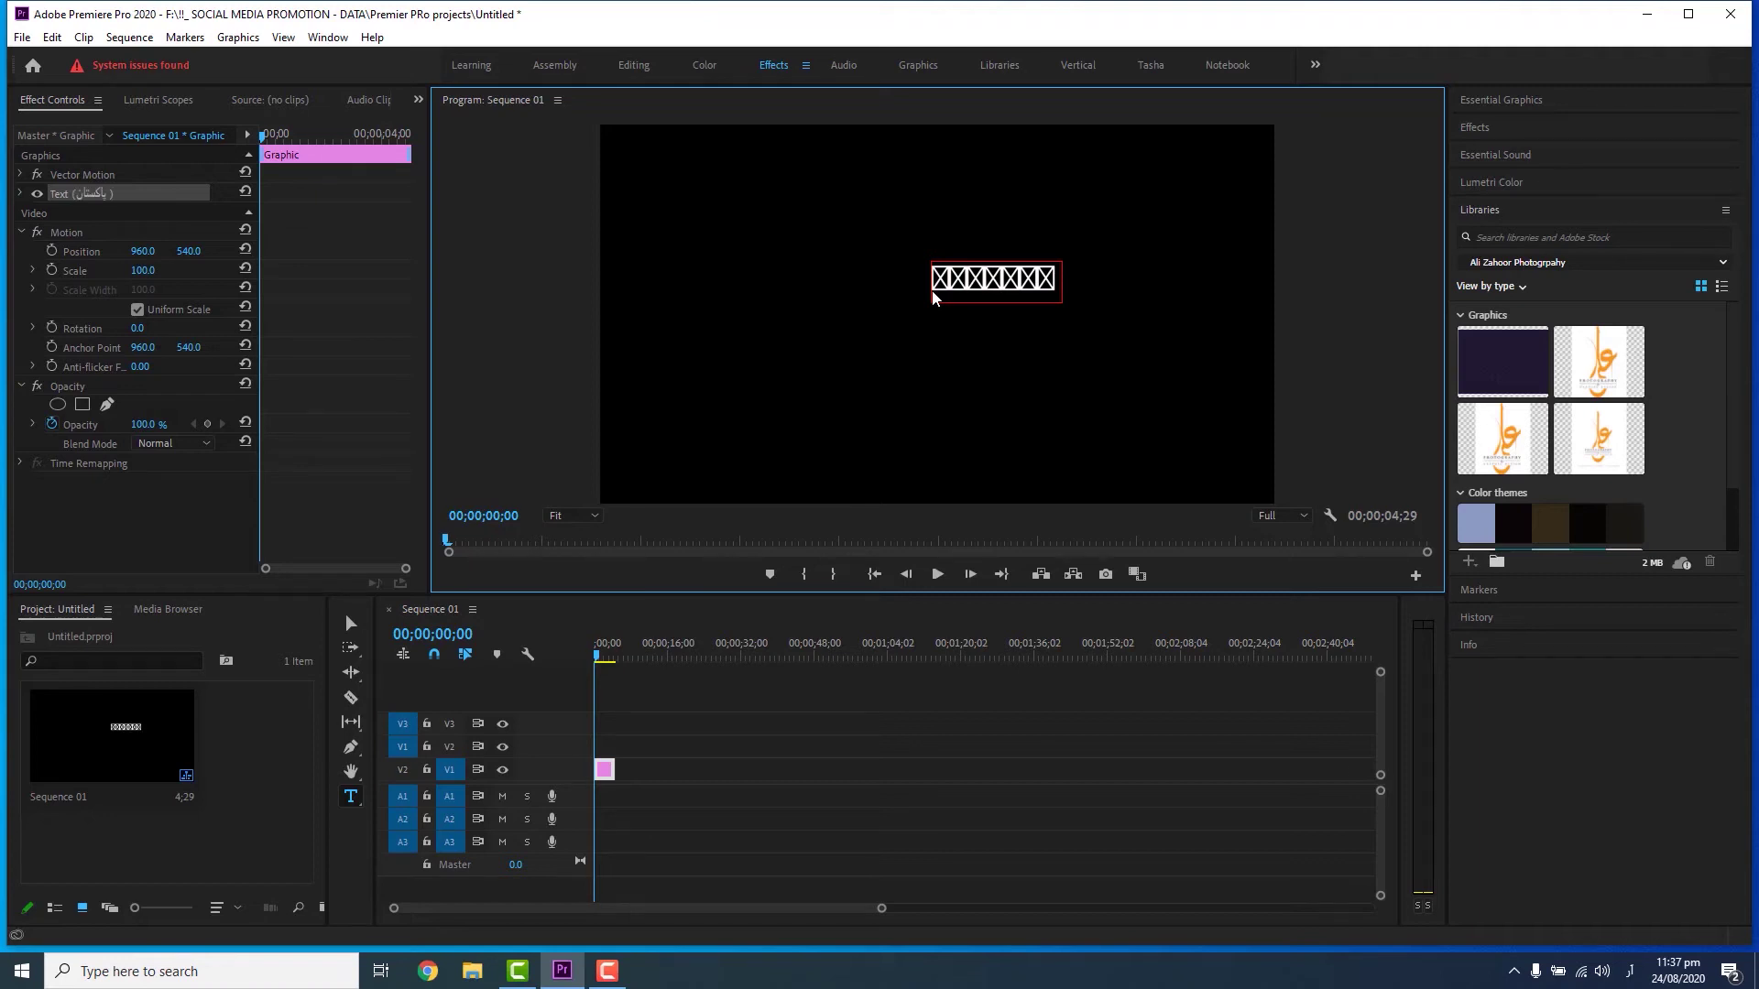
key(Escape)
drag(1025, 284, 959, 291)
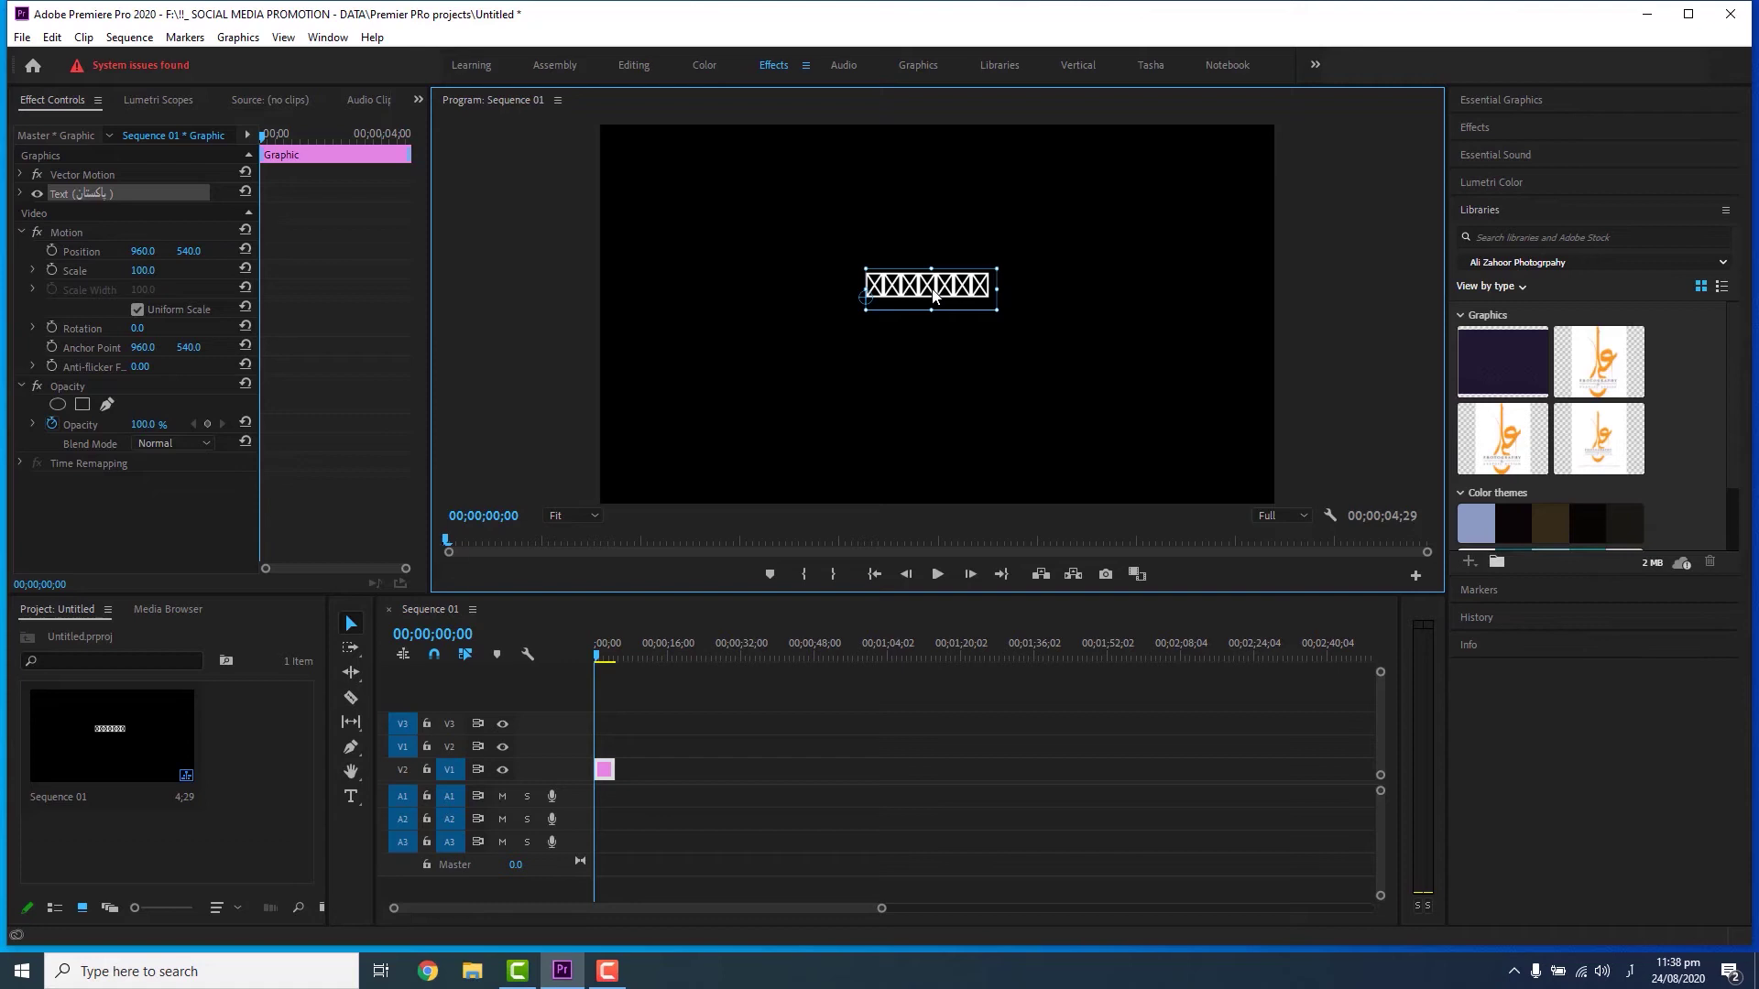
drag(261, 311, 374, 307)
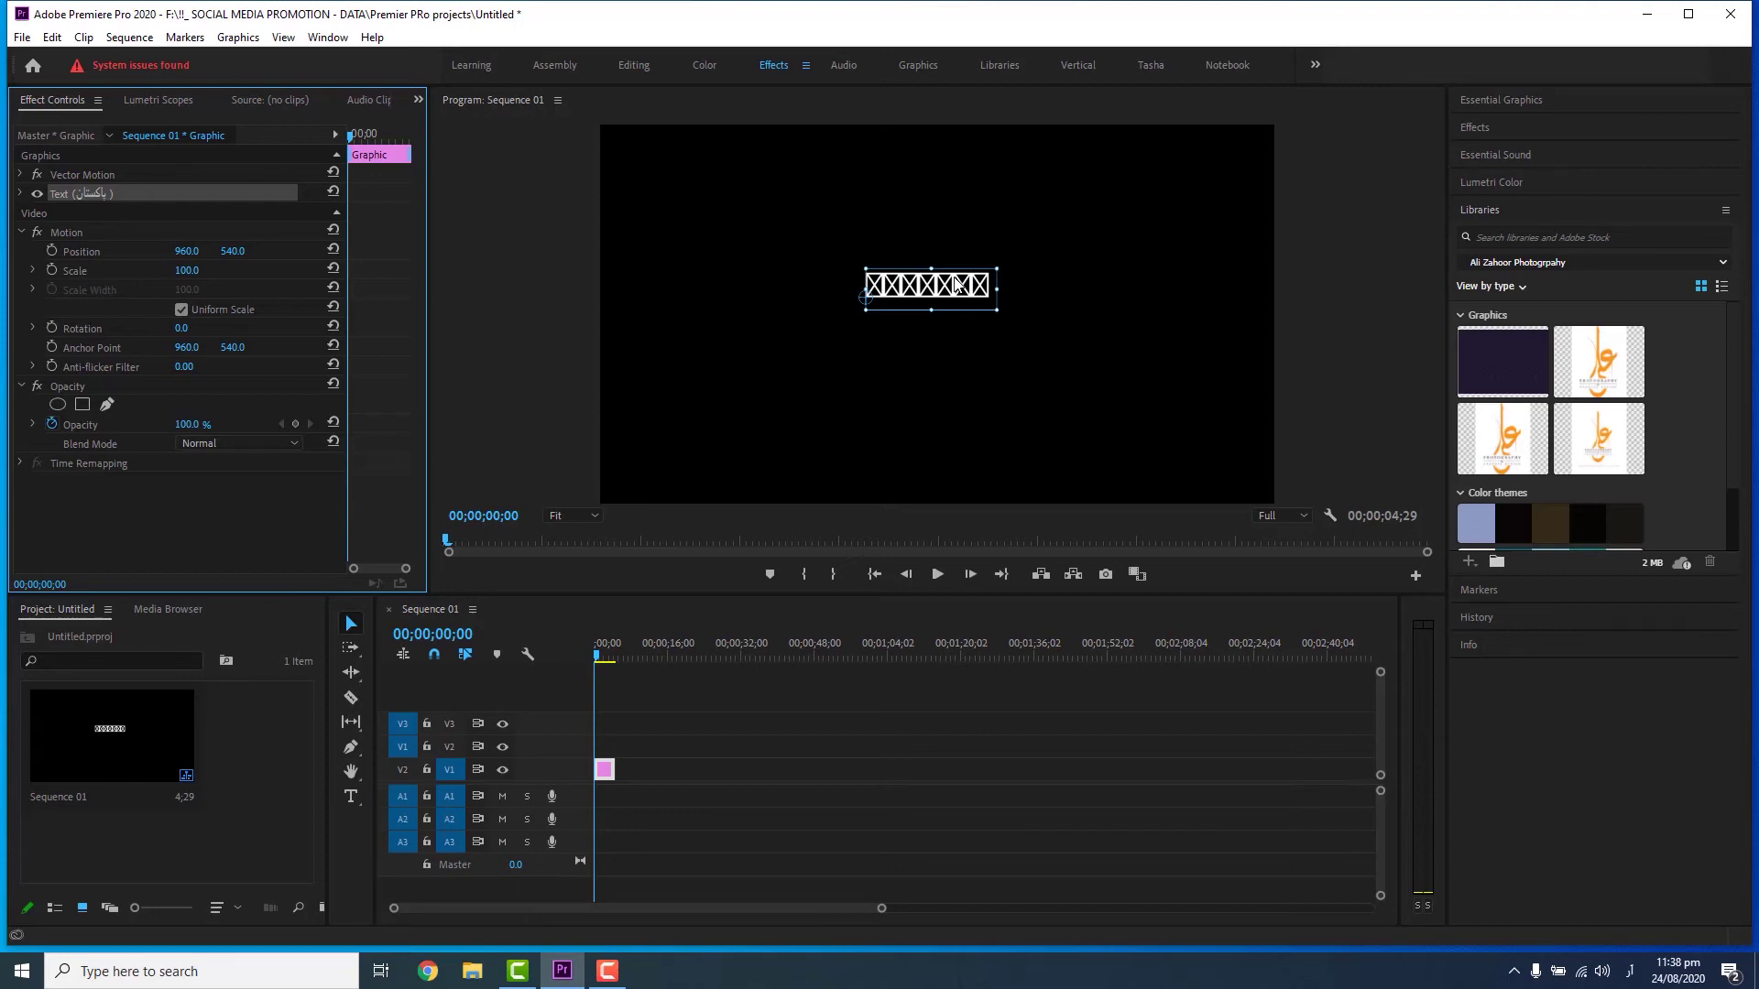
Search 'nastal' to apply Jameel Noori Nastaleeq to the title, then nudge it left and down
click(21, 195)
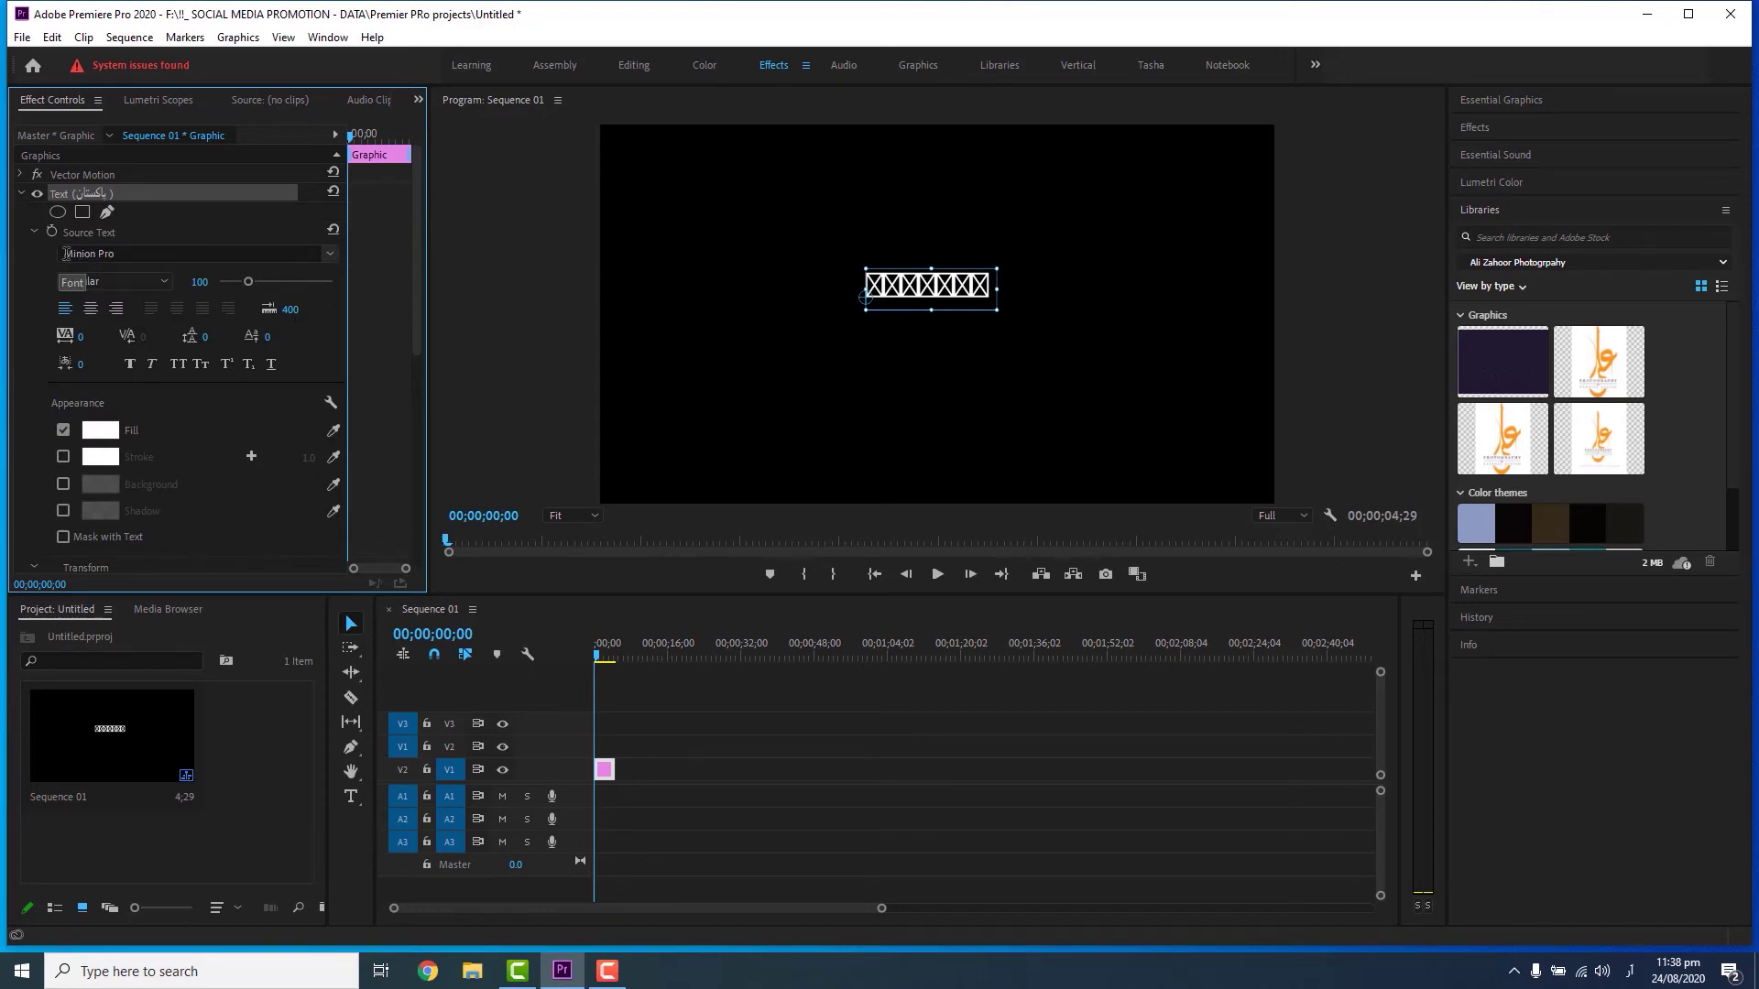
click(132, 256)
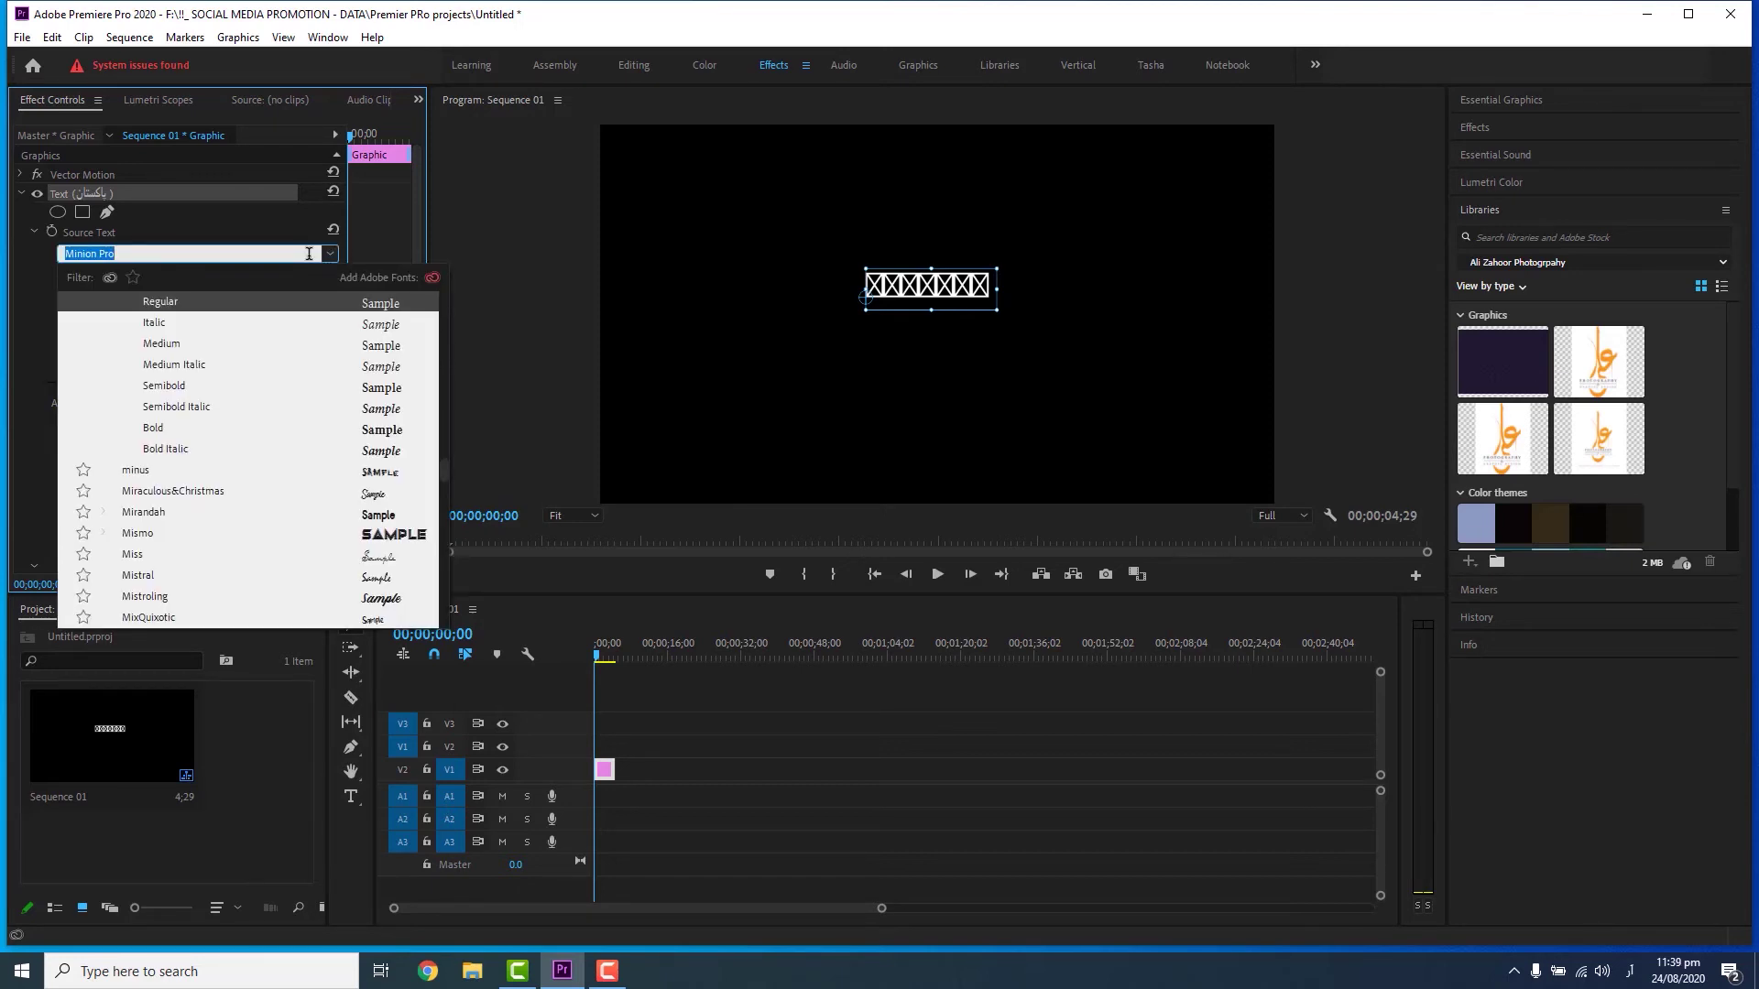
key(alt+shift)
text(nastal)
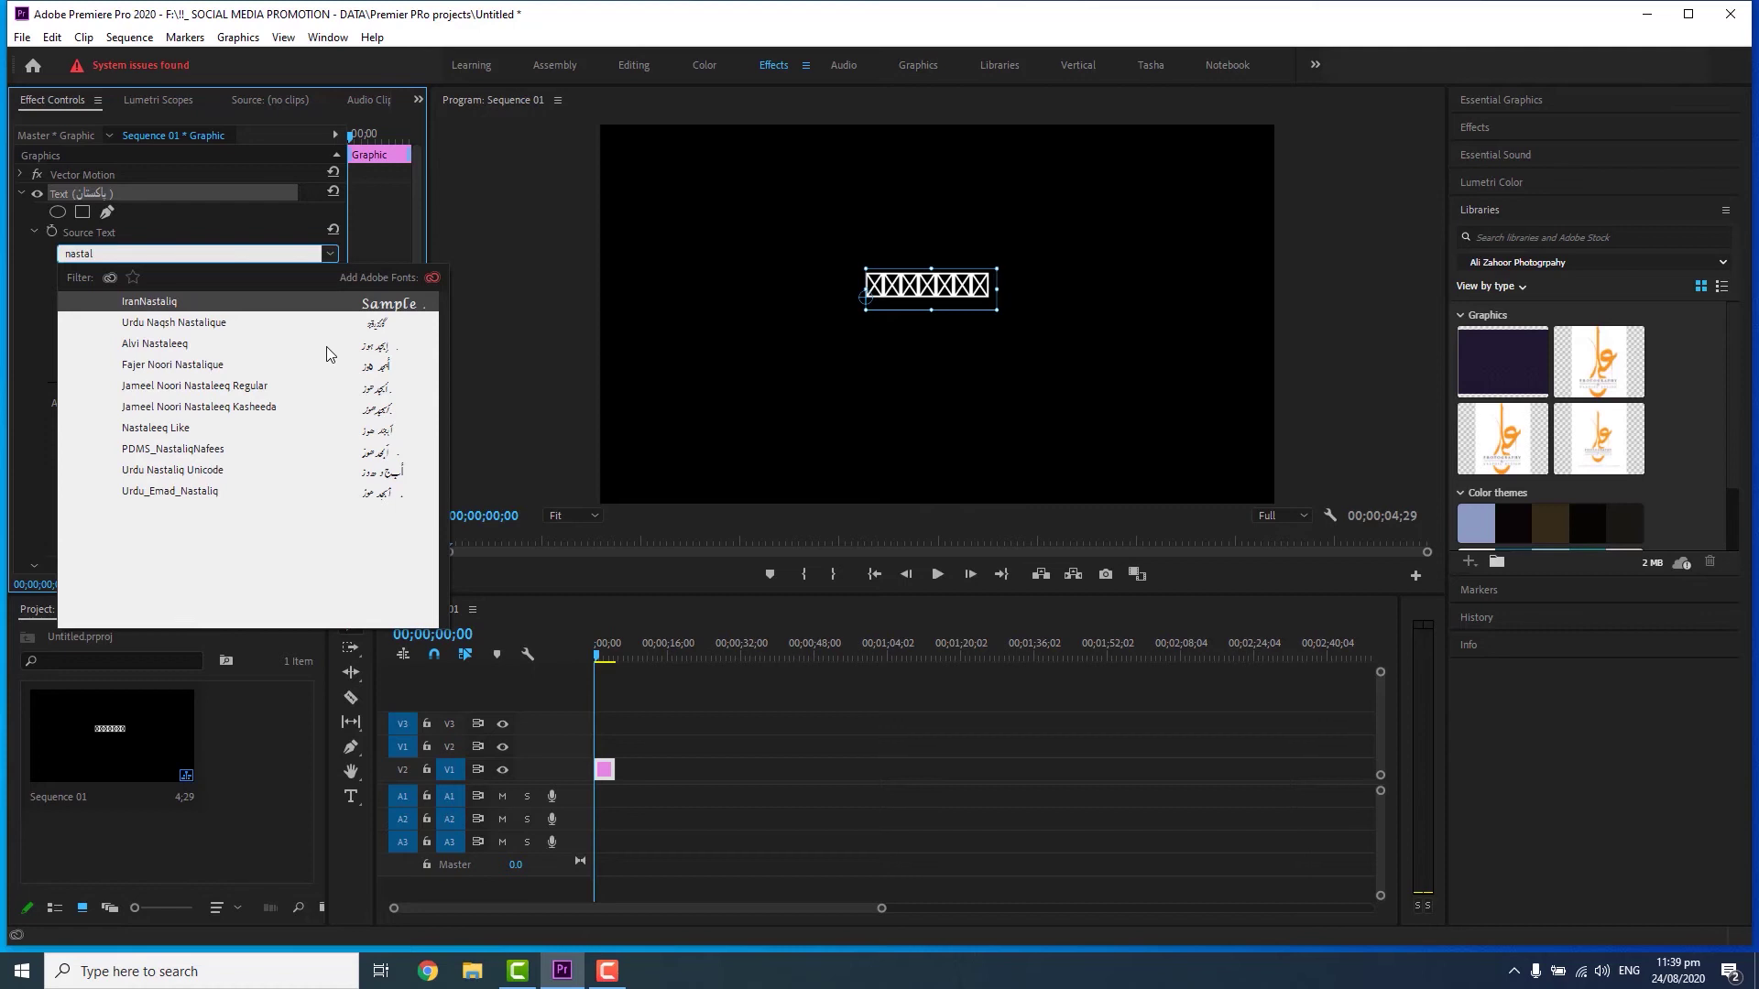
click(233, 386)
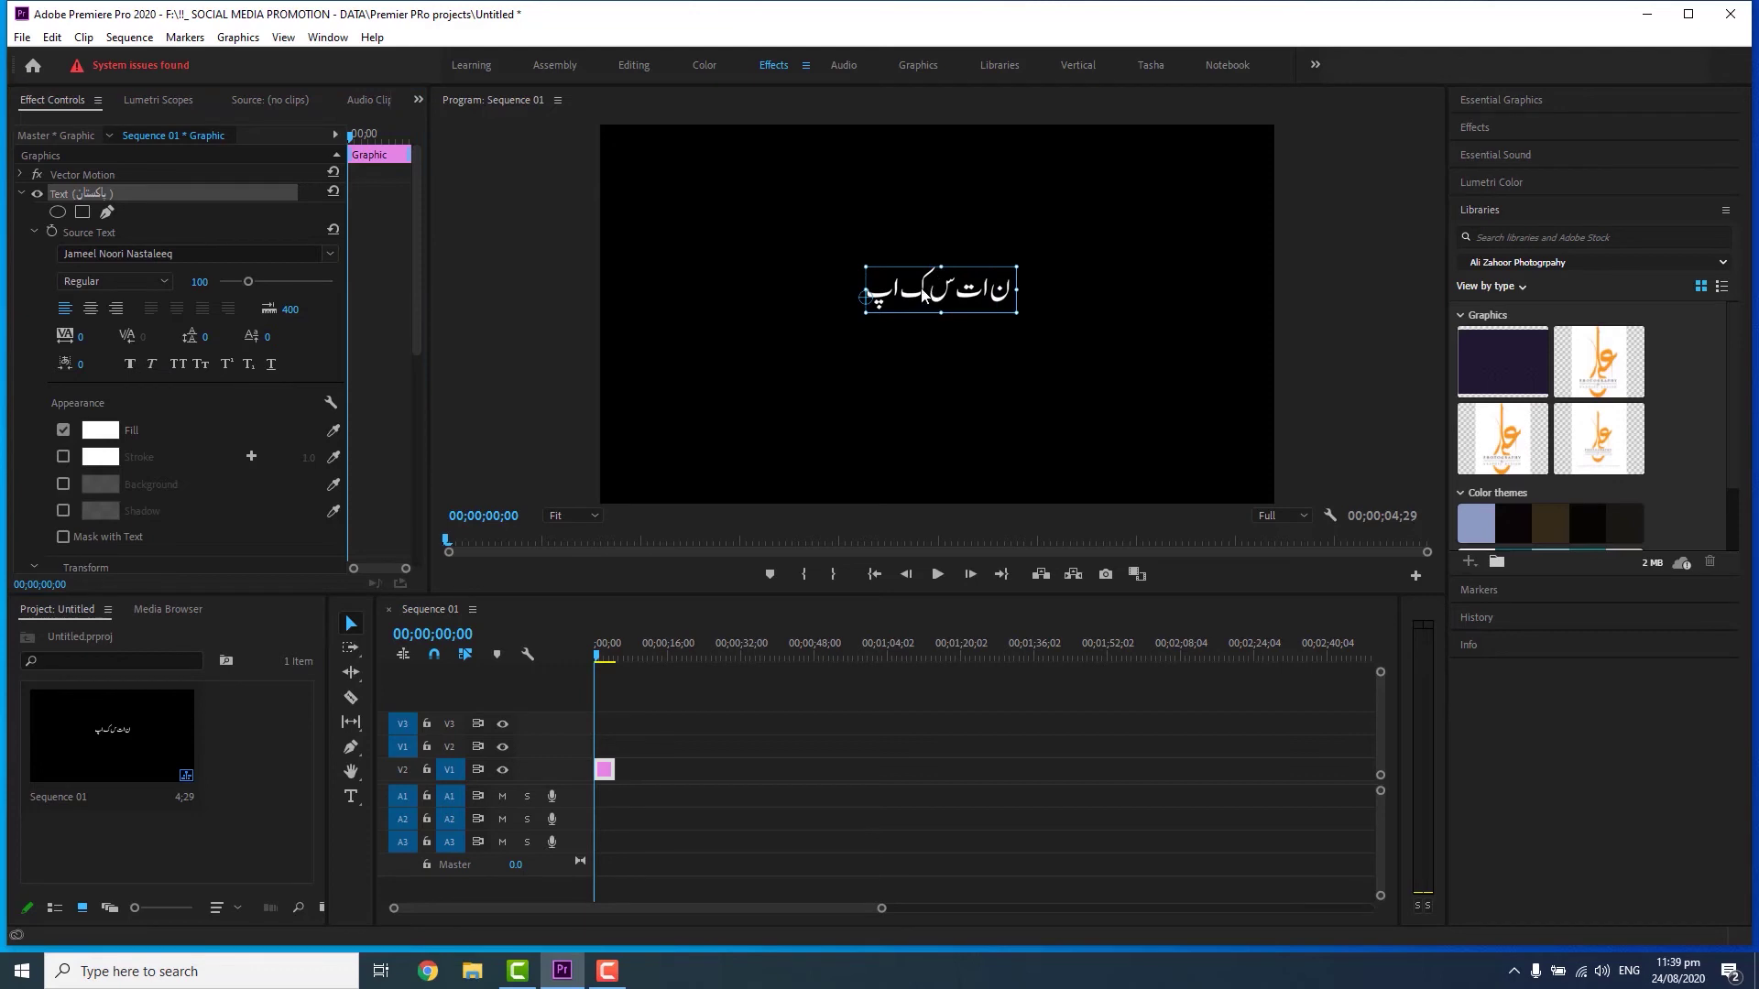
drag(912, 308, 874, 330)
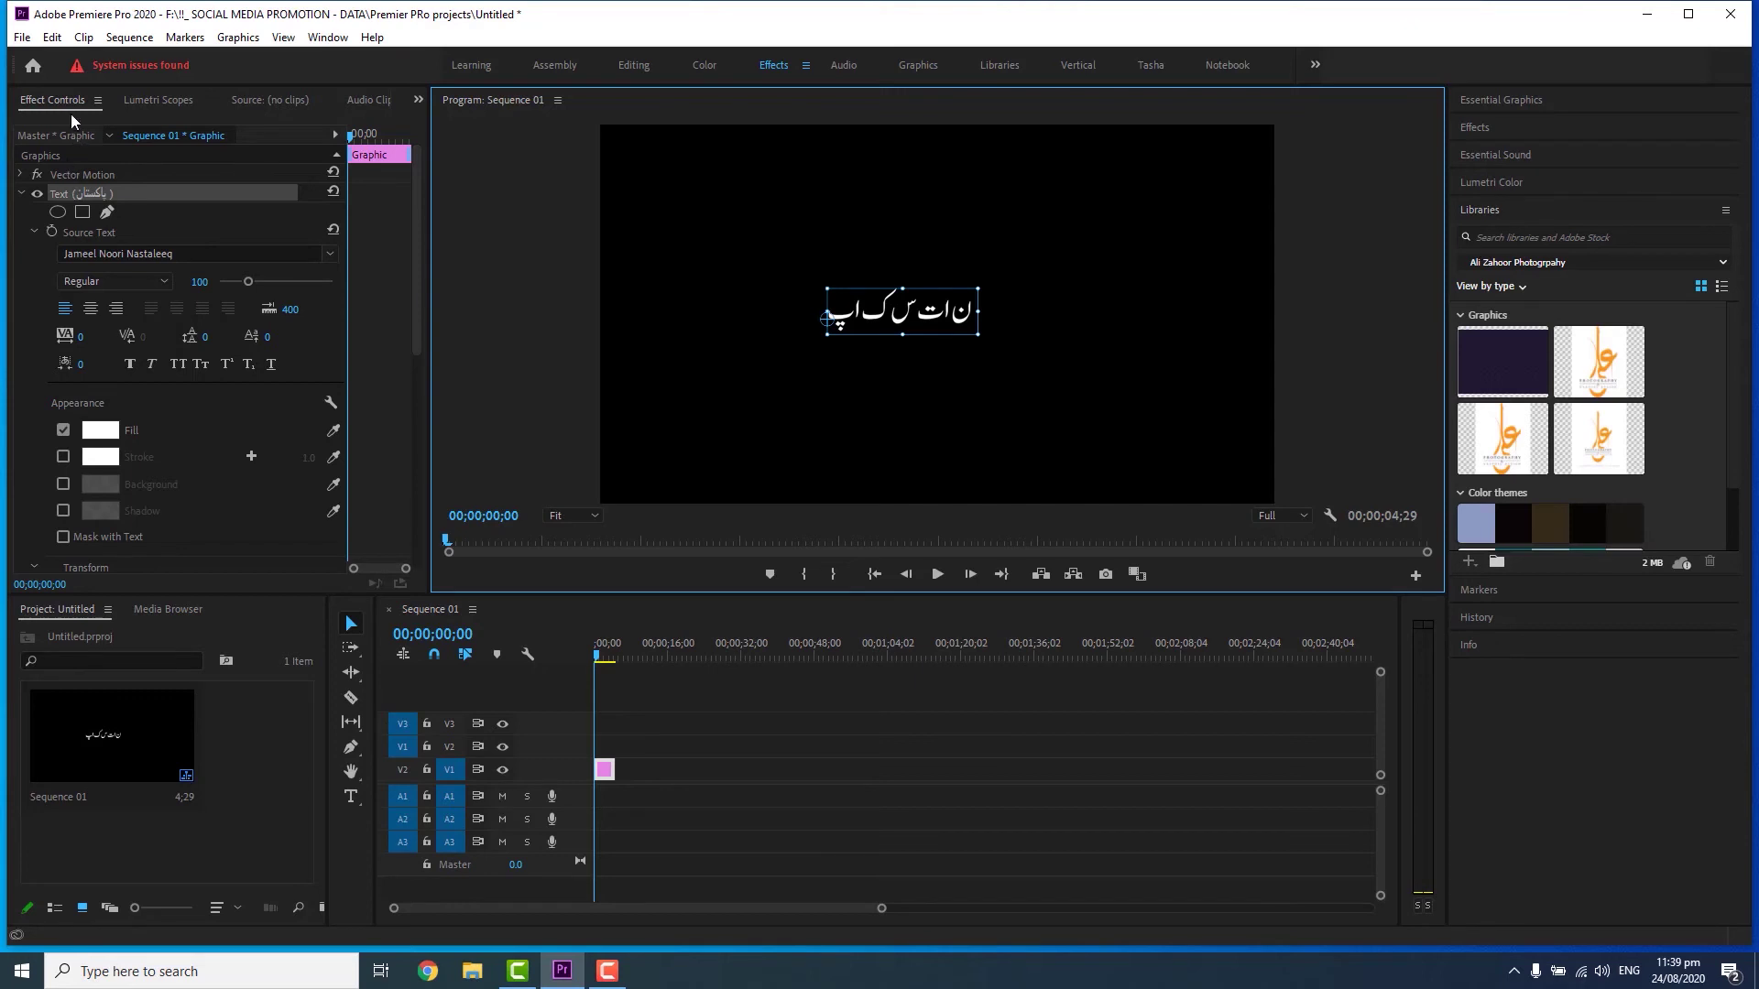
Open the Graphics page of Premiere Pro's preferences from the Edit menu
click(52, 37)
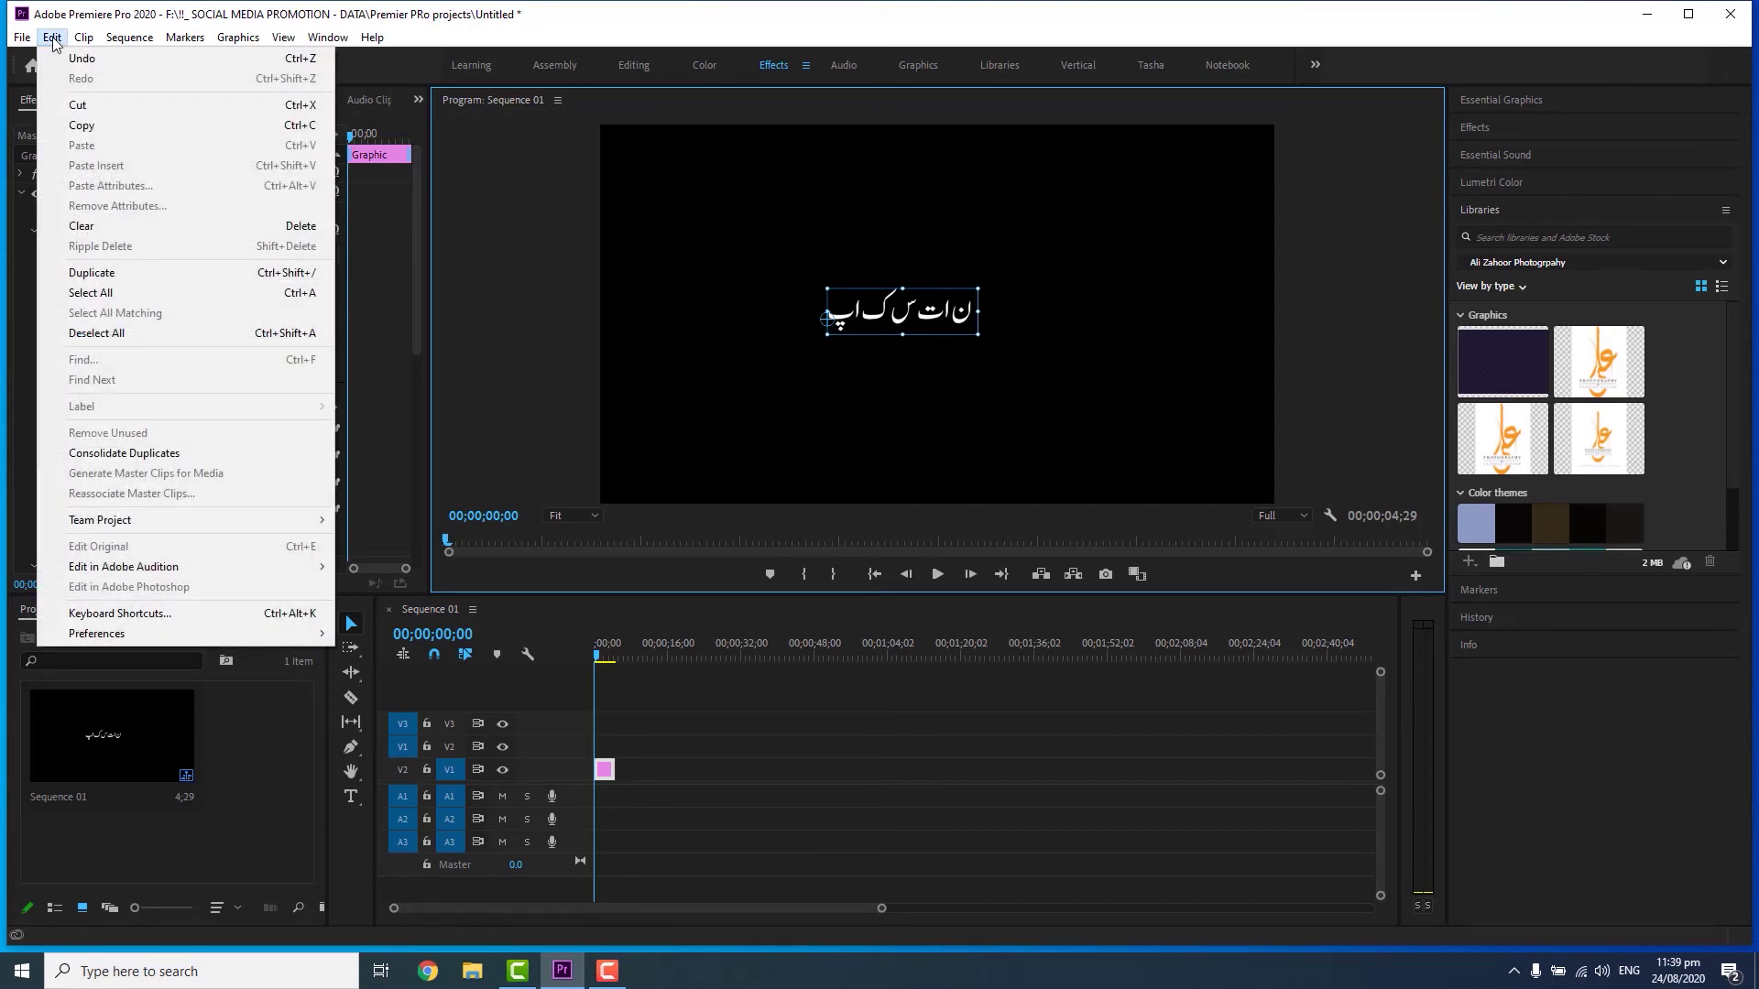
mouse_move(144, 641)
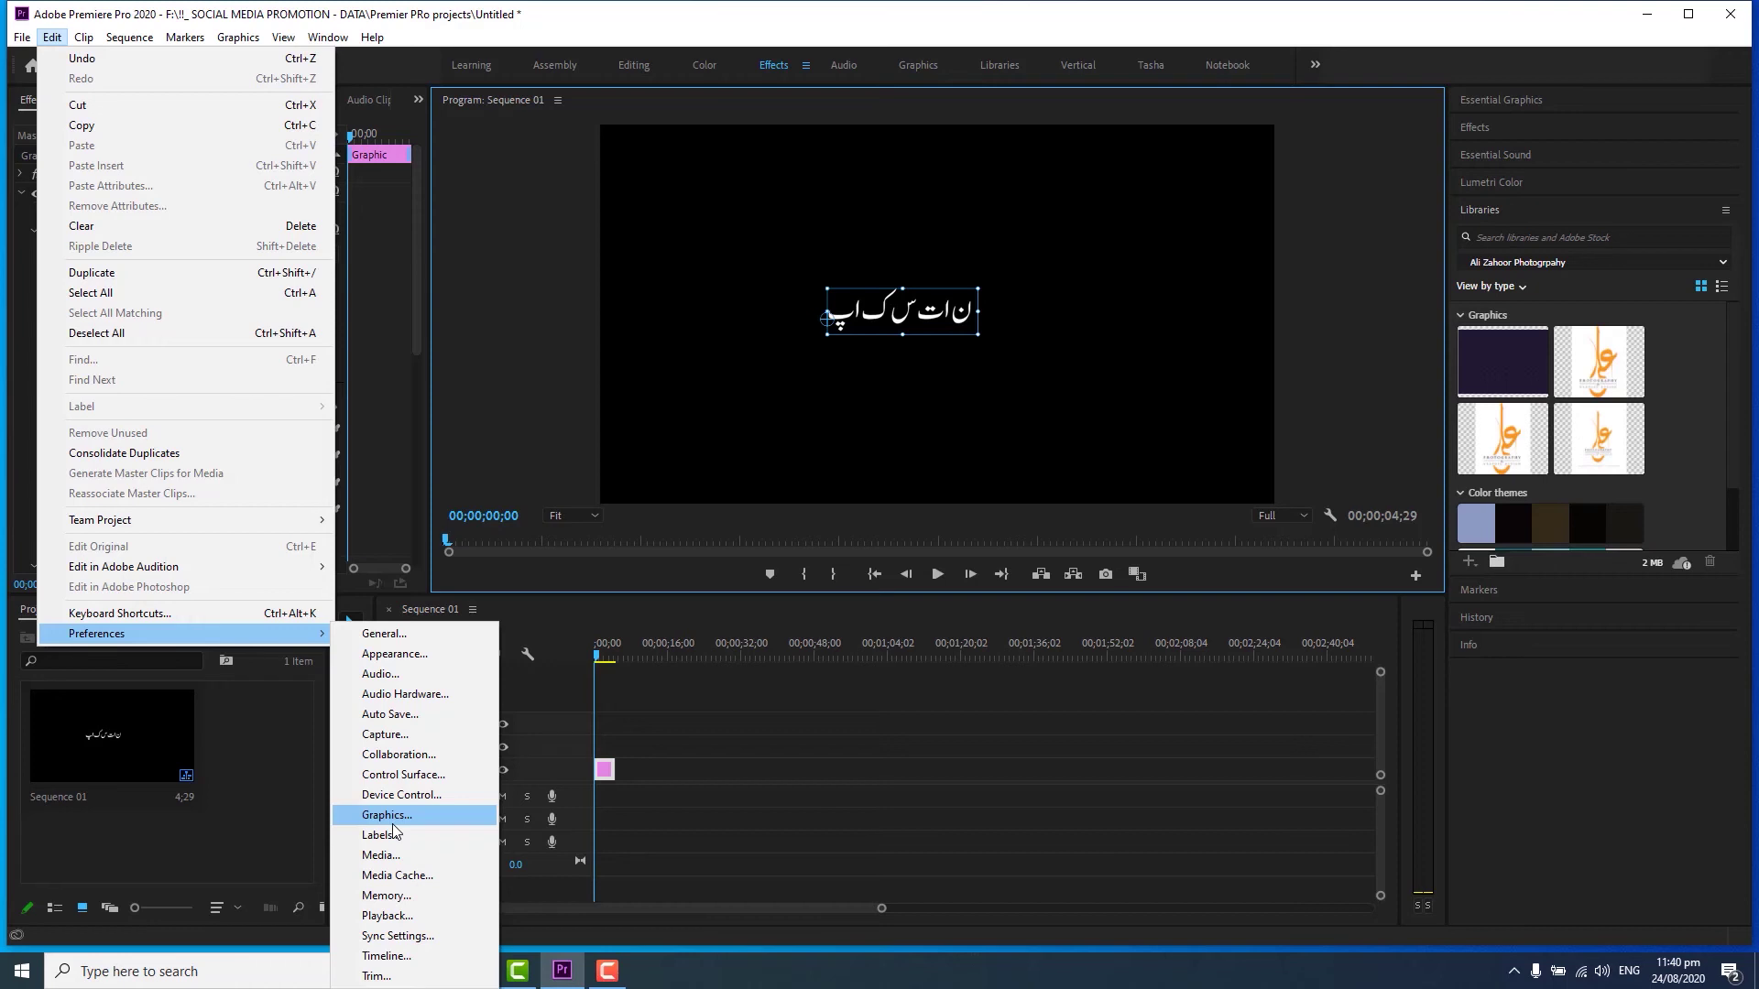
click(575, 565)
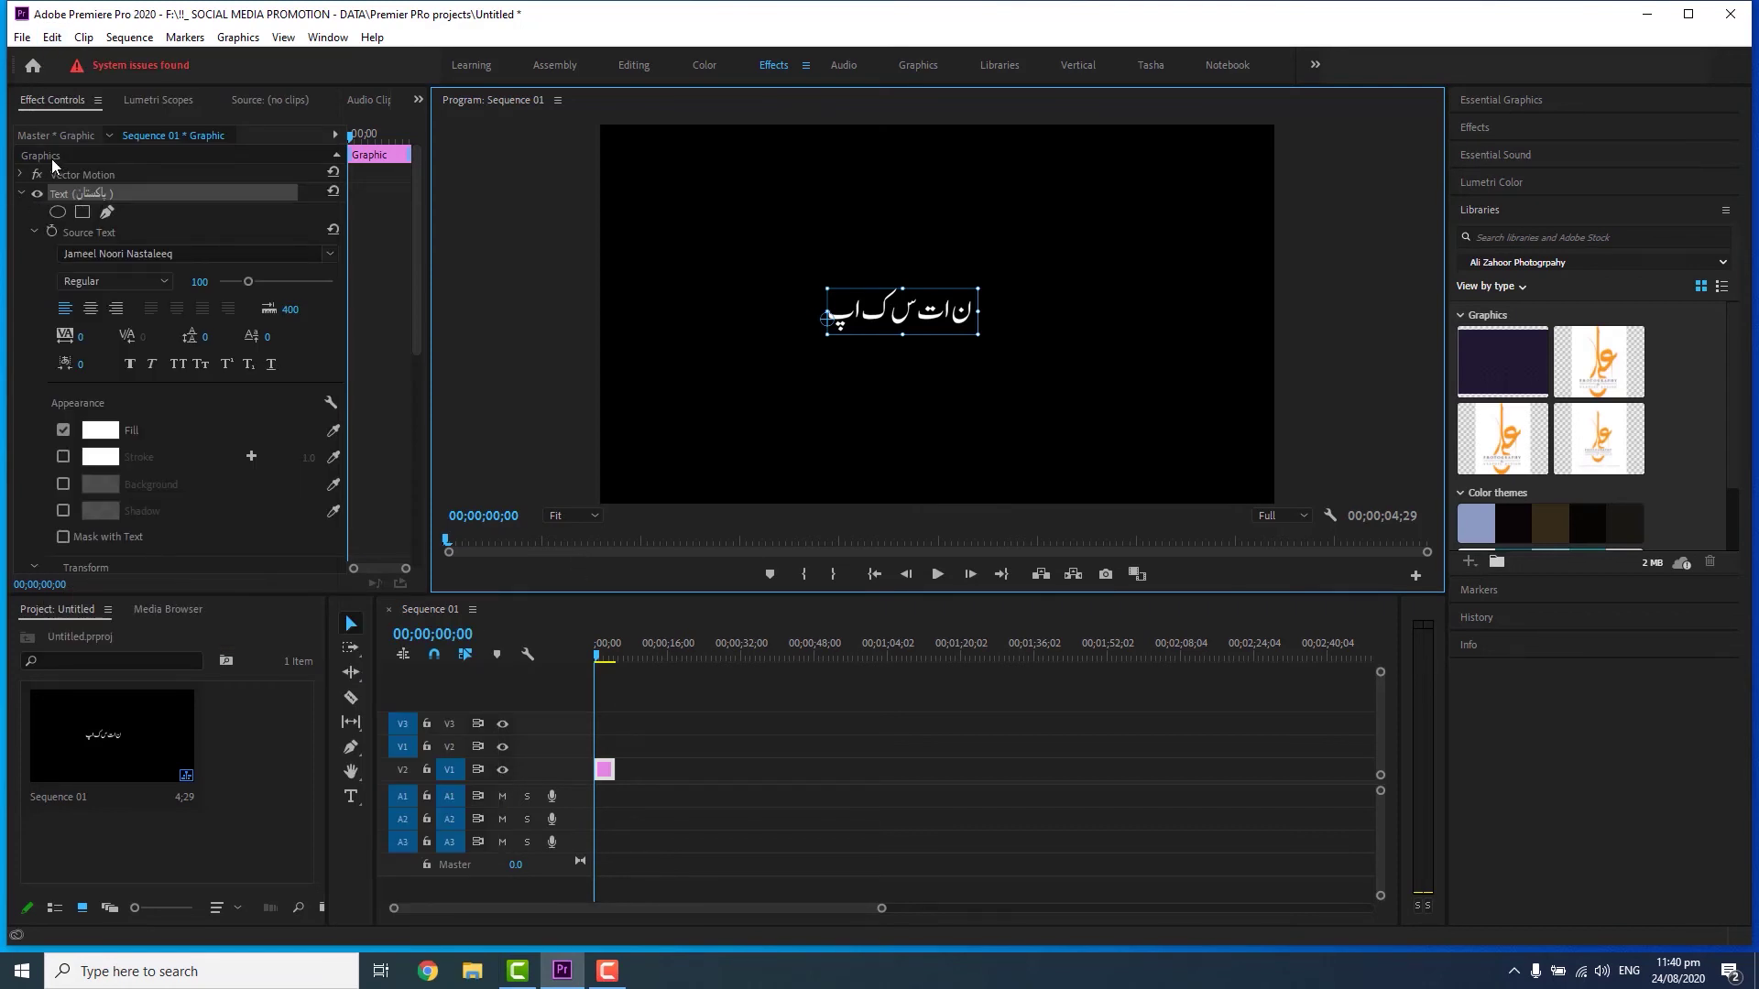
click(52, 38)
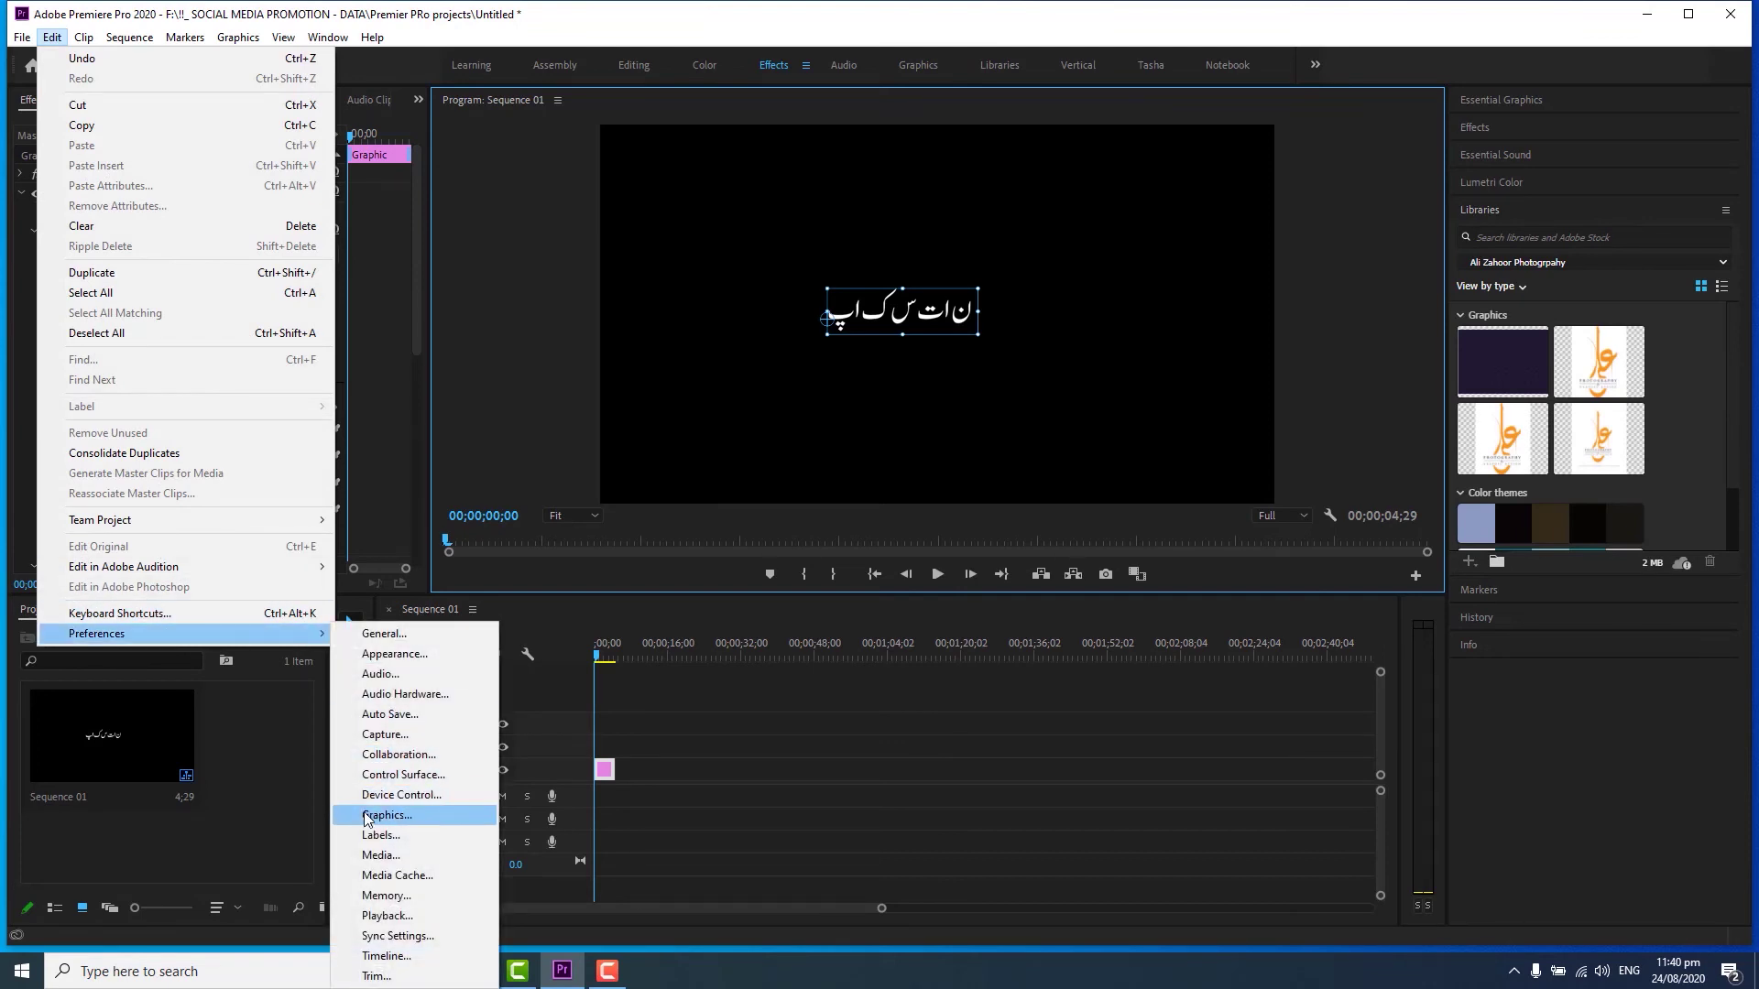
click(361, 811)
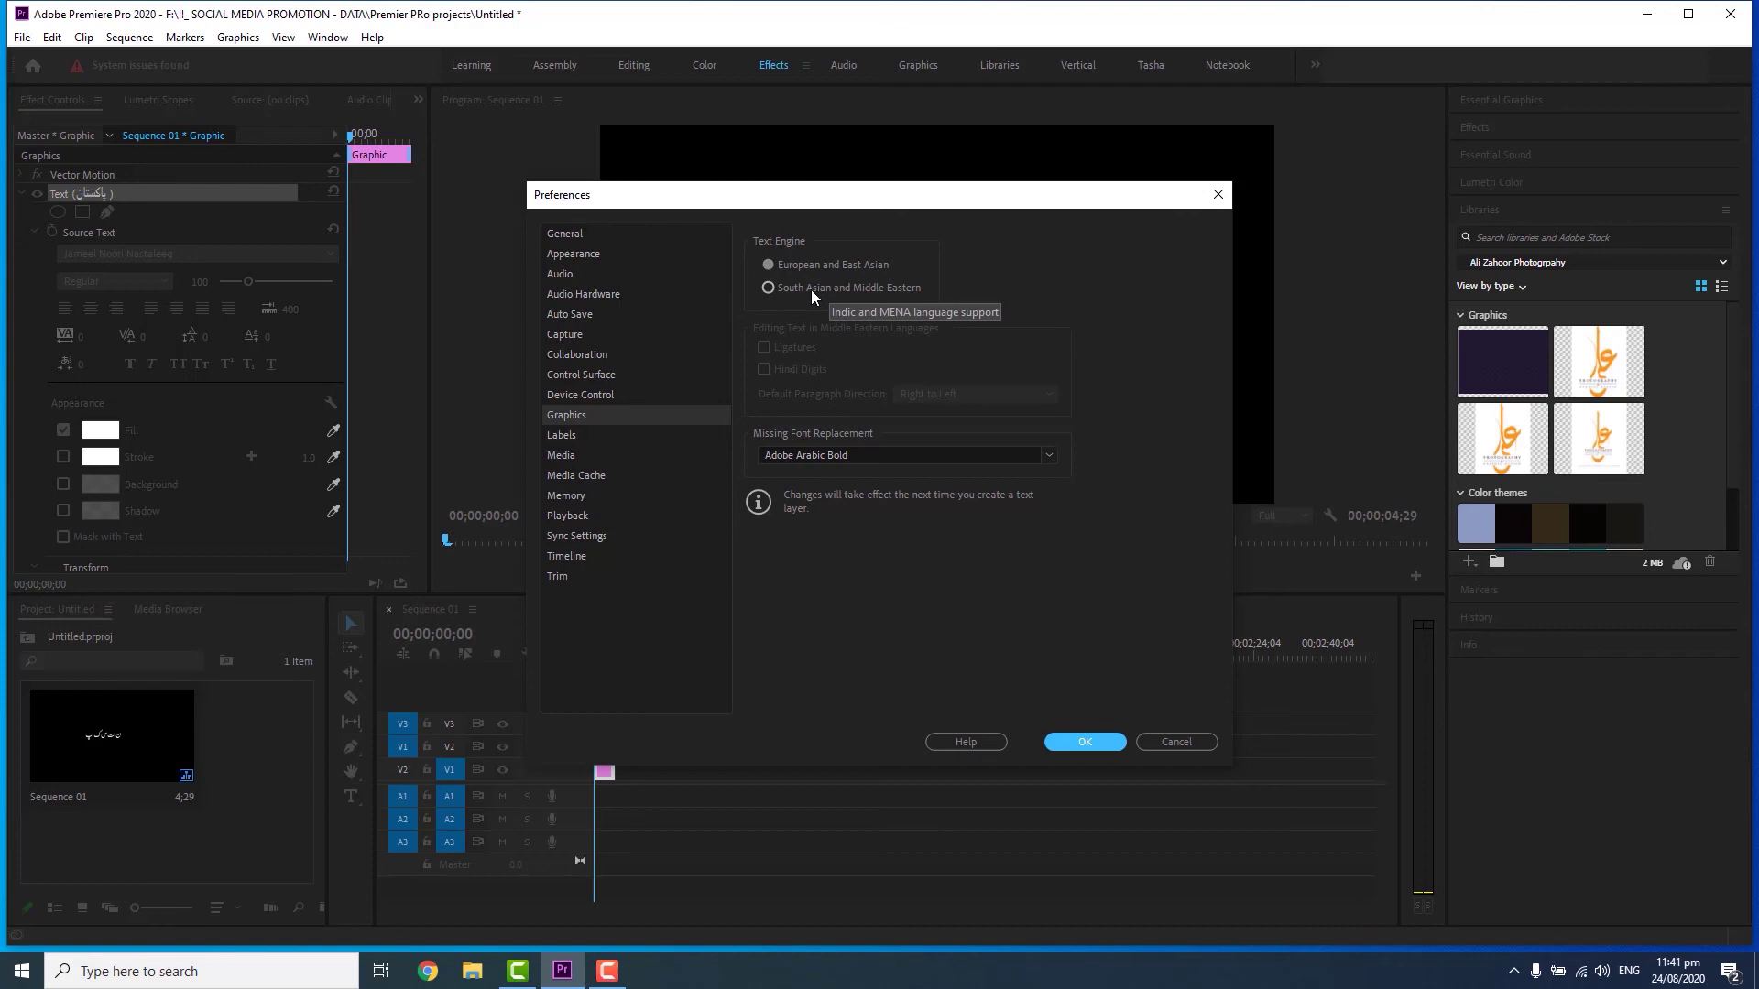
Choose the South Asian and Middle Eastern engine, keep Right to Left paragraphs, and confirm
click(815, 289)
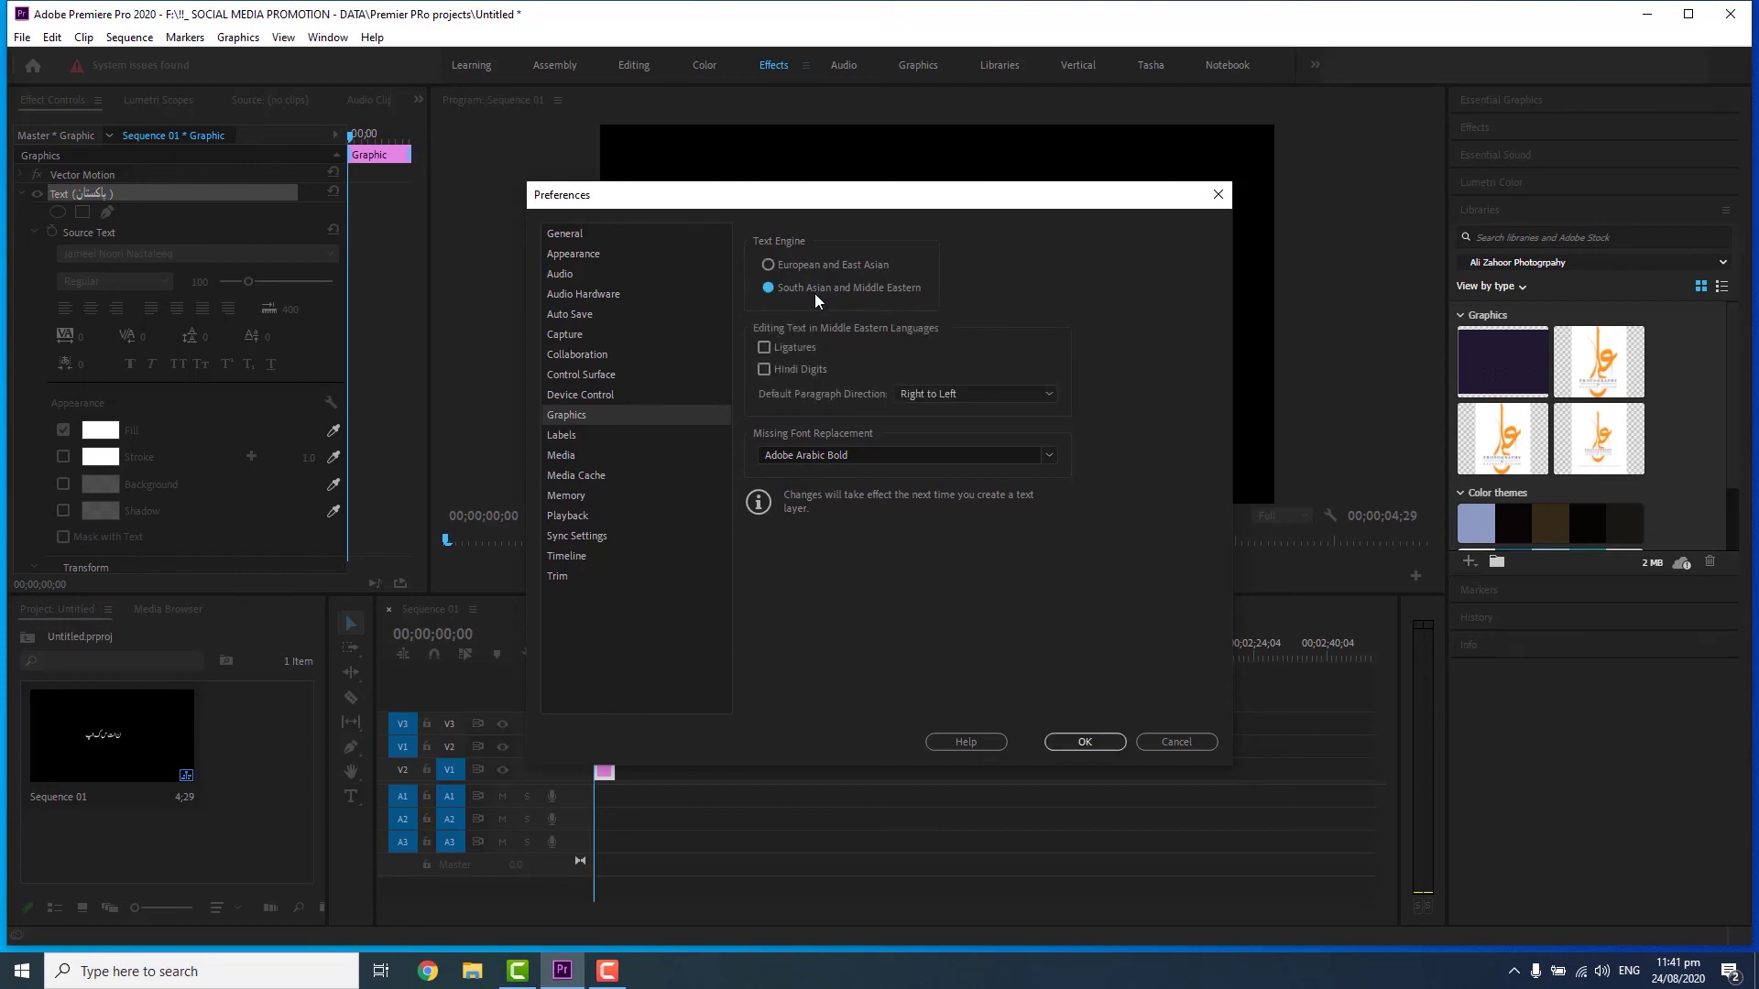
drag(867, 201, 853, 202)
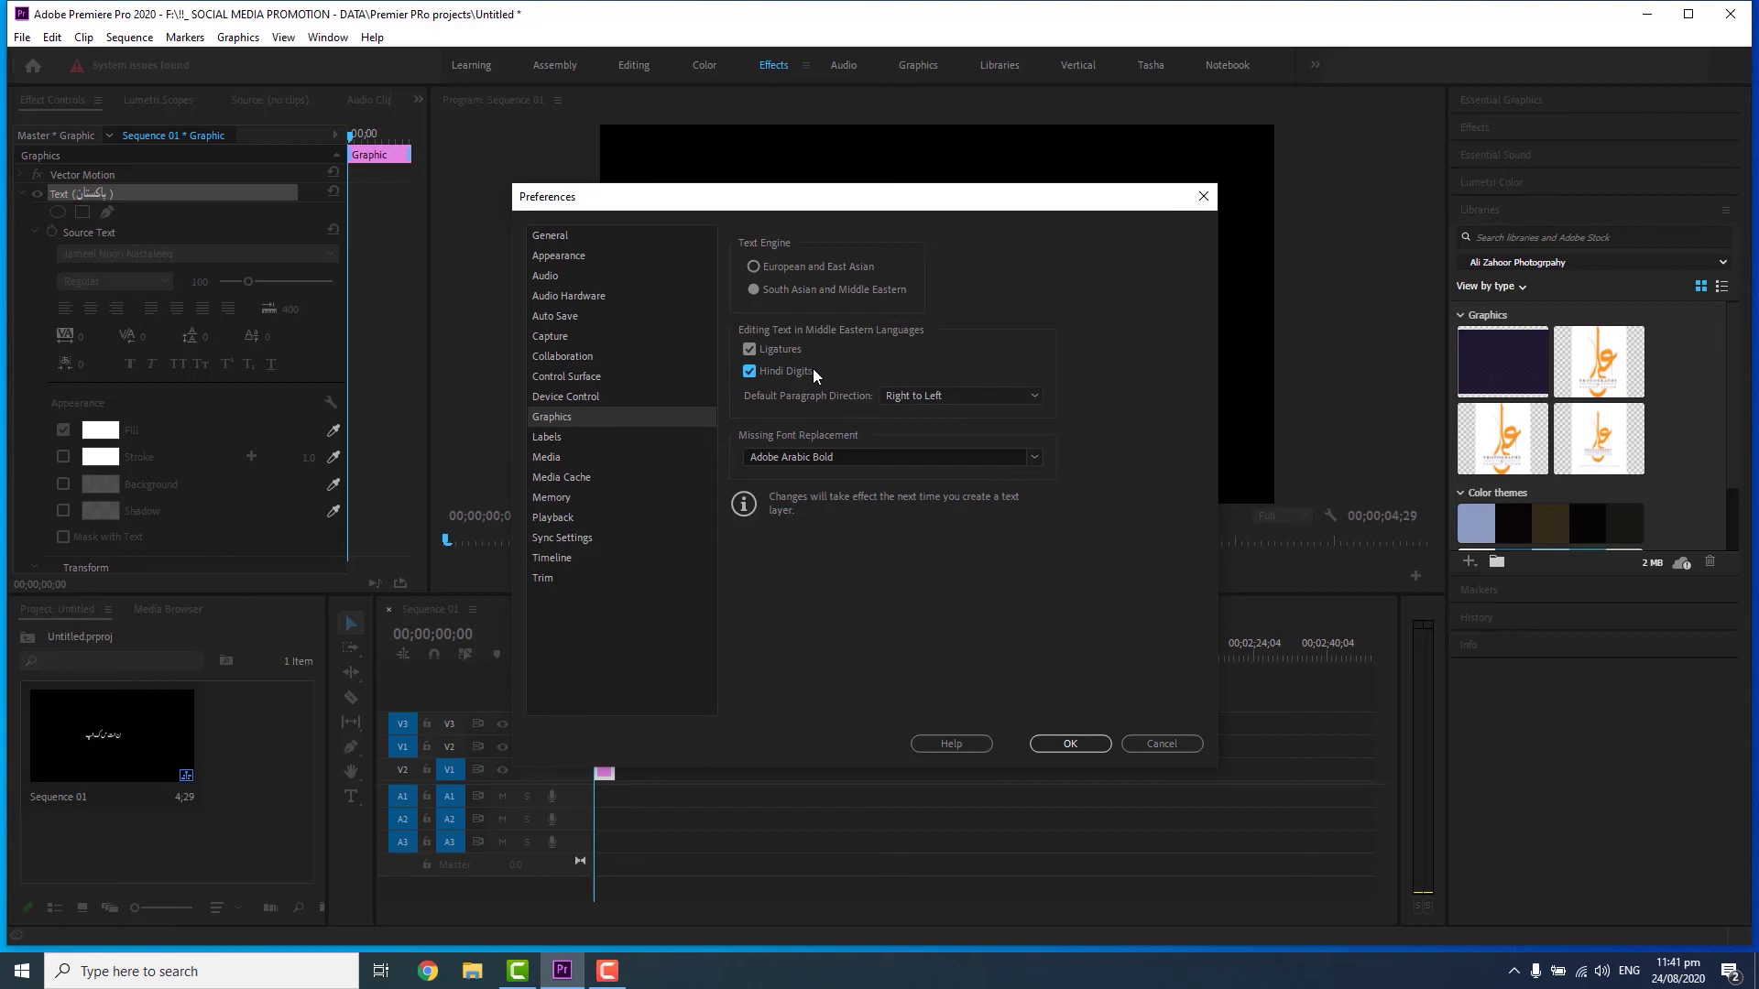
click(900, 399)
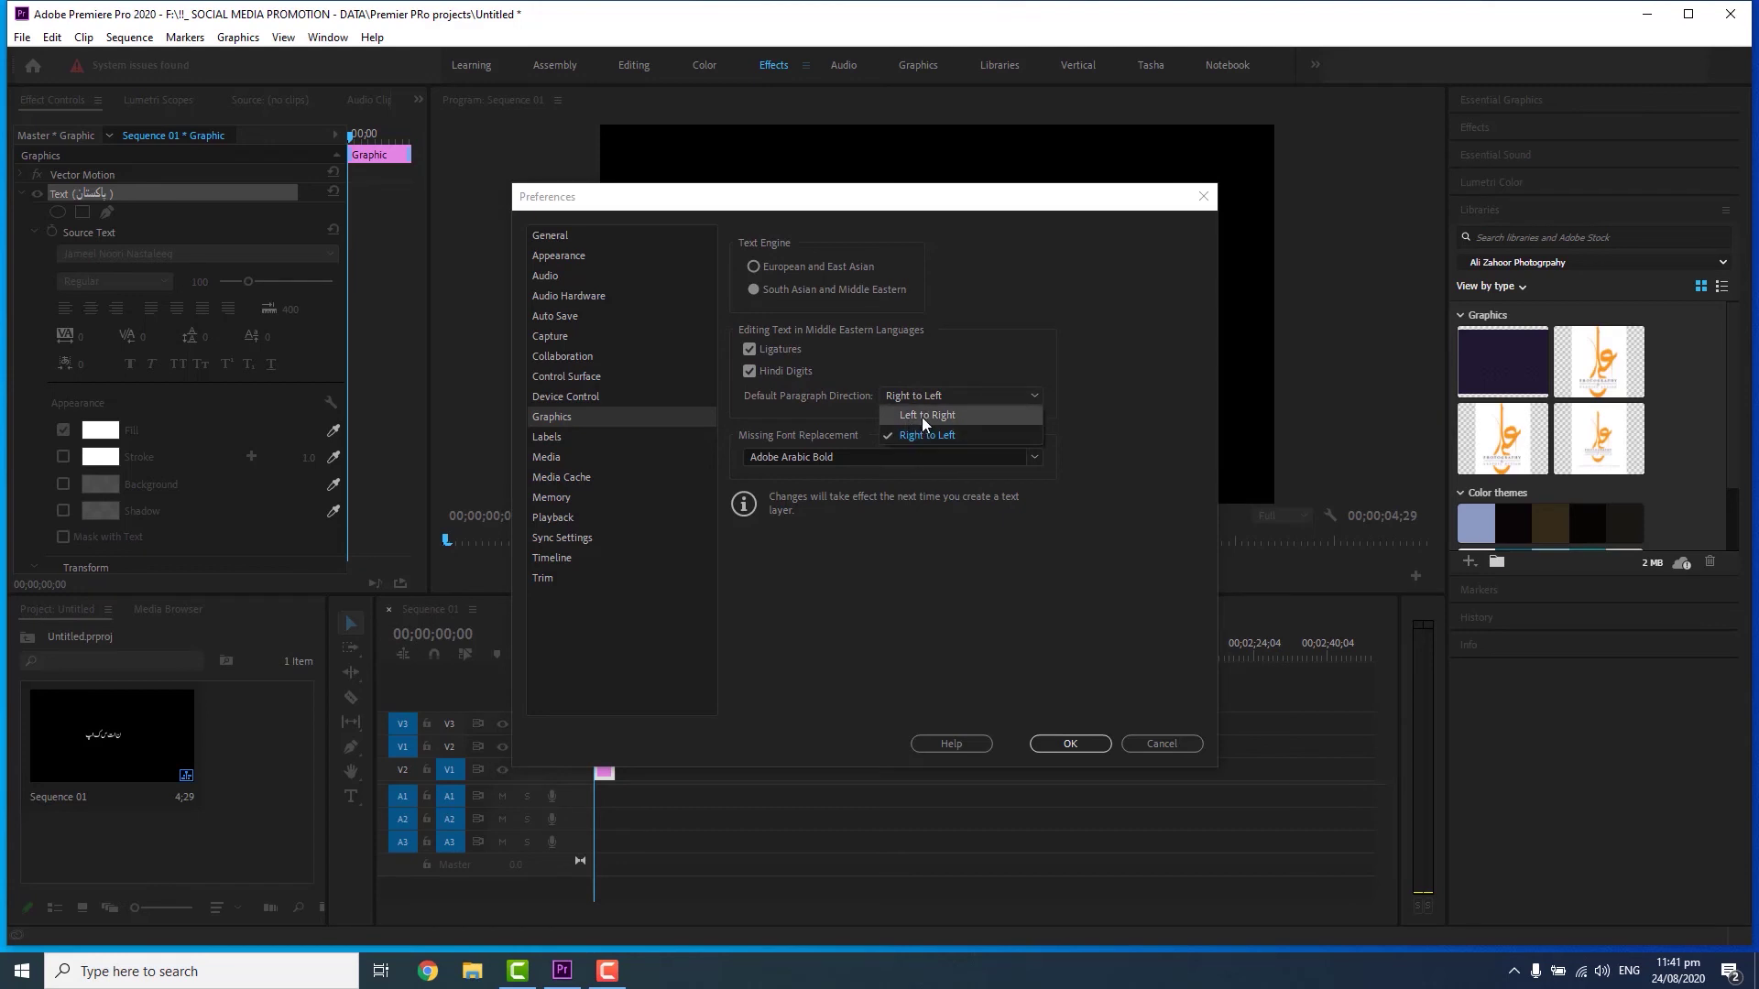
click(922, 416)
click(916, 397)
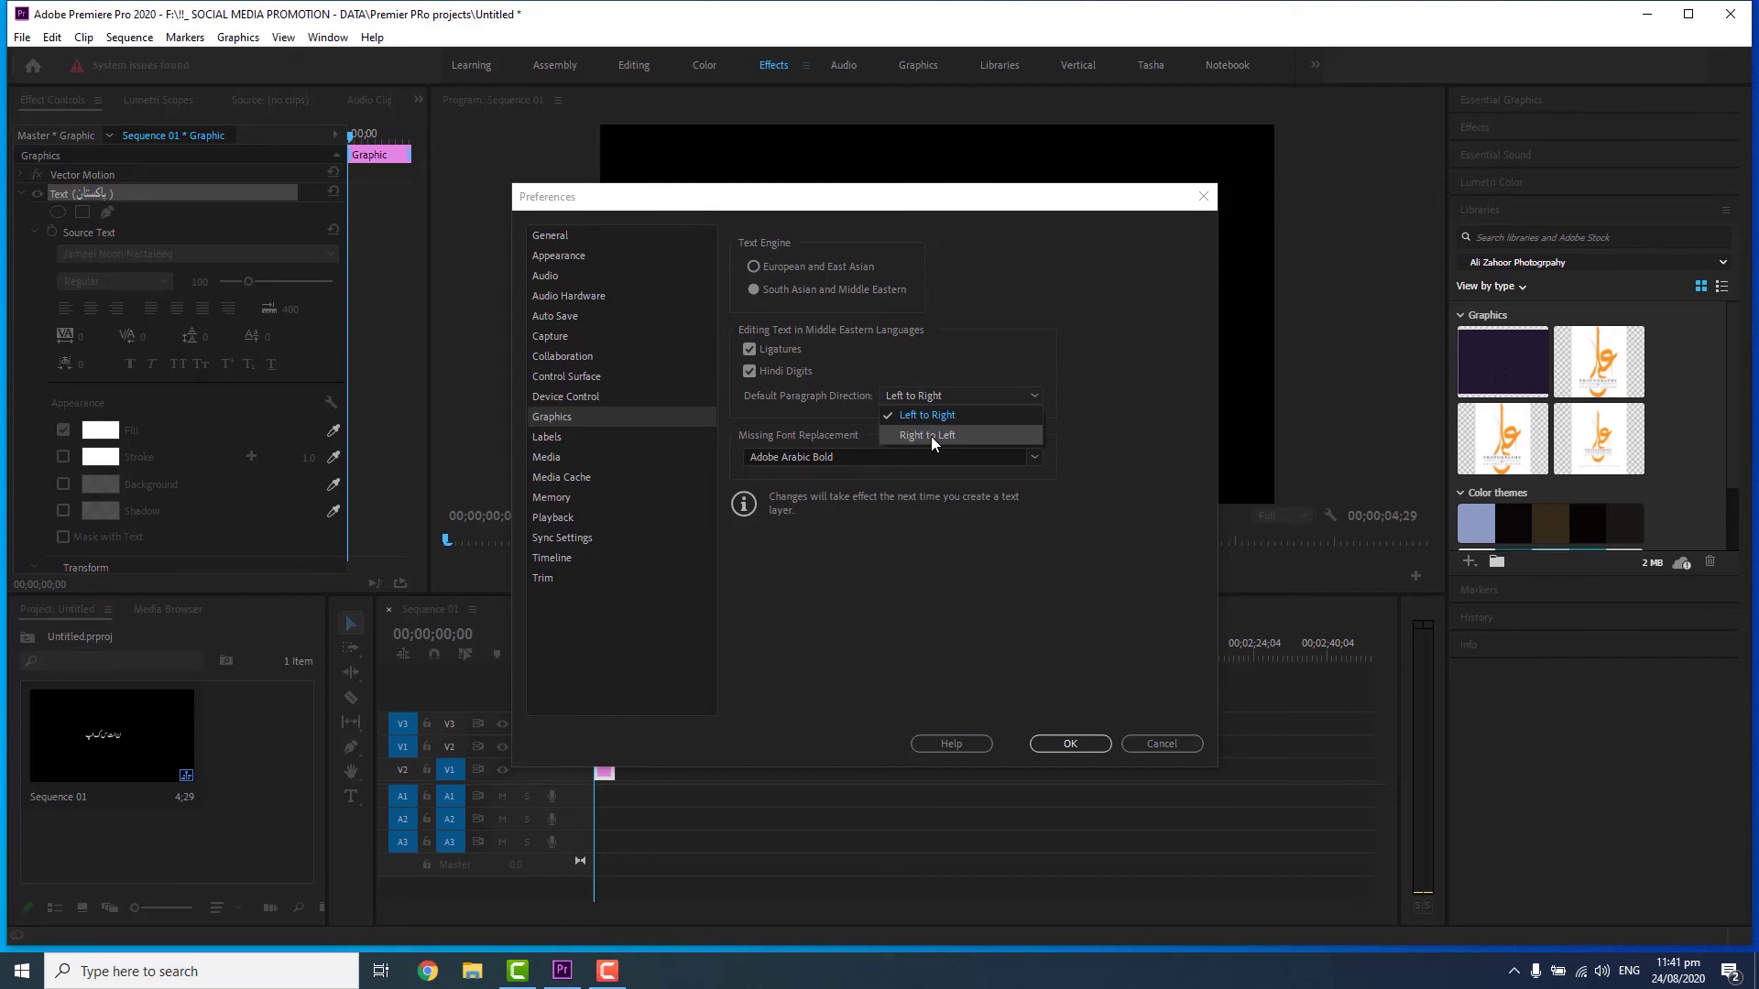
click(932, 437)
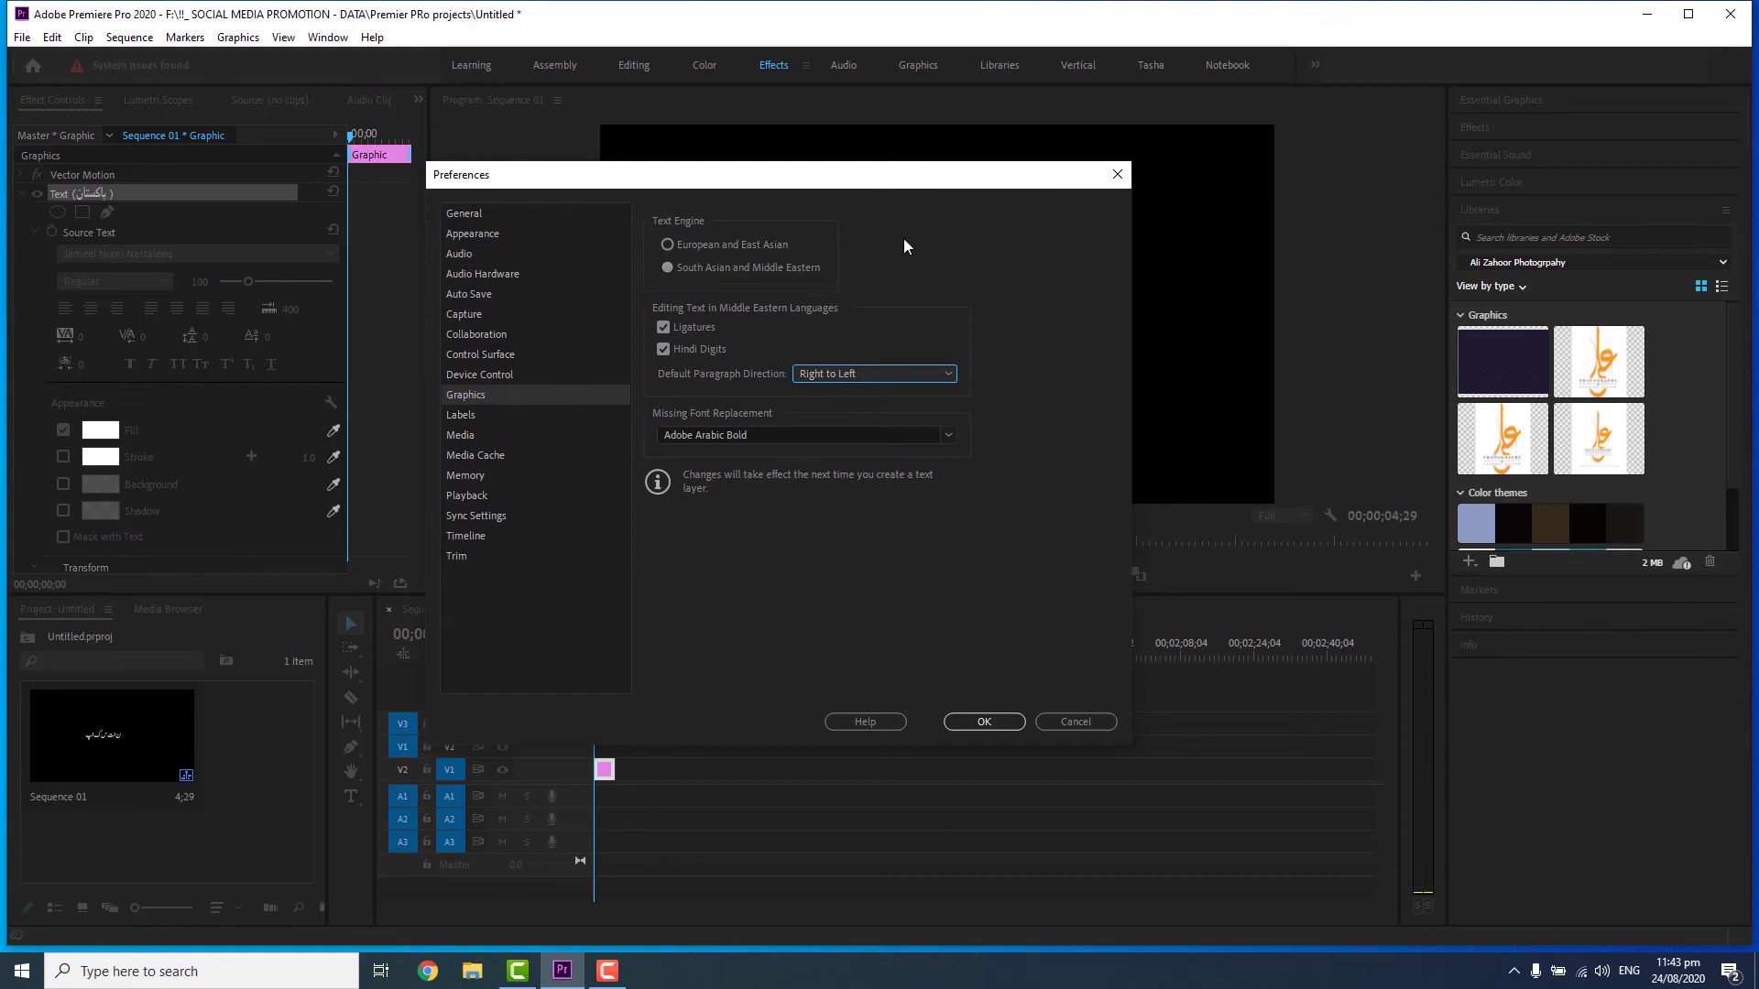
drag(897, 174, 963, 214)
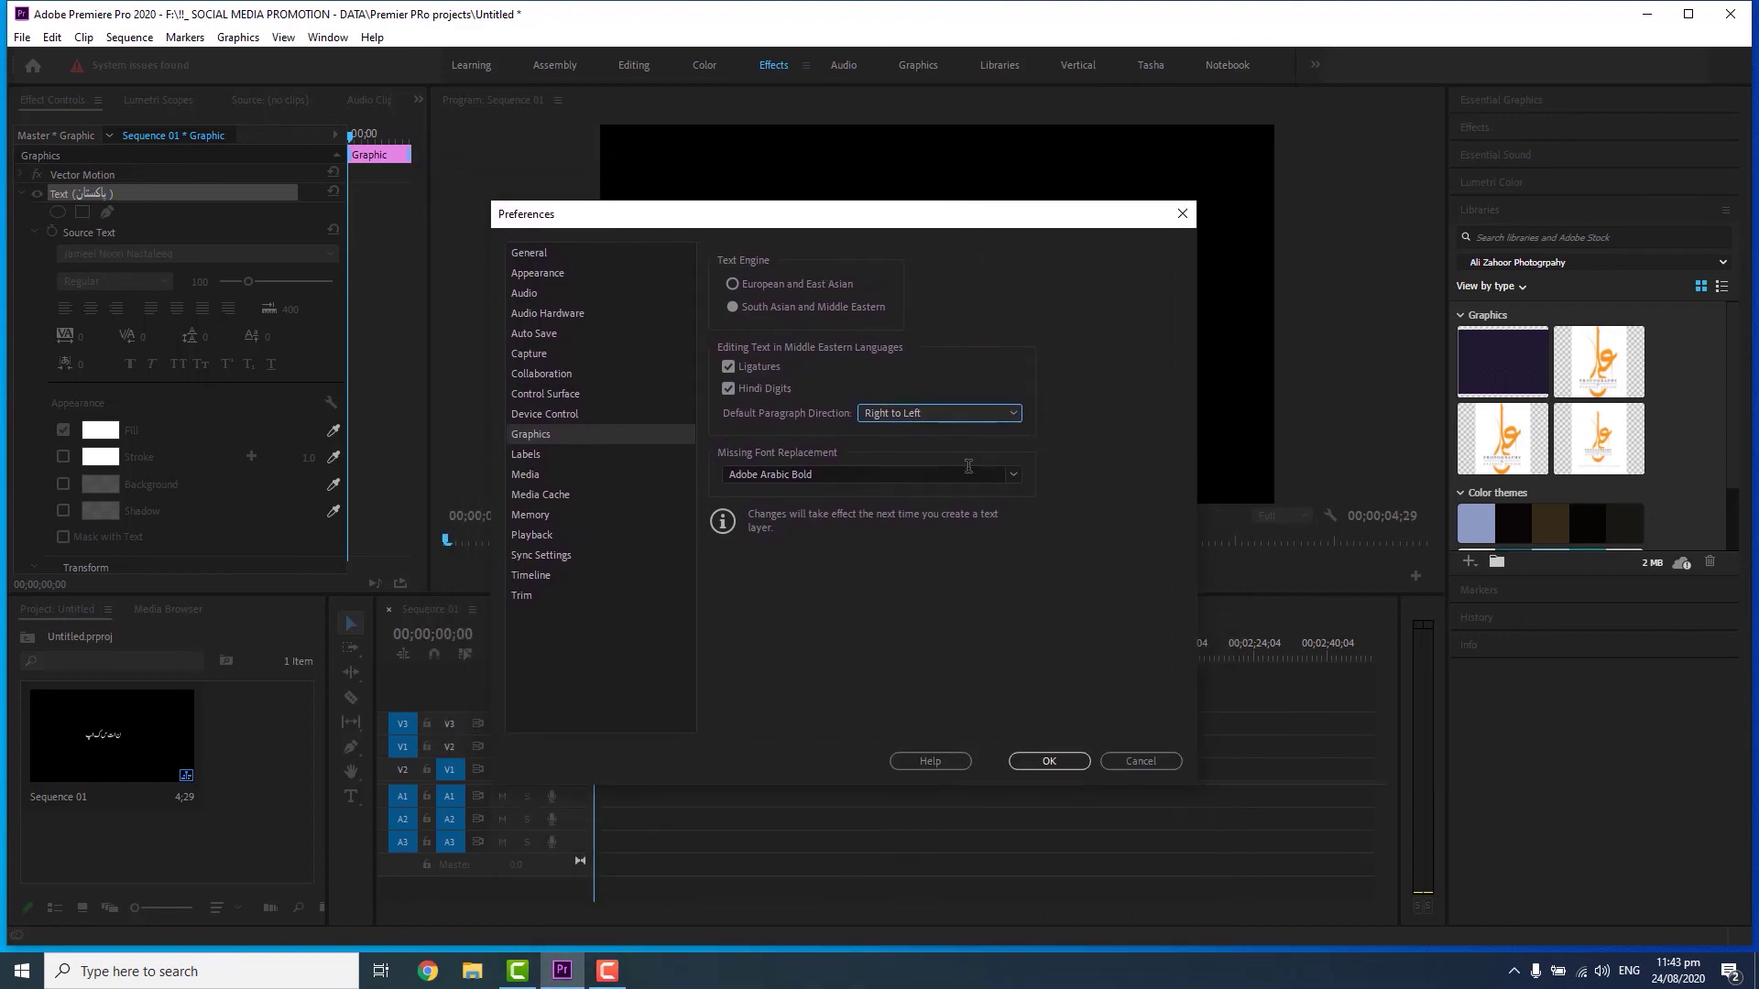
click(1038, 762)
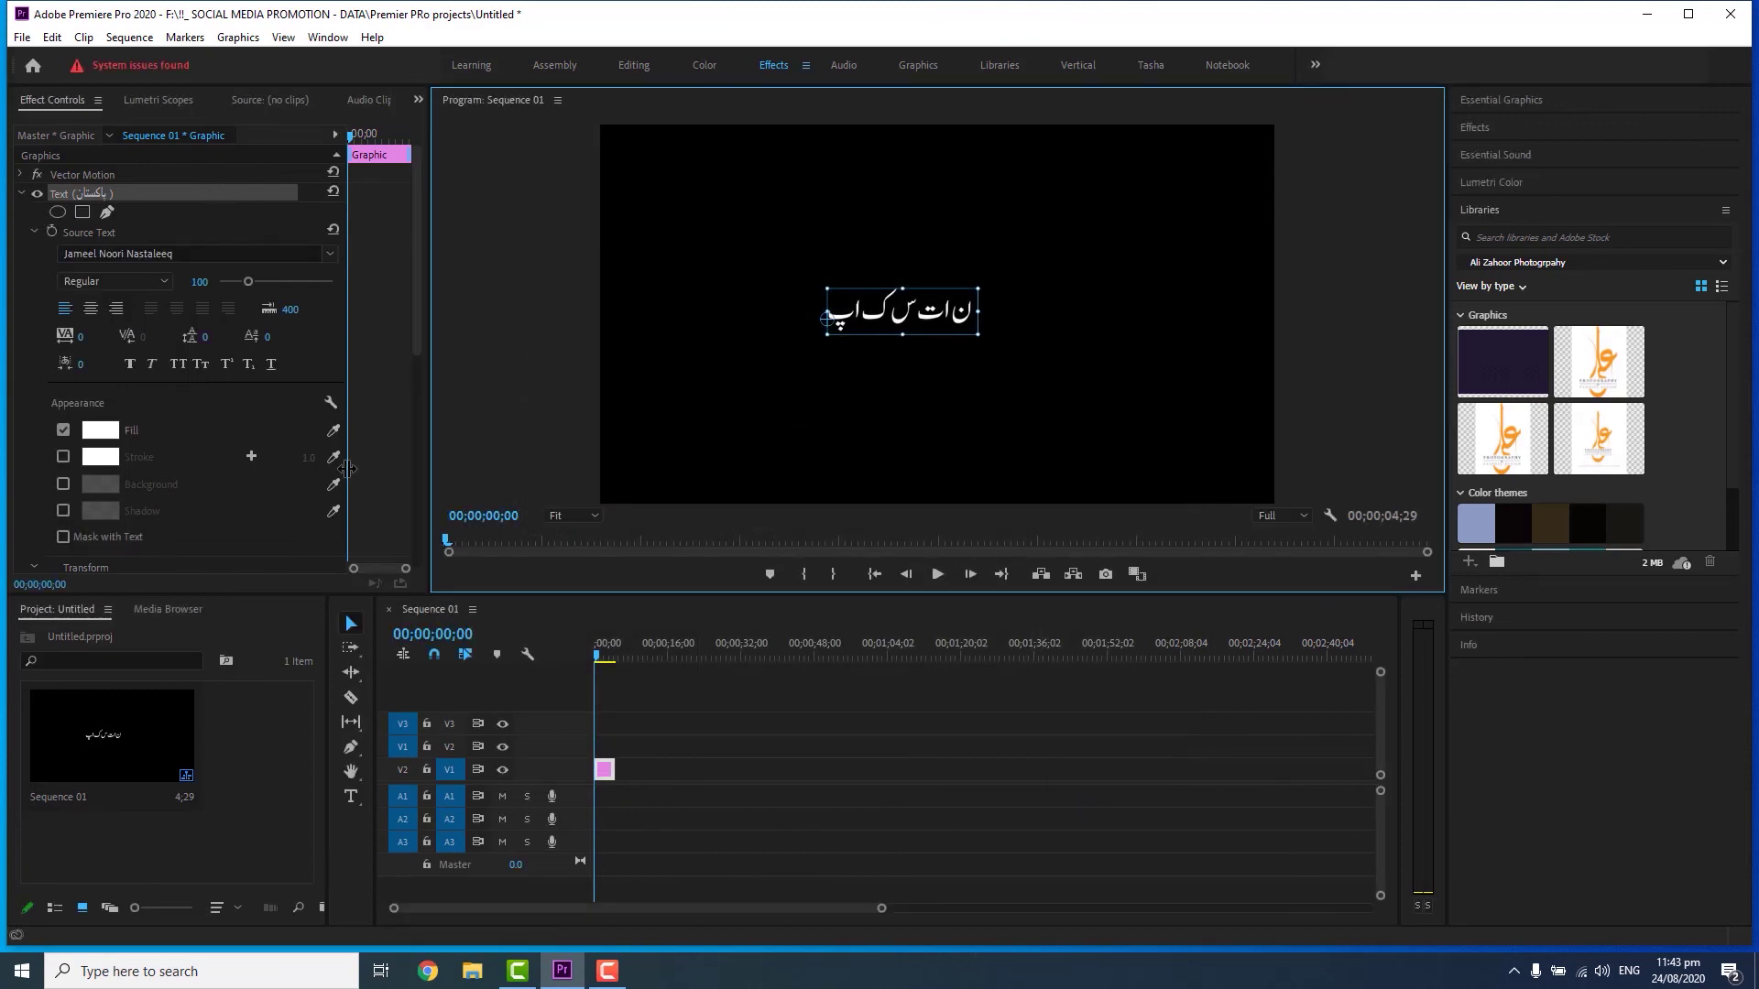
Add a new text box above the old title and type پاکستان in Urdu
click(351, 796)
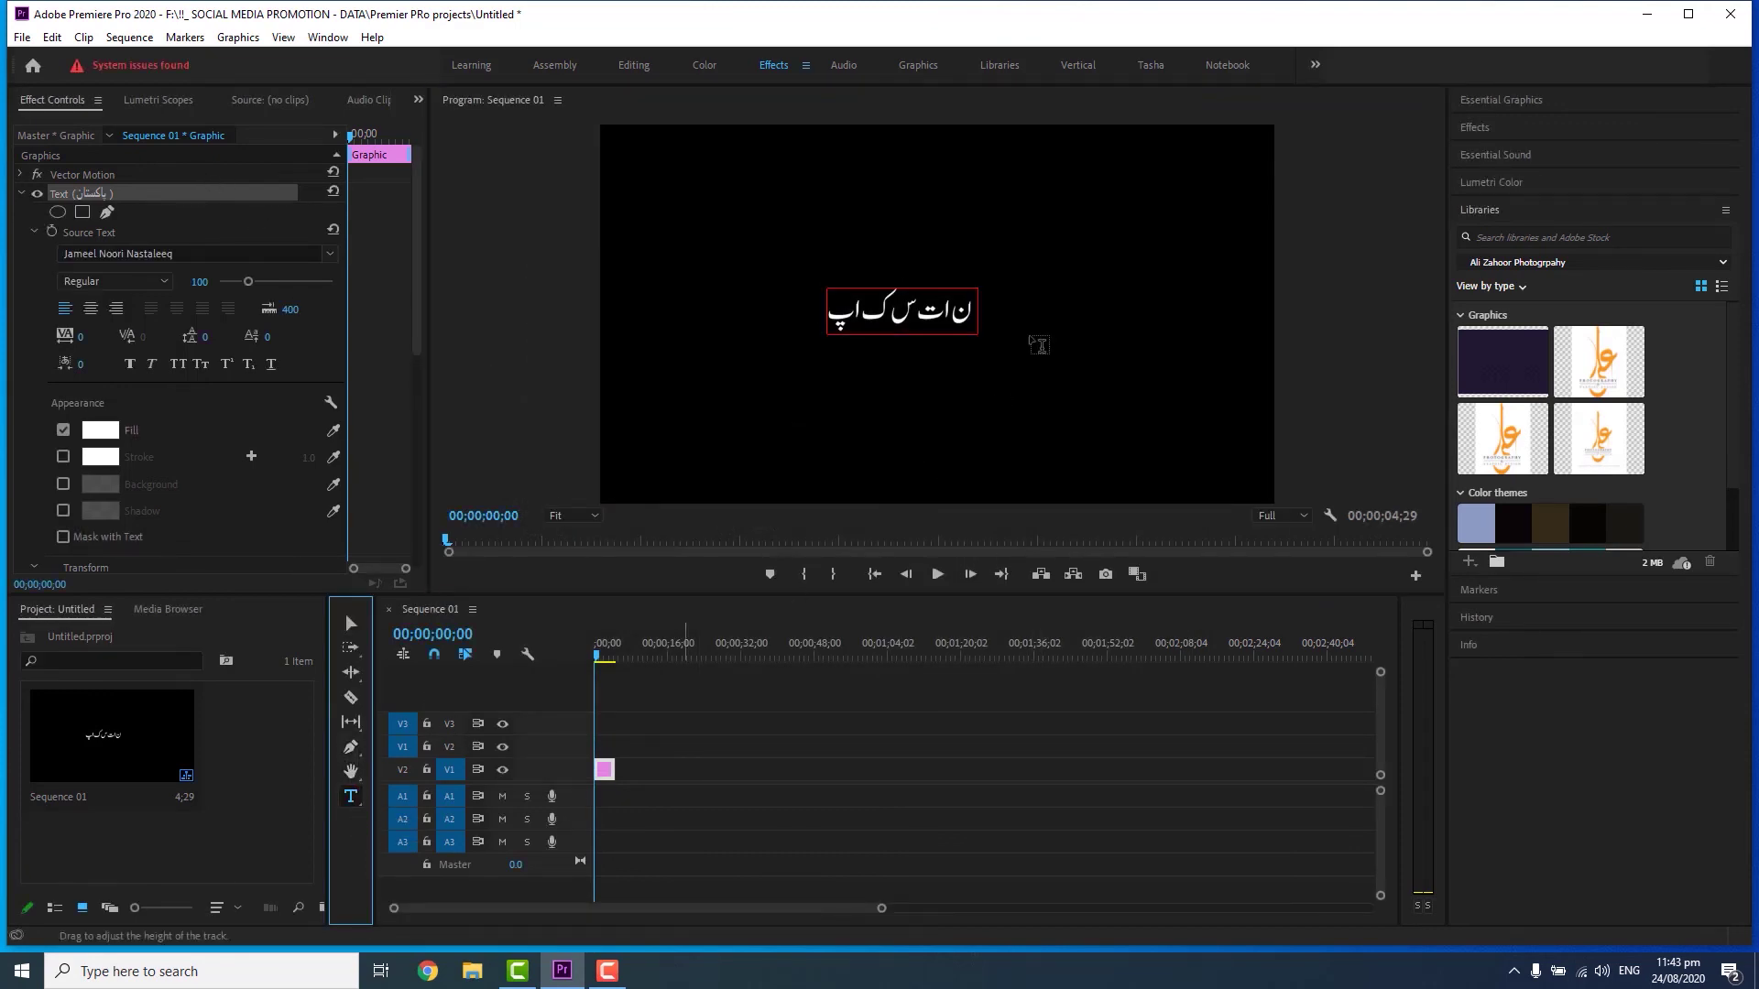
click(985, 237)
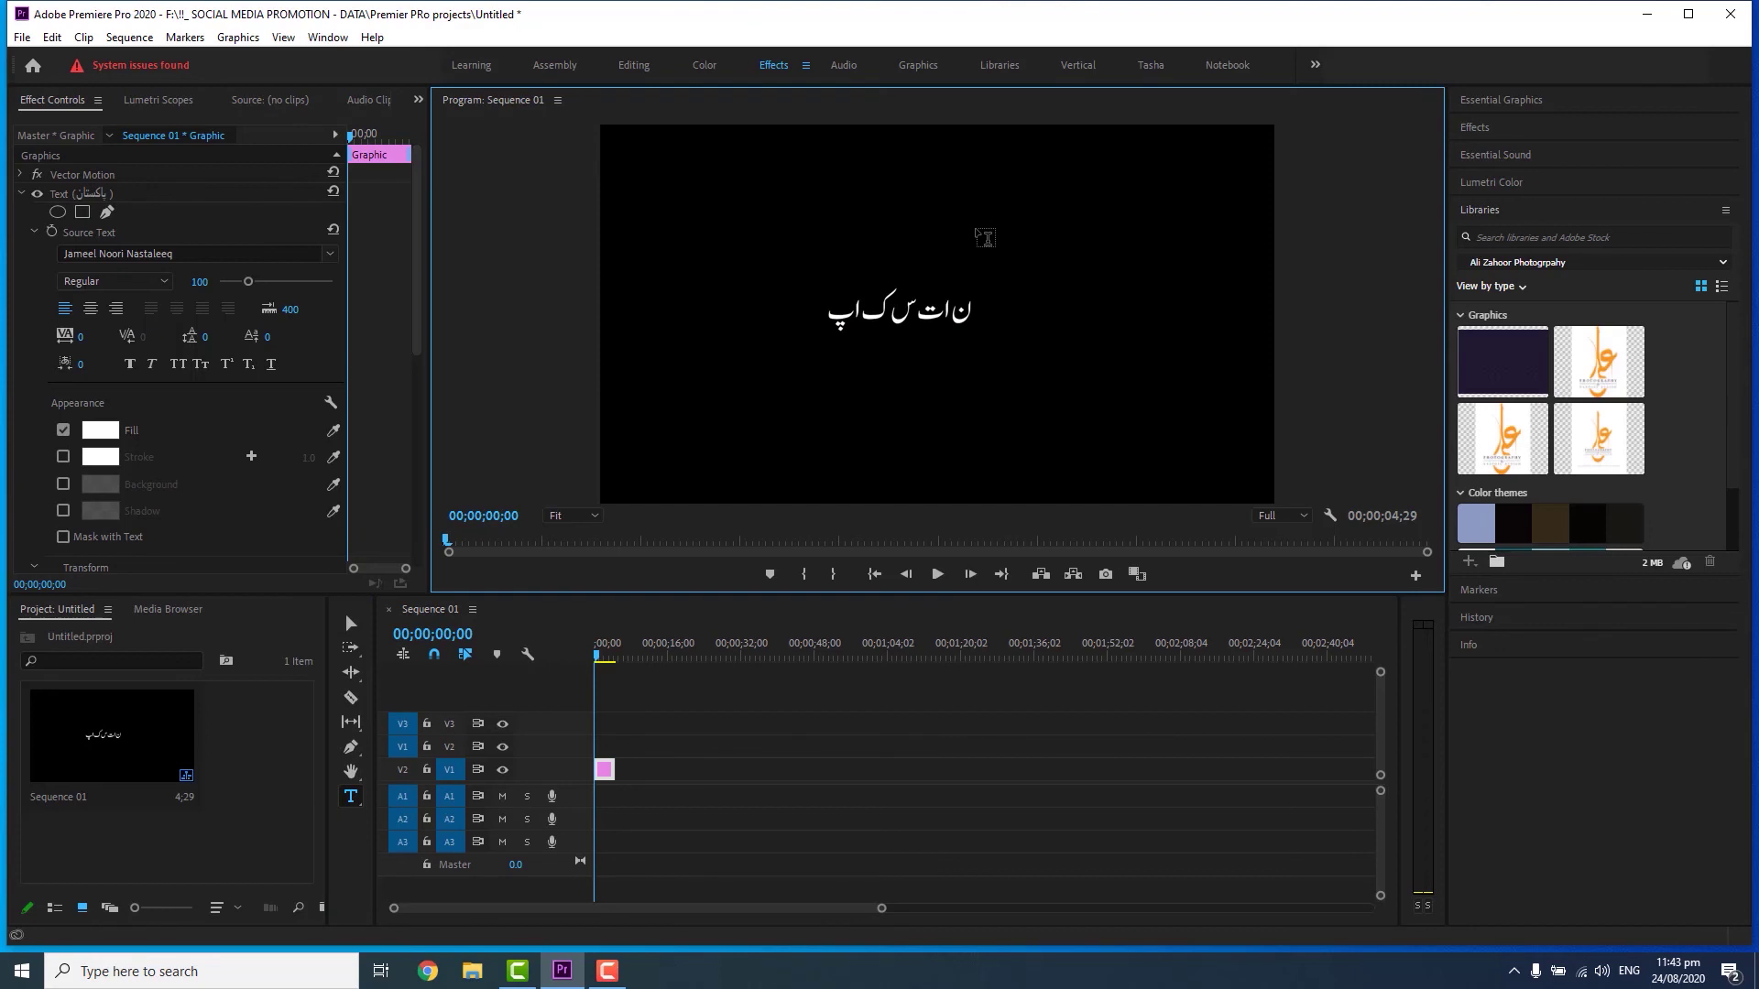
click(984, 238)
key(super+space)
text(پاکستان)
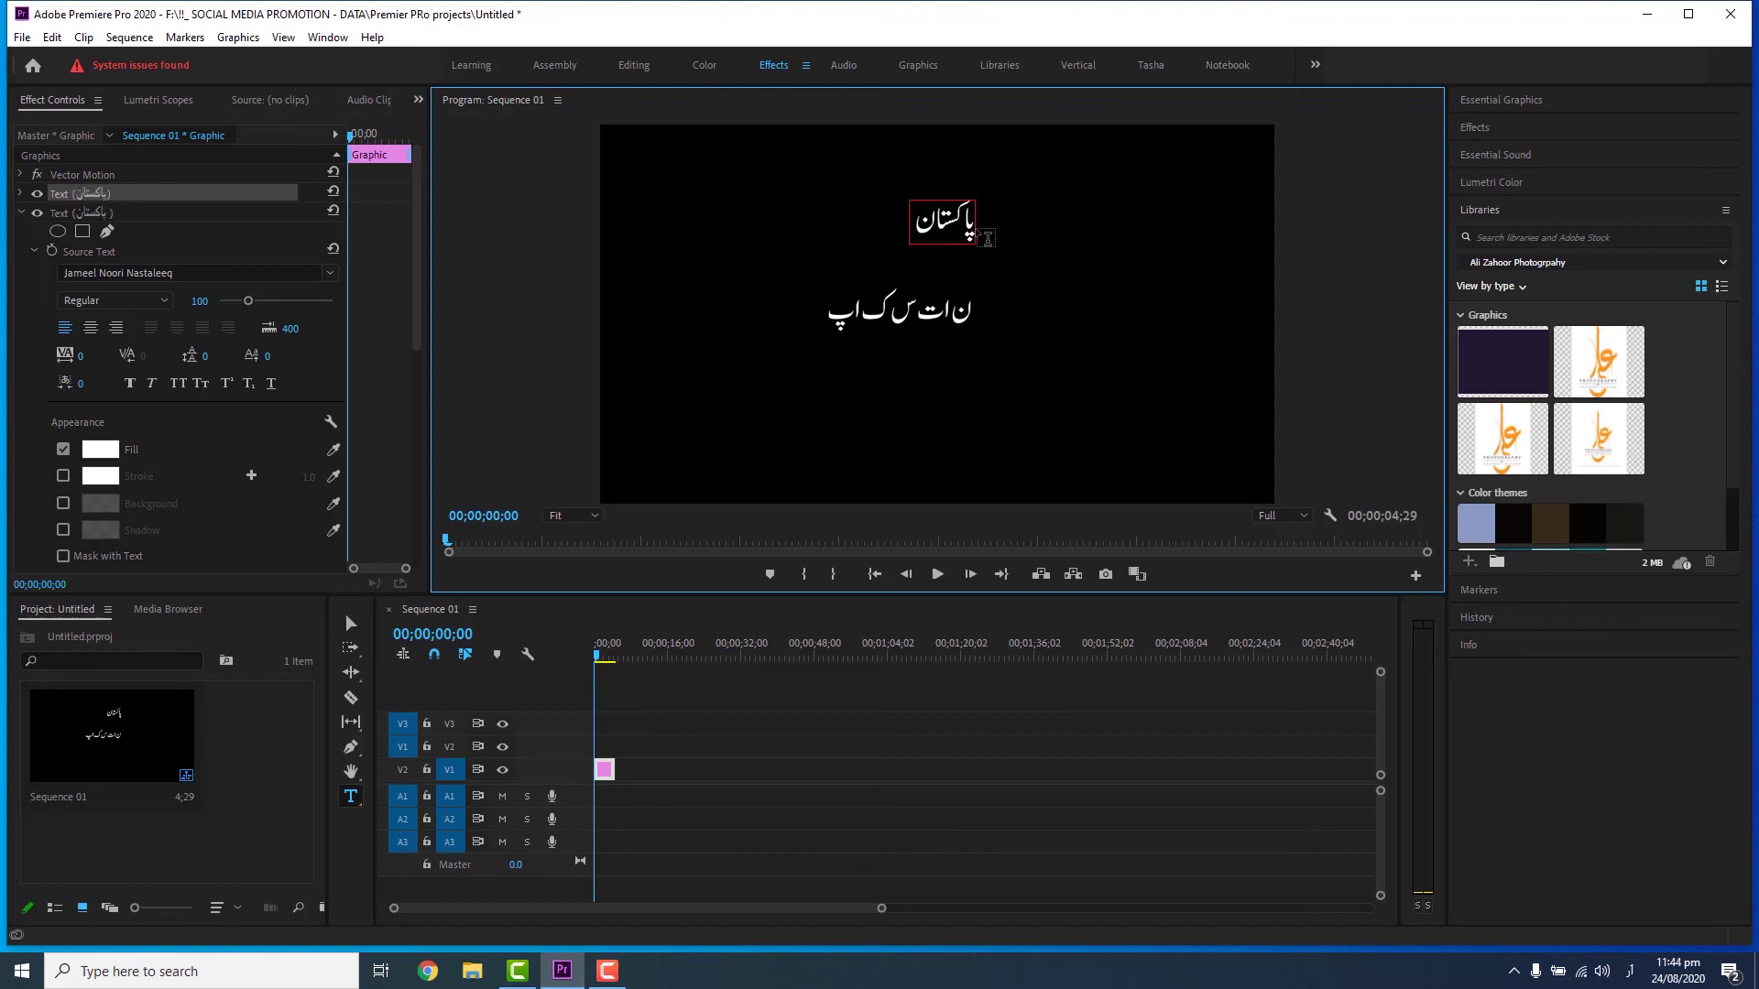
text(v)
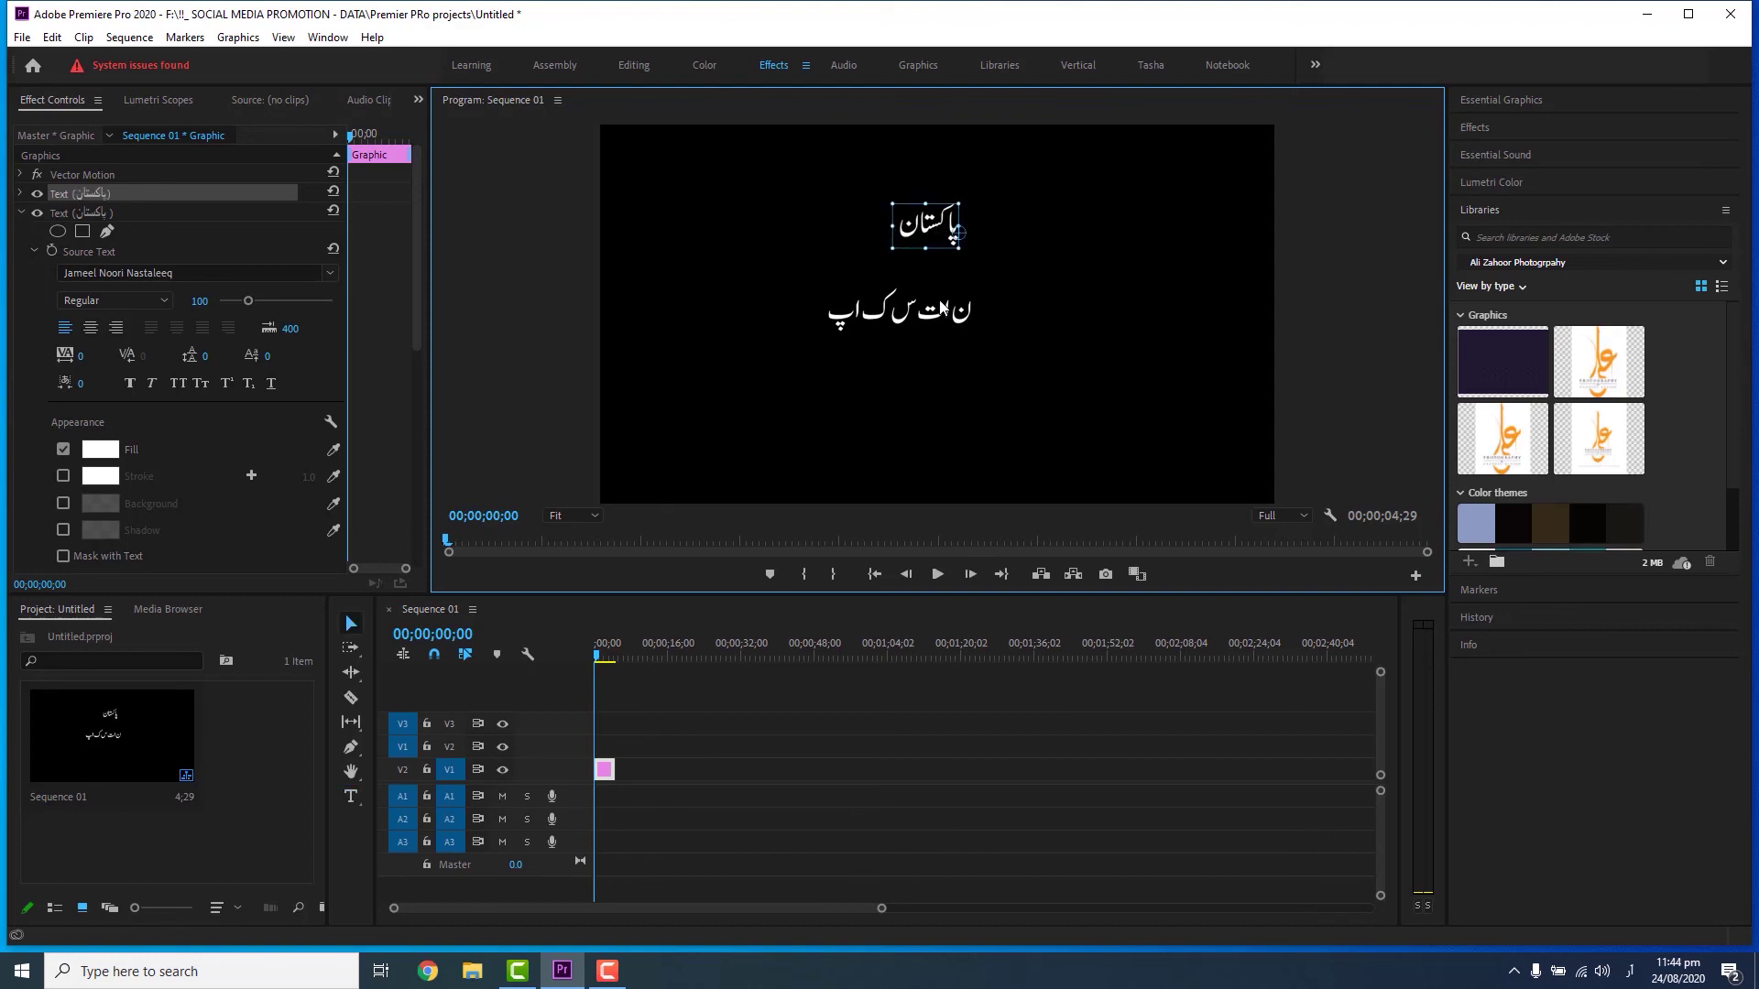
click(938, 316)
Delete the broken Urdu title, then enlarge and centre the new پاکستان text
key(Delete)
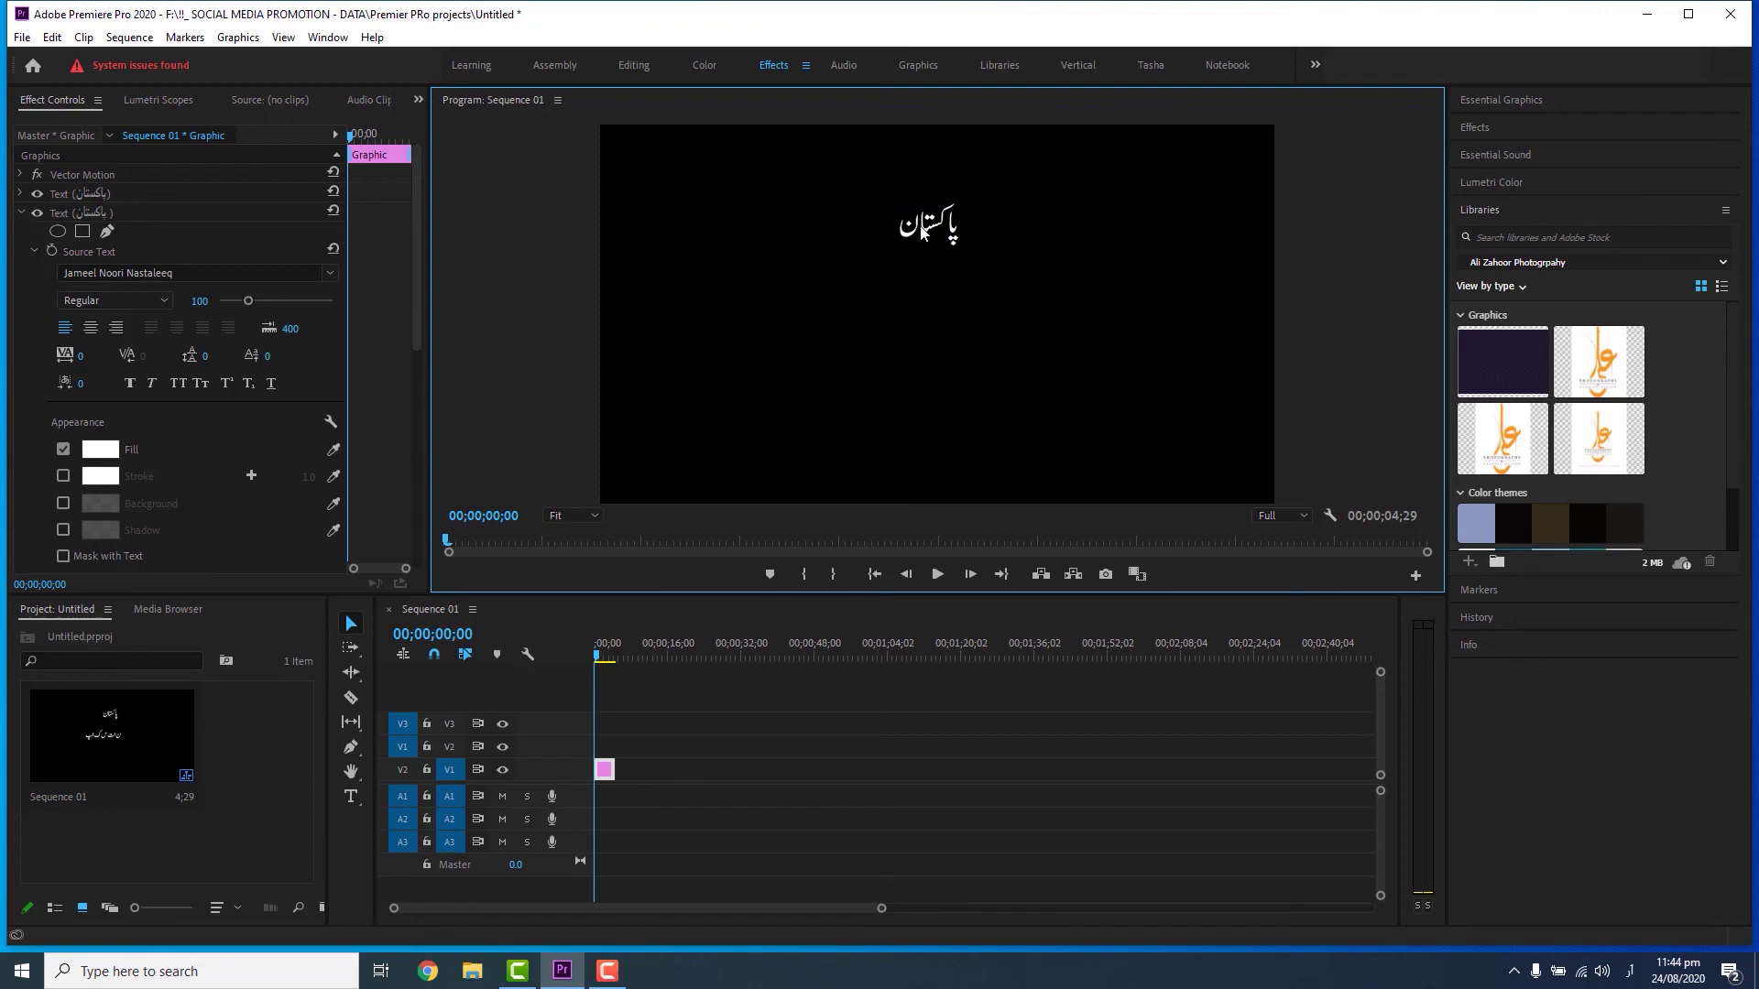
click(928, 231)
drag(928, 231, 928, 302)
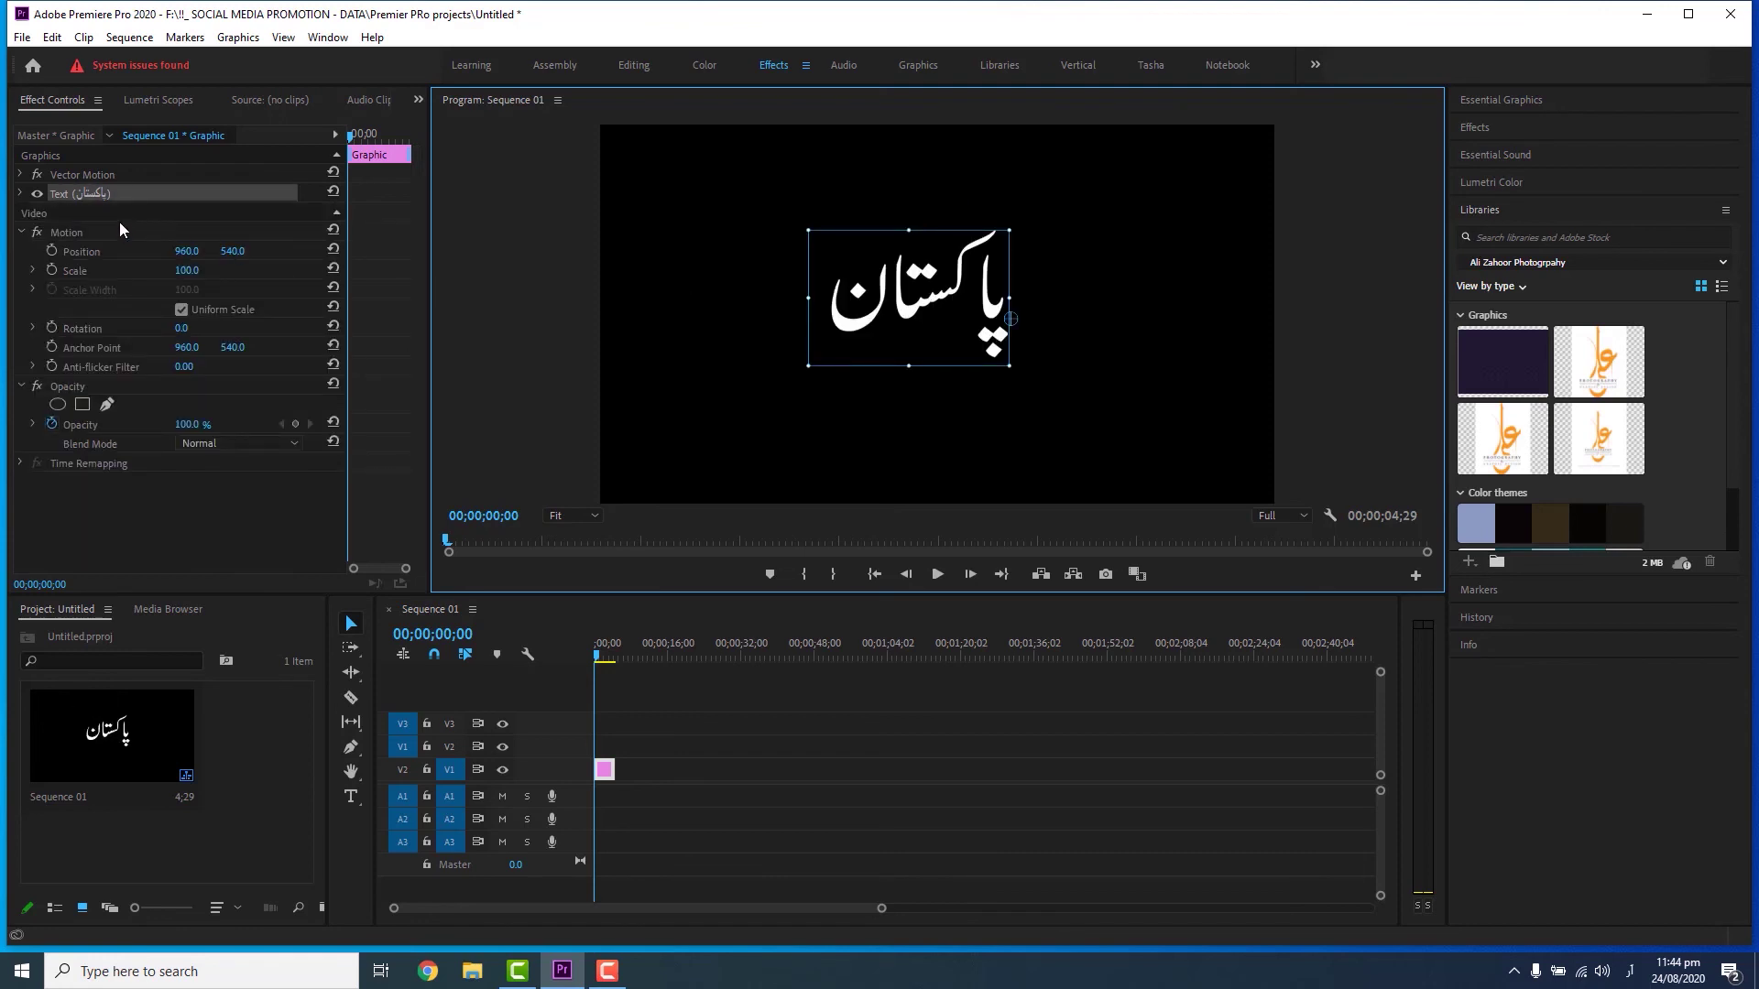
click(20, 193)
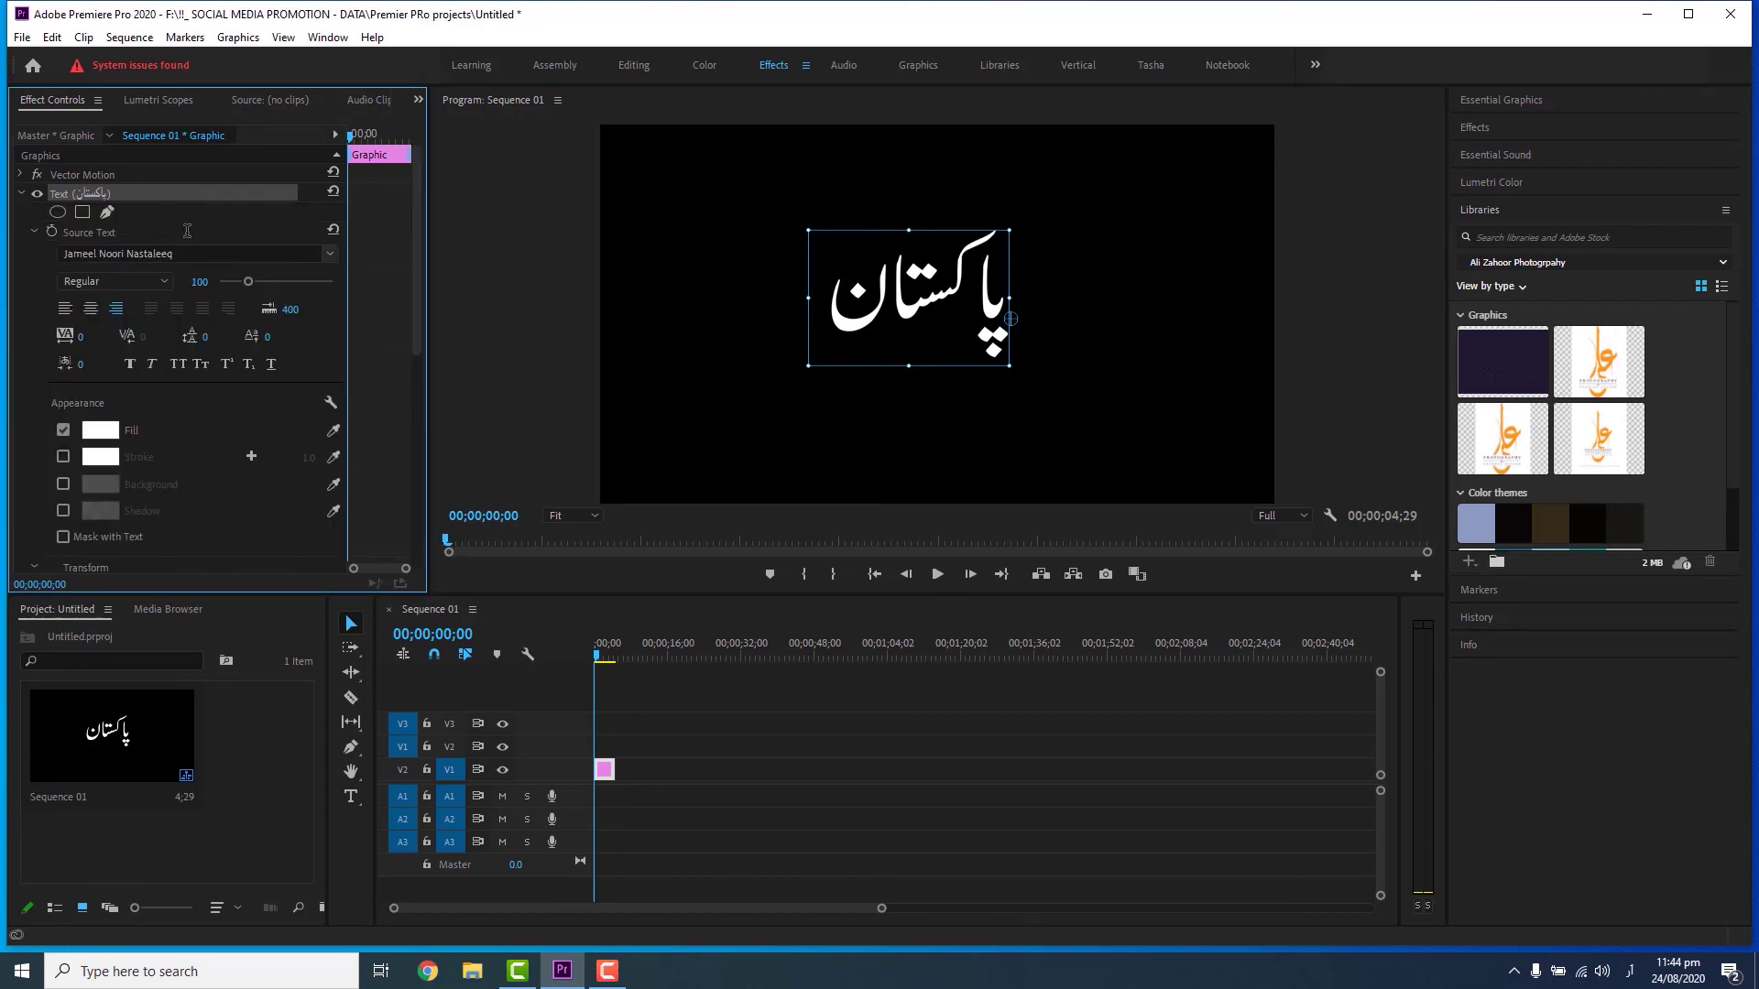
Try the Jameel Noori Kasheeda and KacstPoster fonts on the پاکستان title
click(187, 254)
click(187, 392)
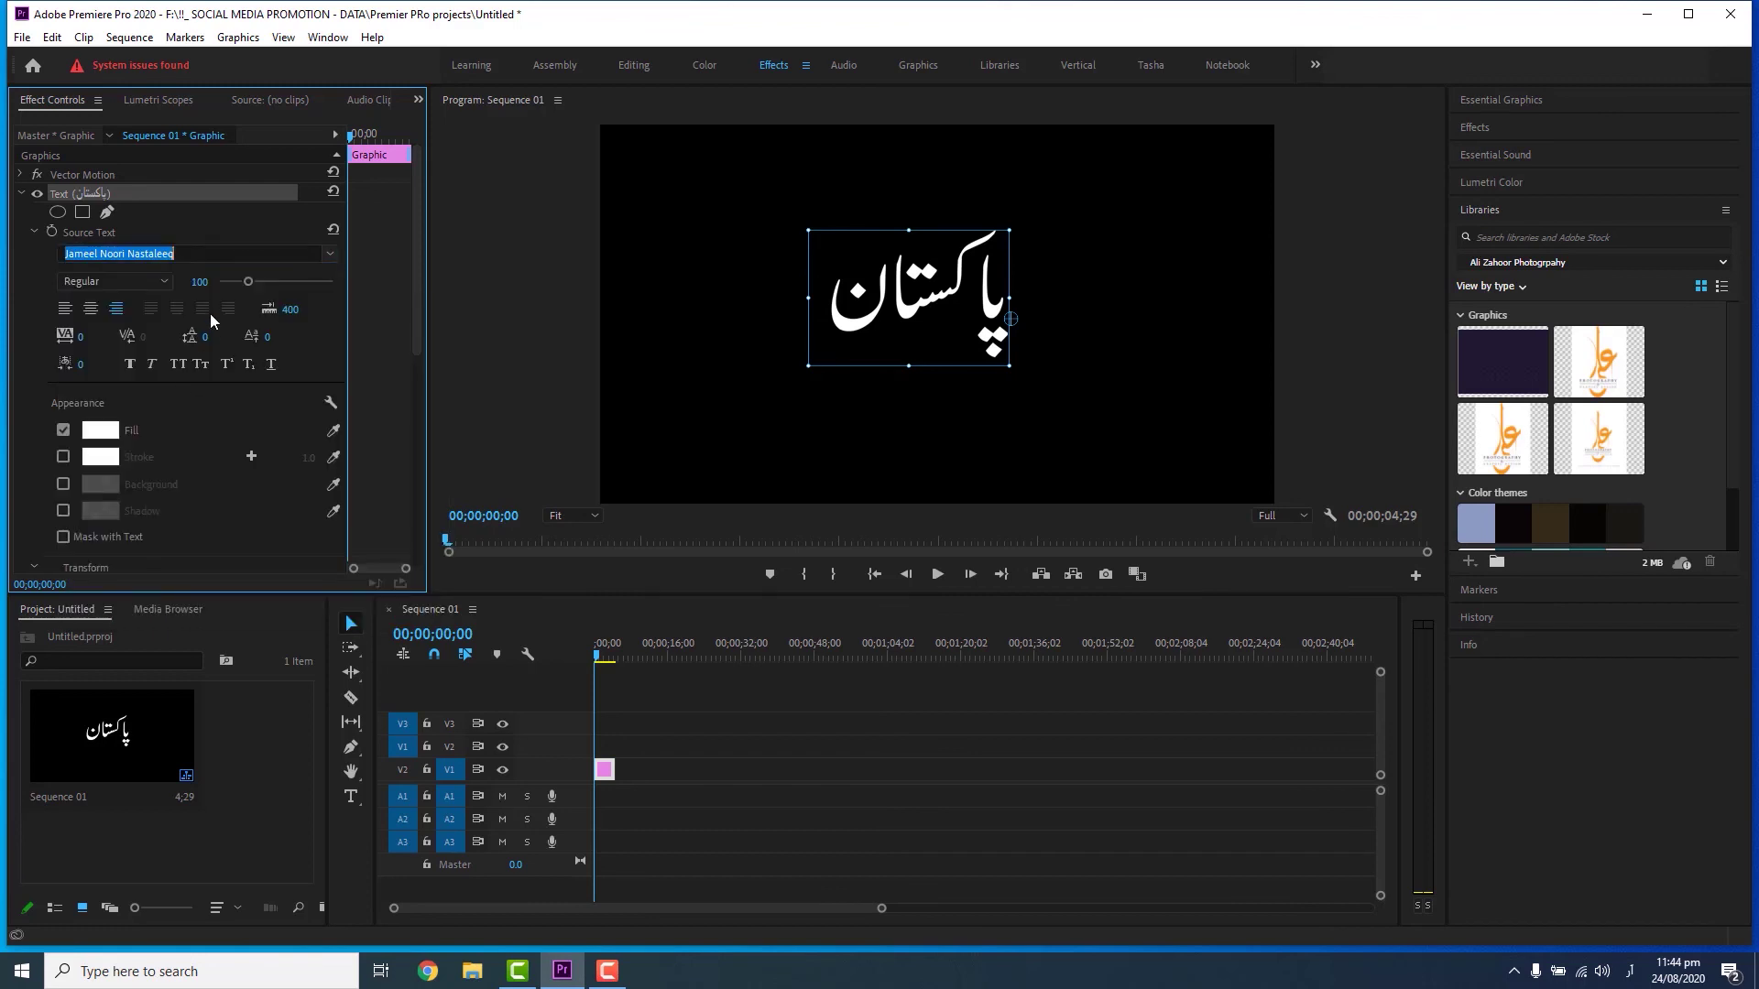
click(199, 252)
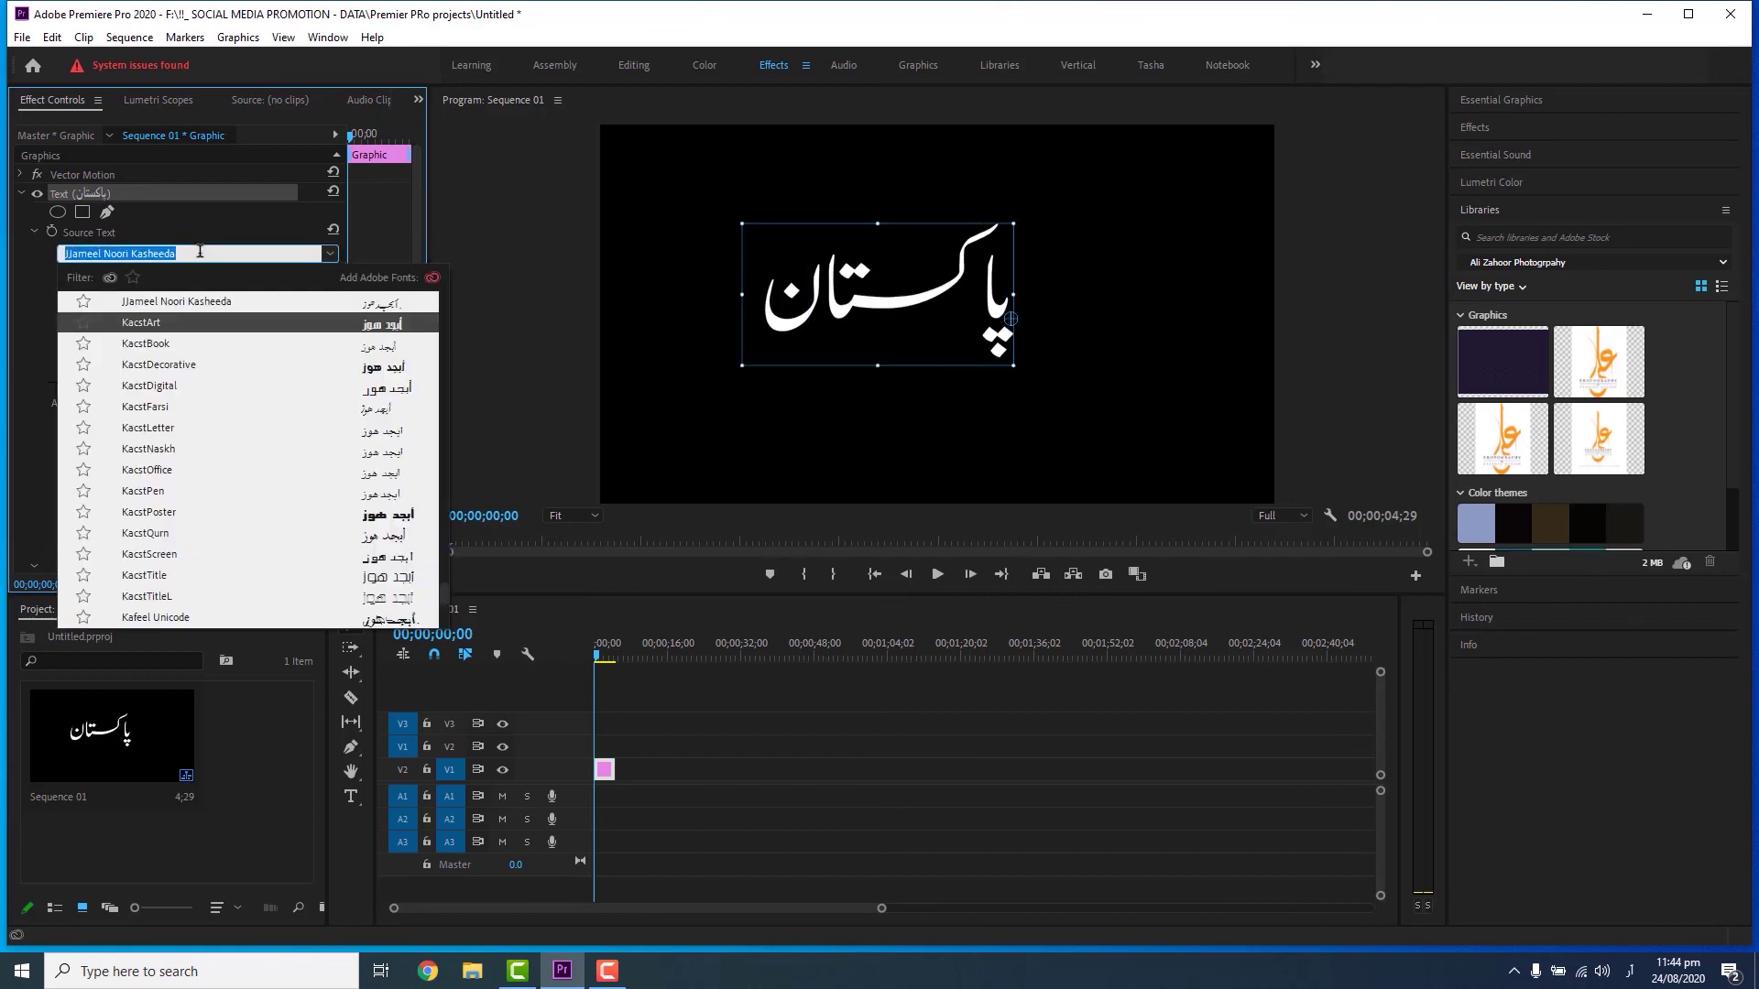
key(Down)
key(Down)
key(Down)
key(Down)
key(Down)
key(Down)
key(Down)
key(Down)
key(Down)
key(Return)
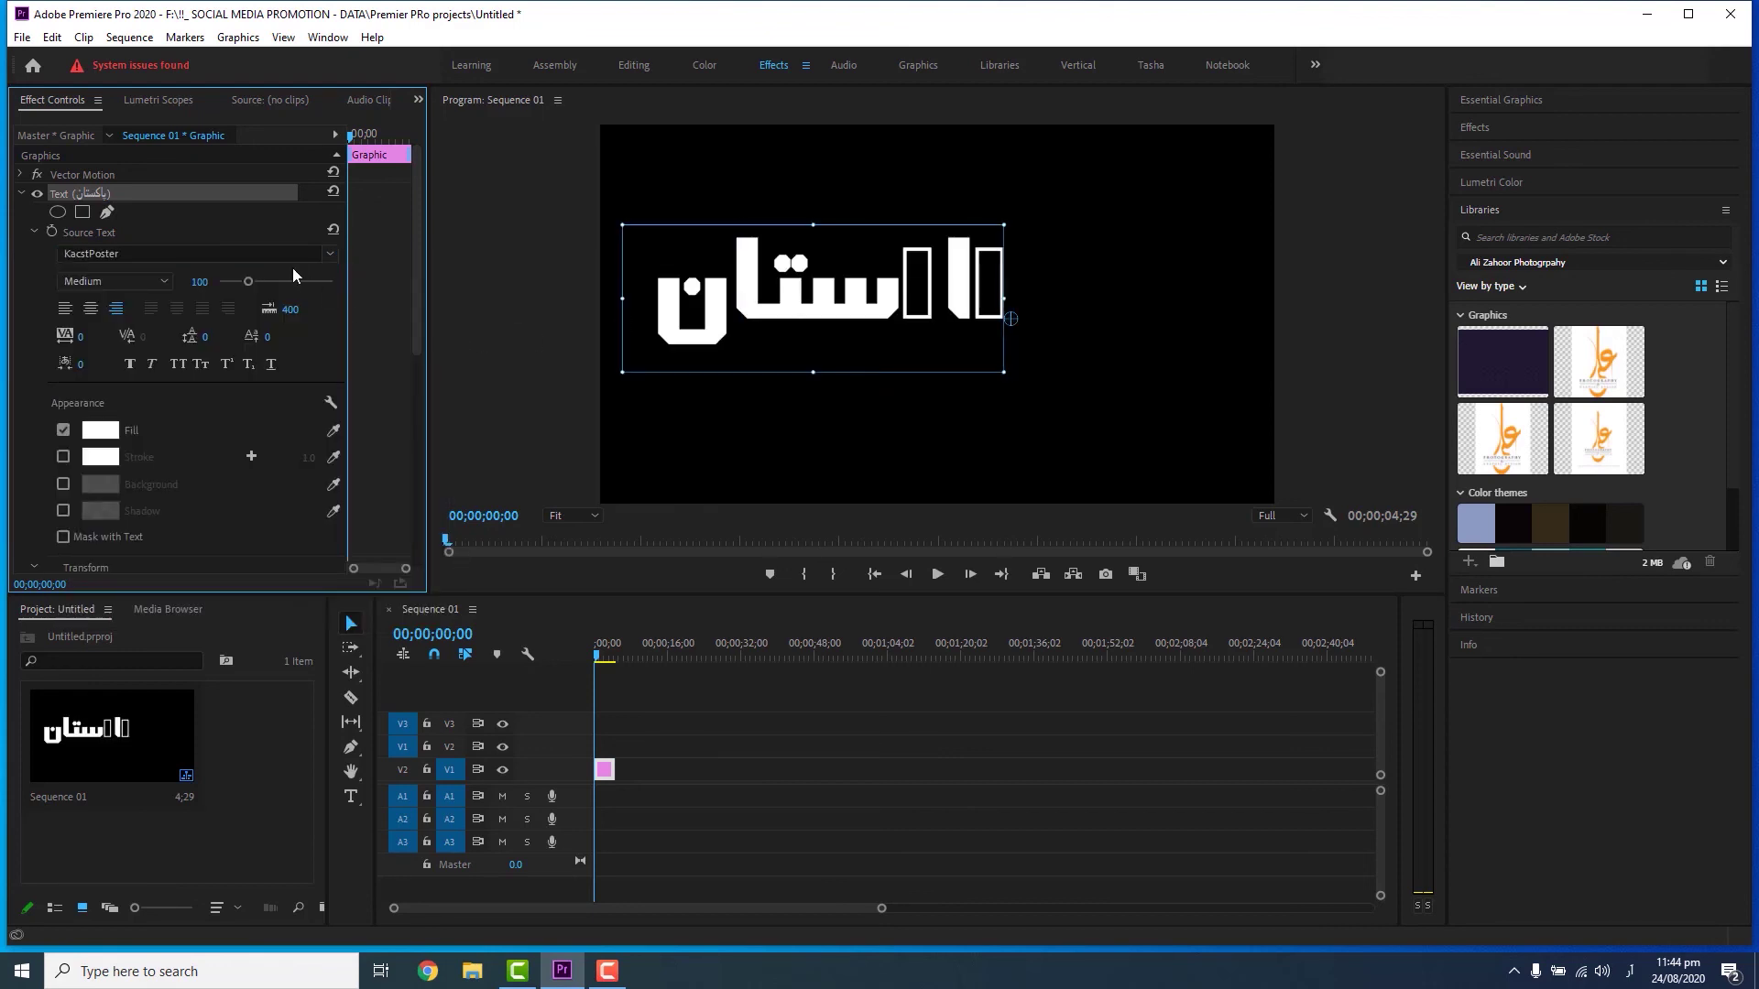
Set the title font to Kumail and shift it slightly right and down
click(195, 253)
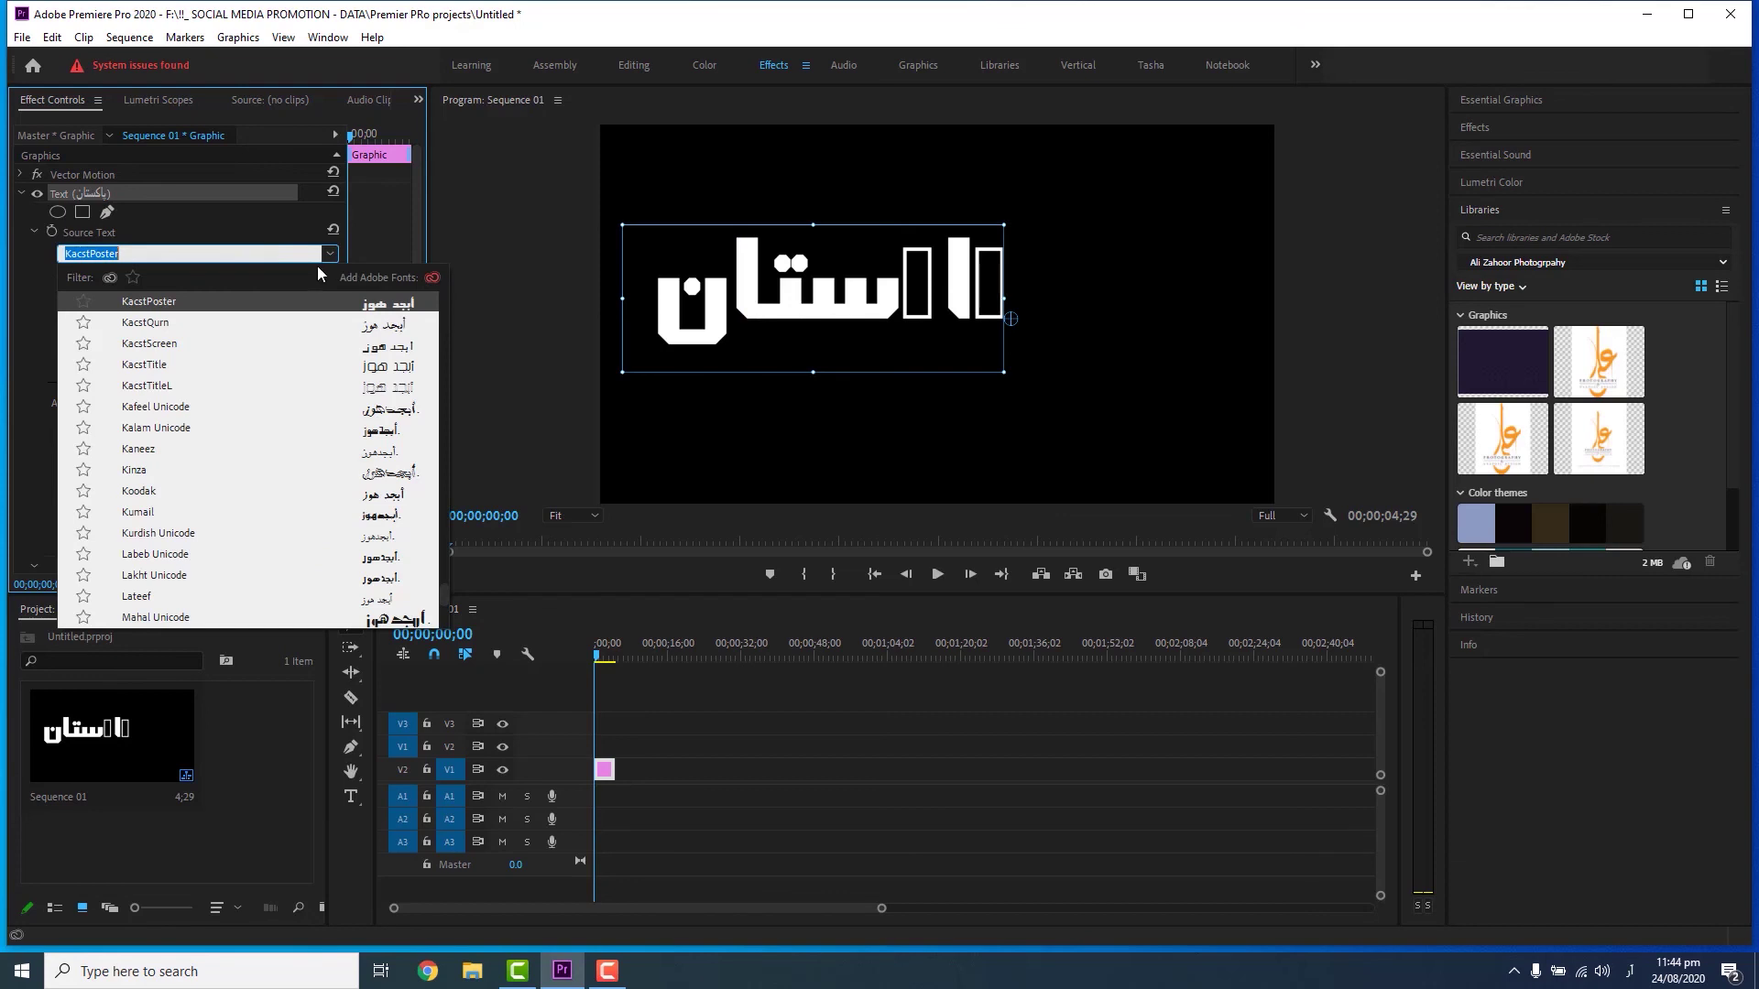
click(349, 513)
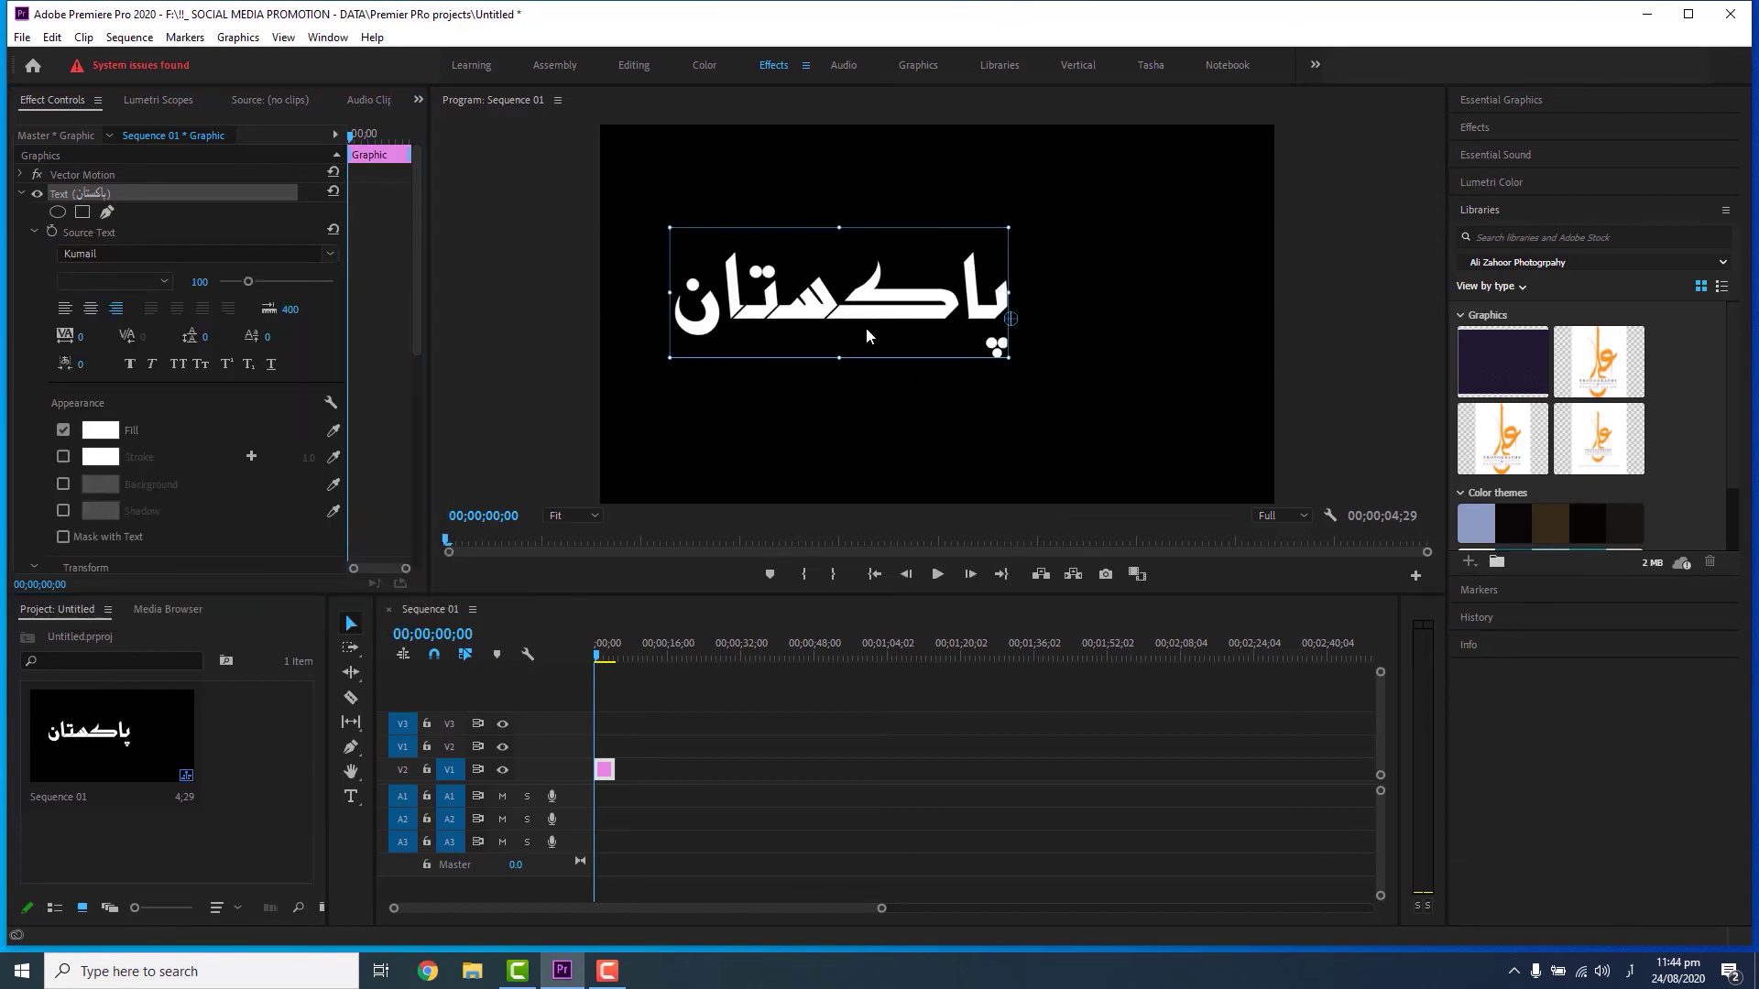
drag(857, 313, 935, 329)
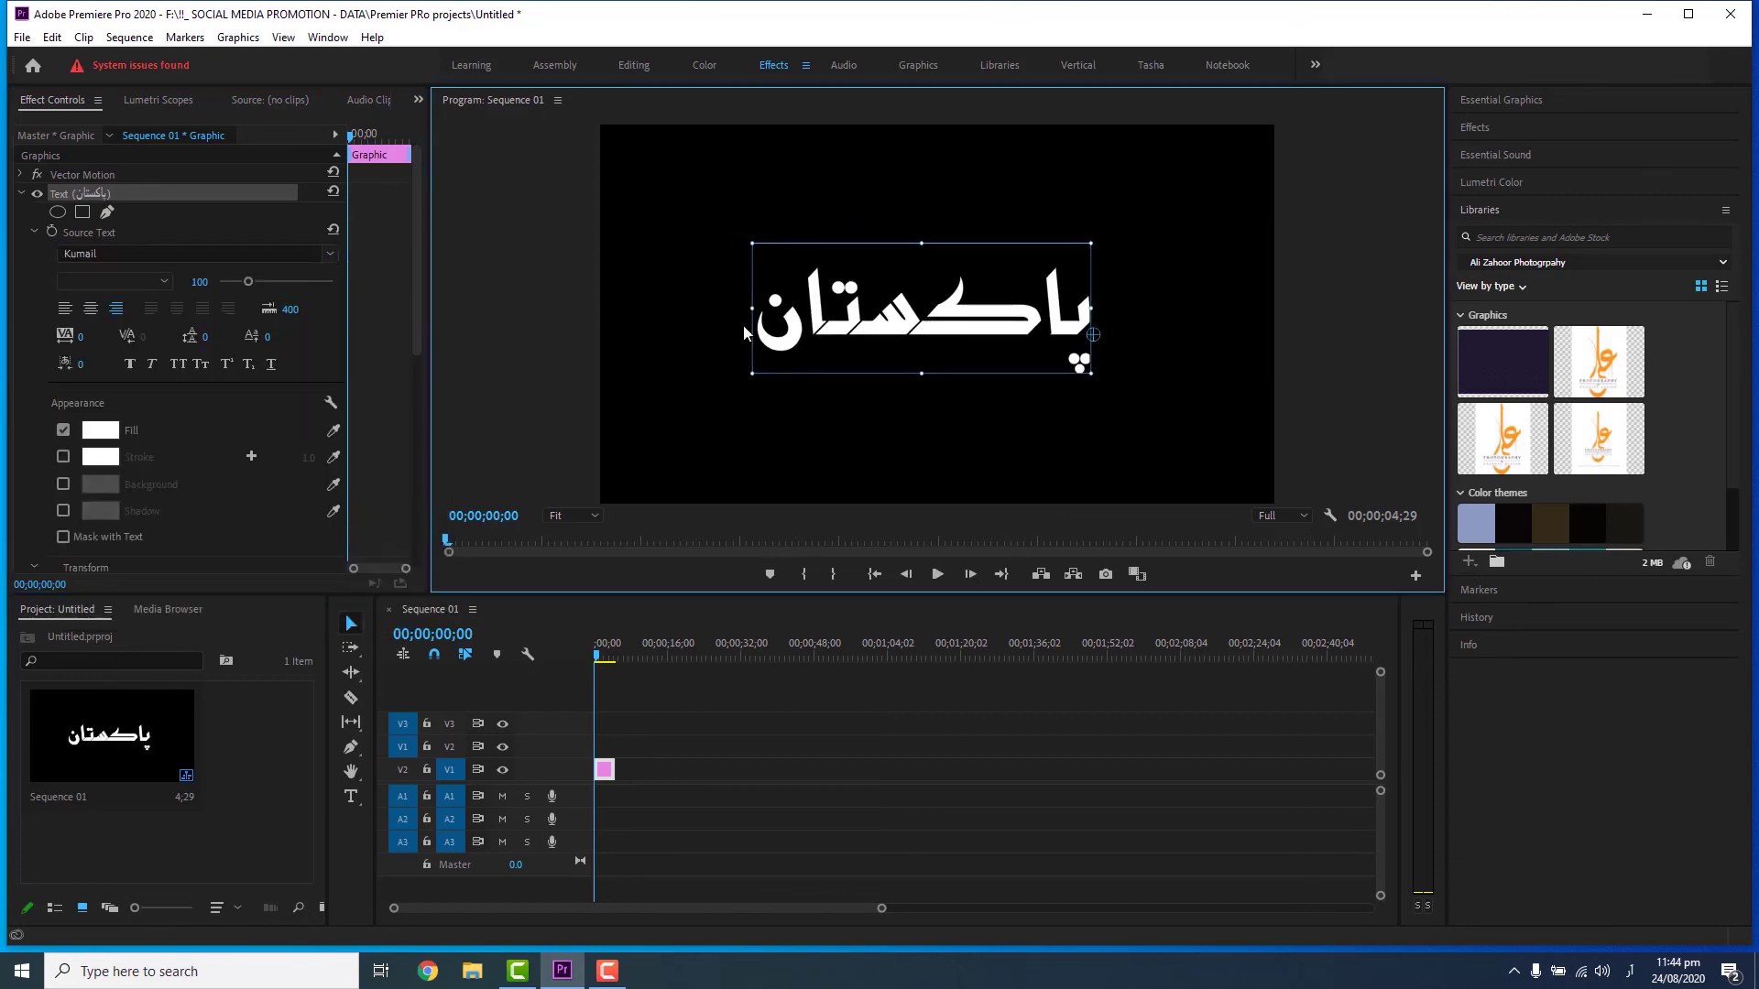